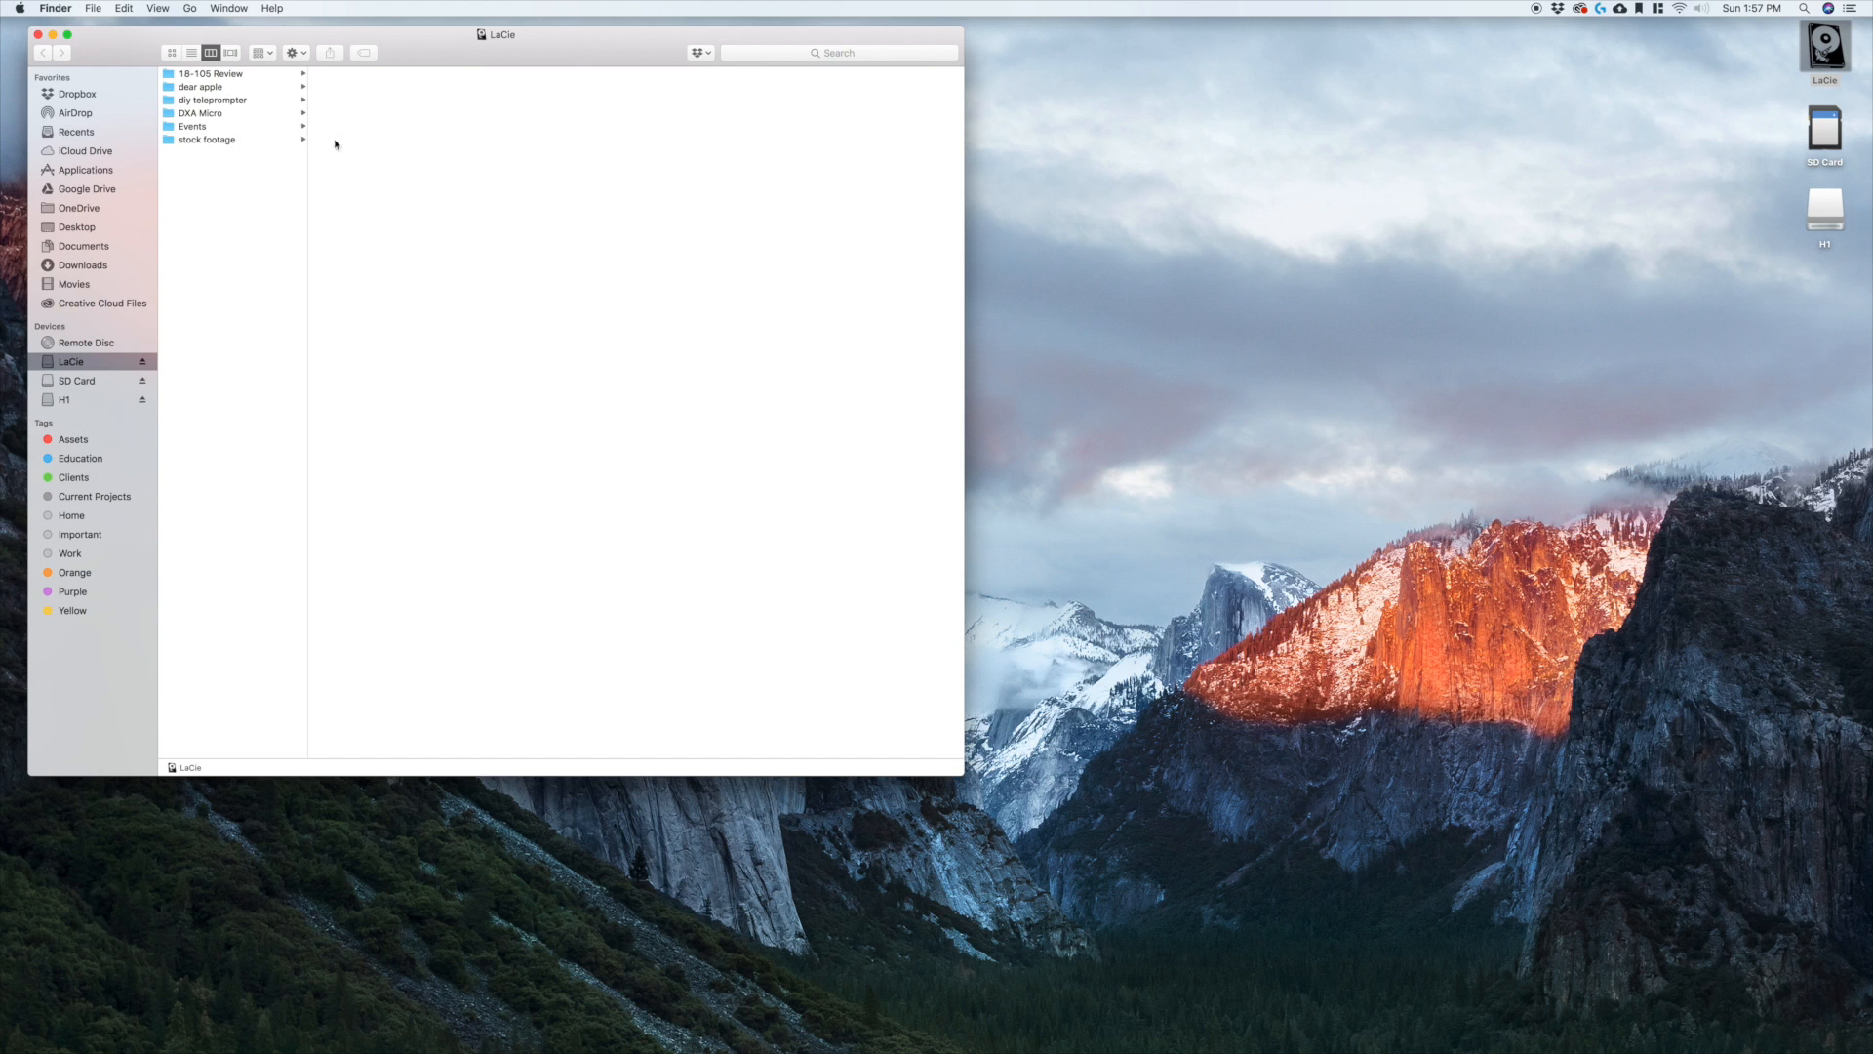
# Step: Create a new folder named "Importing Media" at the root of the LaCie drive
pyautogui.rightClick(226, 193)
pyautogui.click(260, 196)
pyautogui.write('Importing Media')
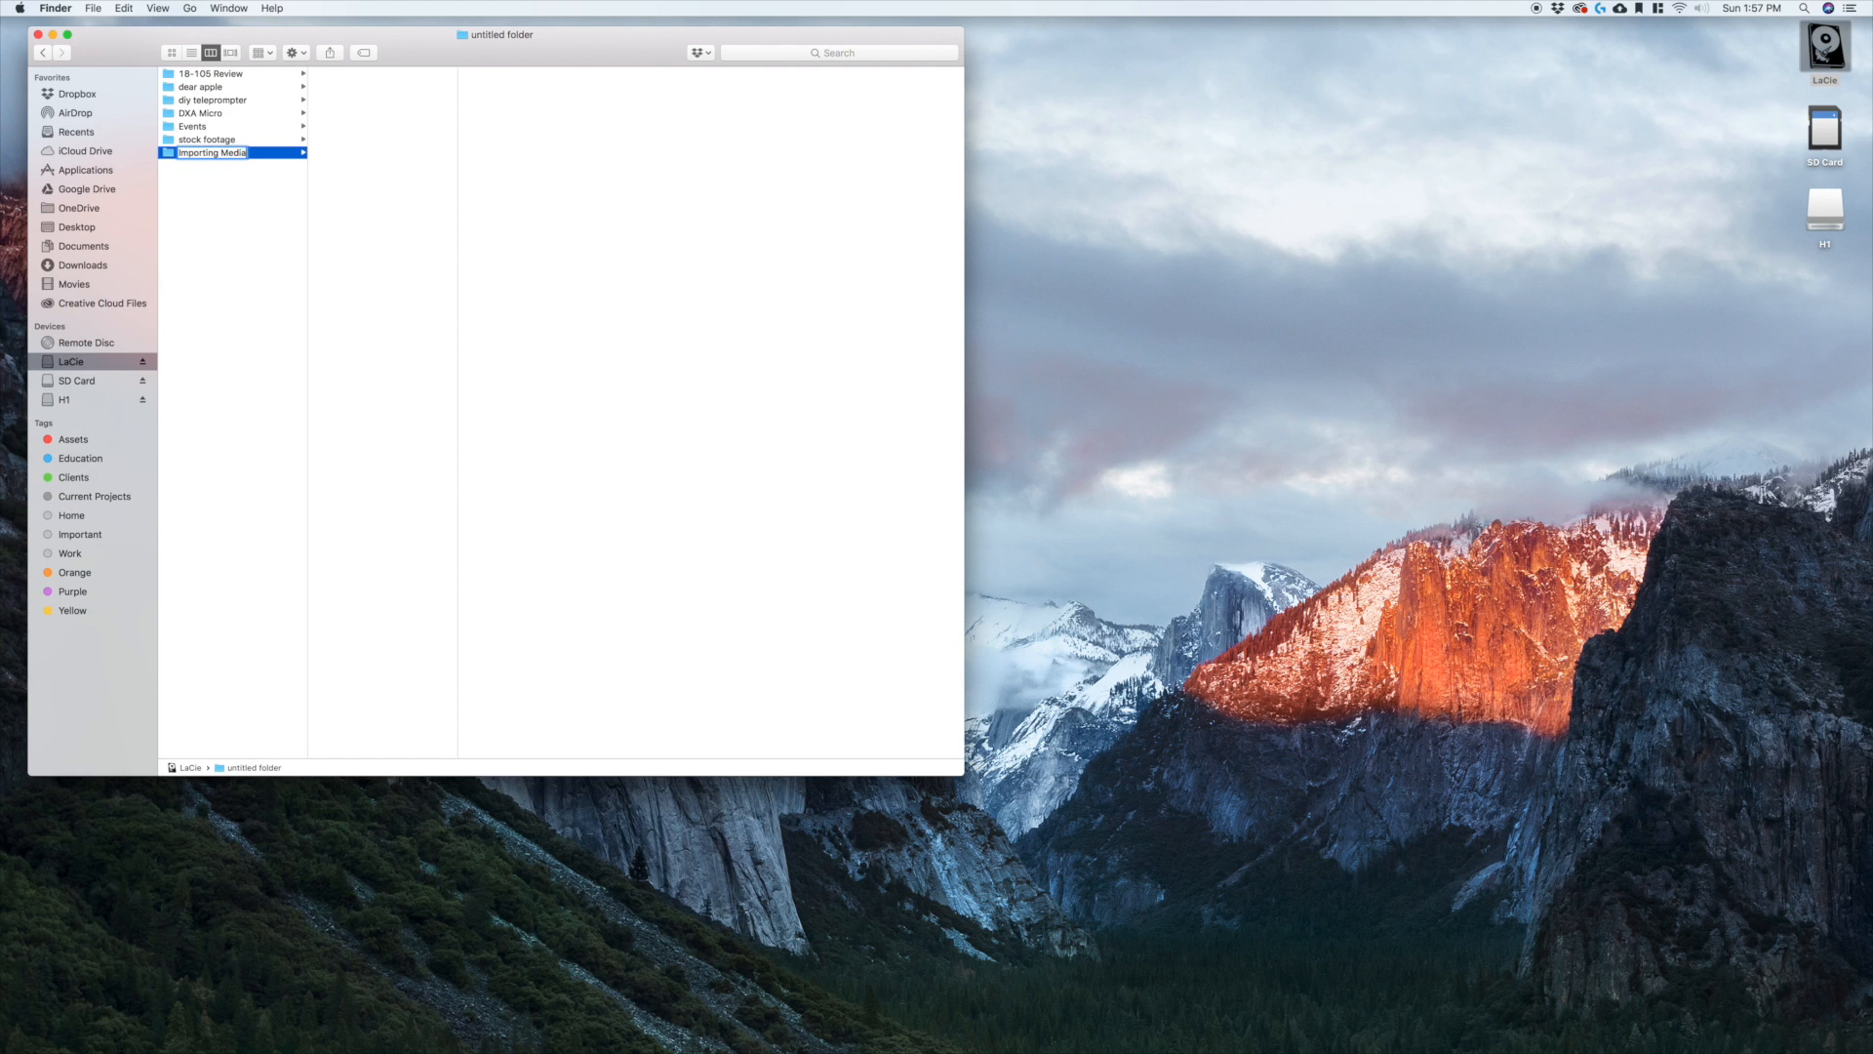
pyautogui.press('Return')
# Step: Create a subfolder named "Footage" inside the Importing Media folder
pyautogui.rightClick(367, 145)
pyautogui.click(392, 154)
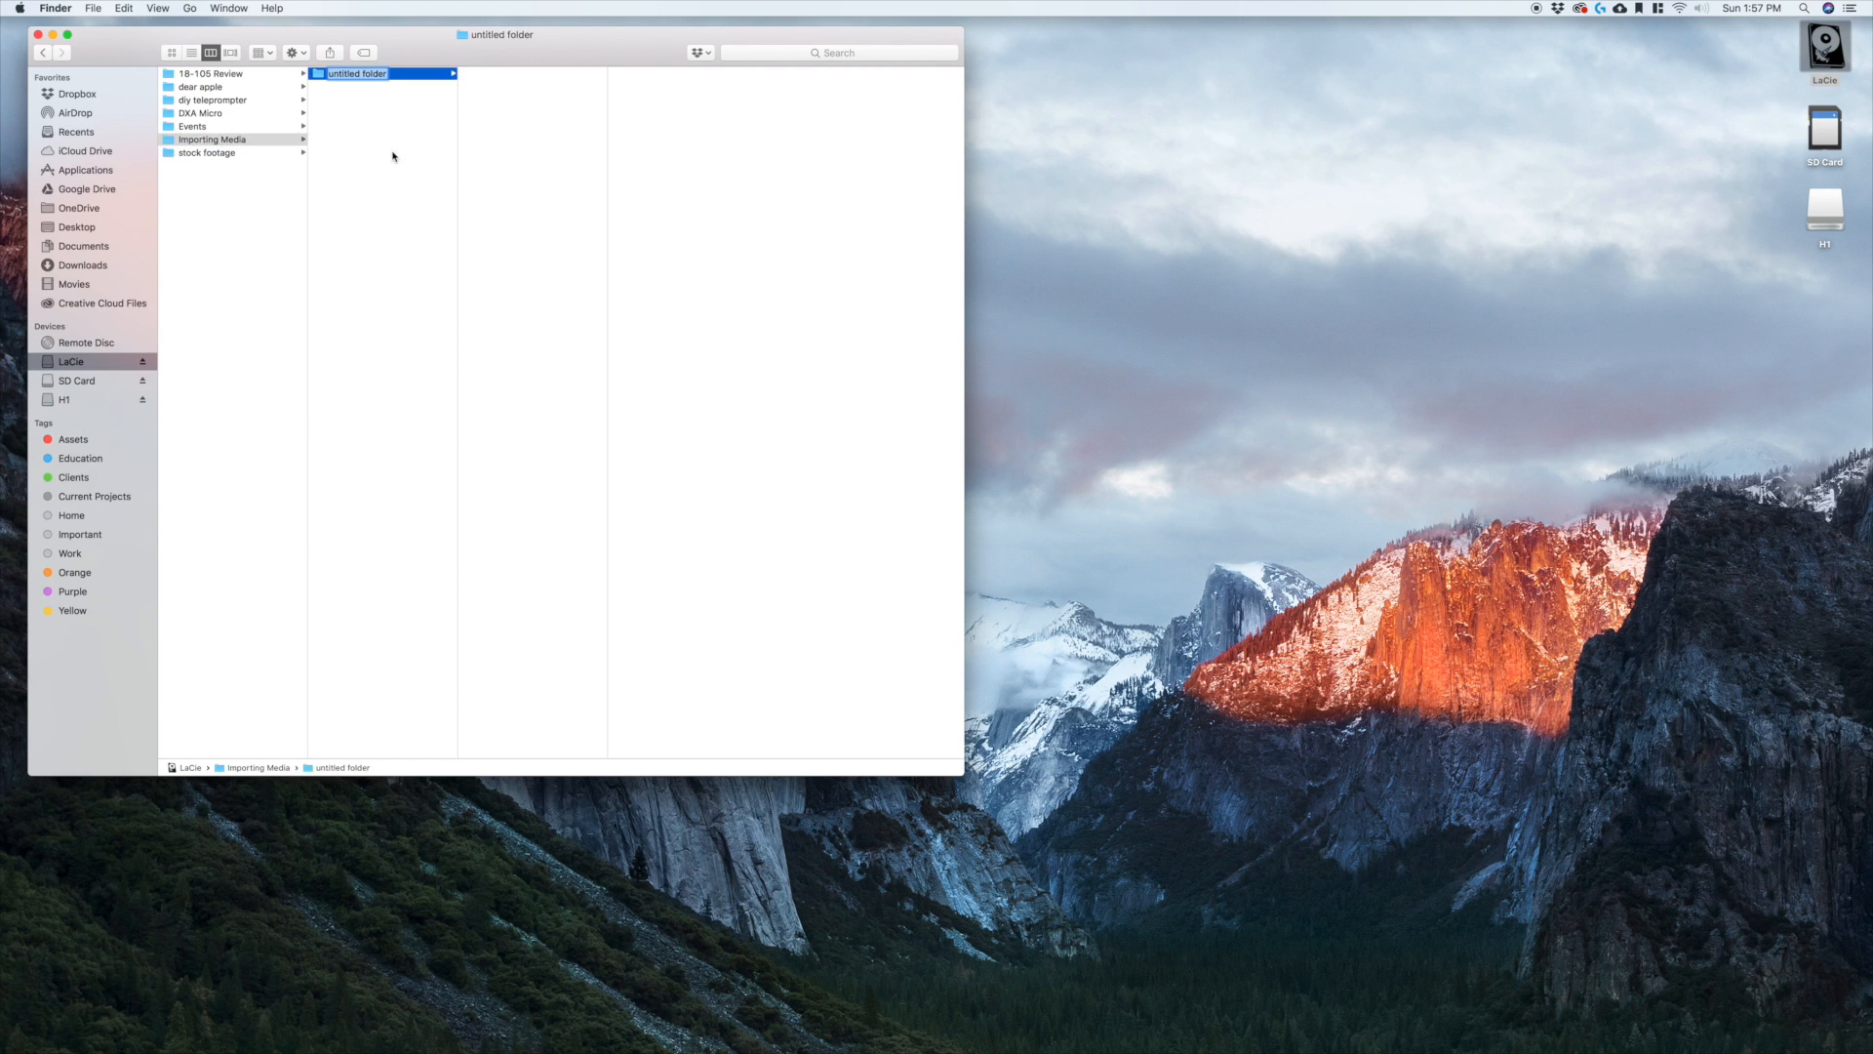
pyautogui.write('SFootage')
pyautogui.press('Return')
# Step: Create a second subfolder named "Audio" alongside Footage in Importing Media
pyautogui.rightClick(394, 134)
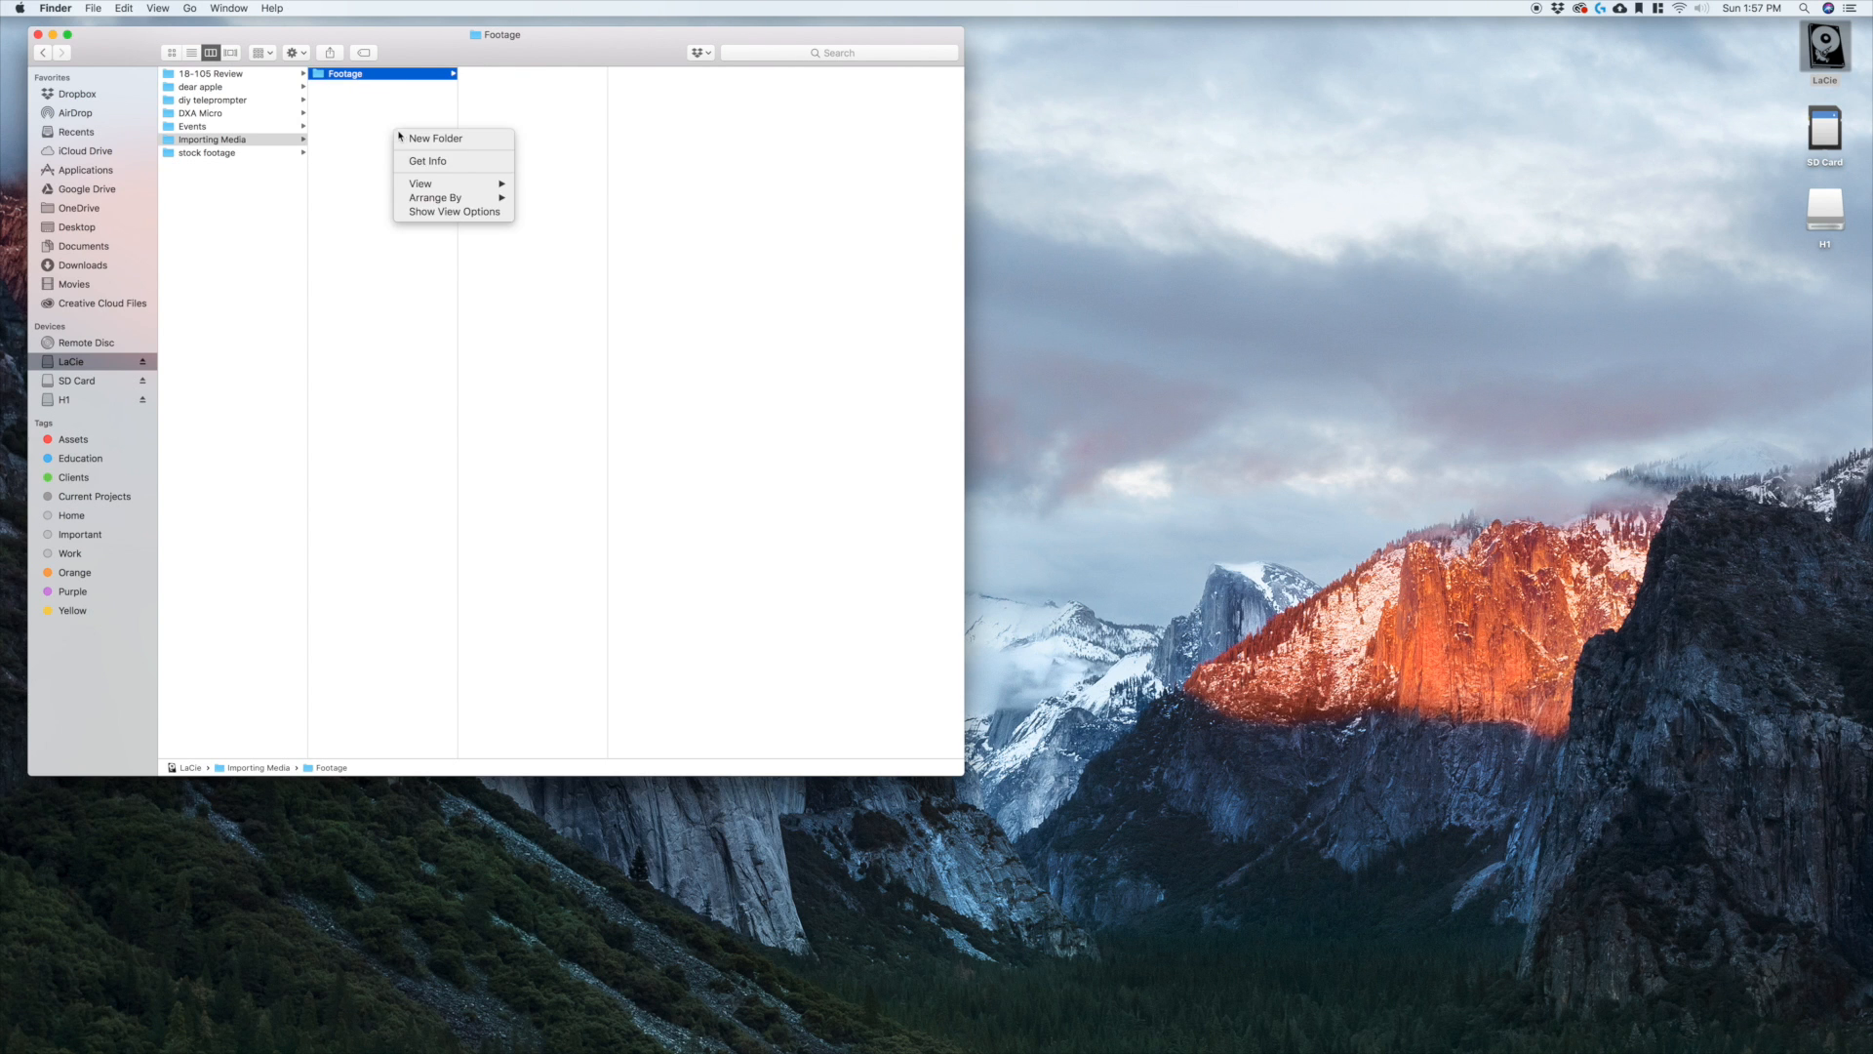
pyautogui.click(409, 138)
pyautogui.write('Audio')
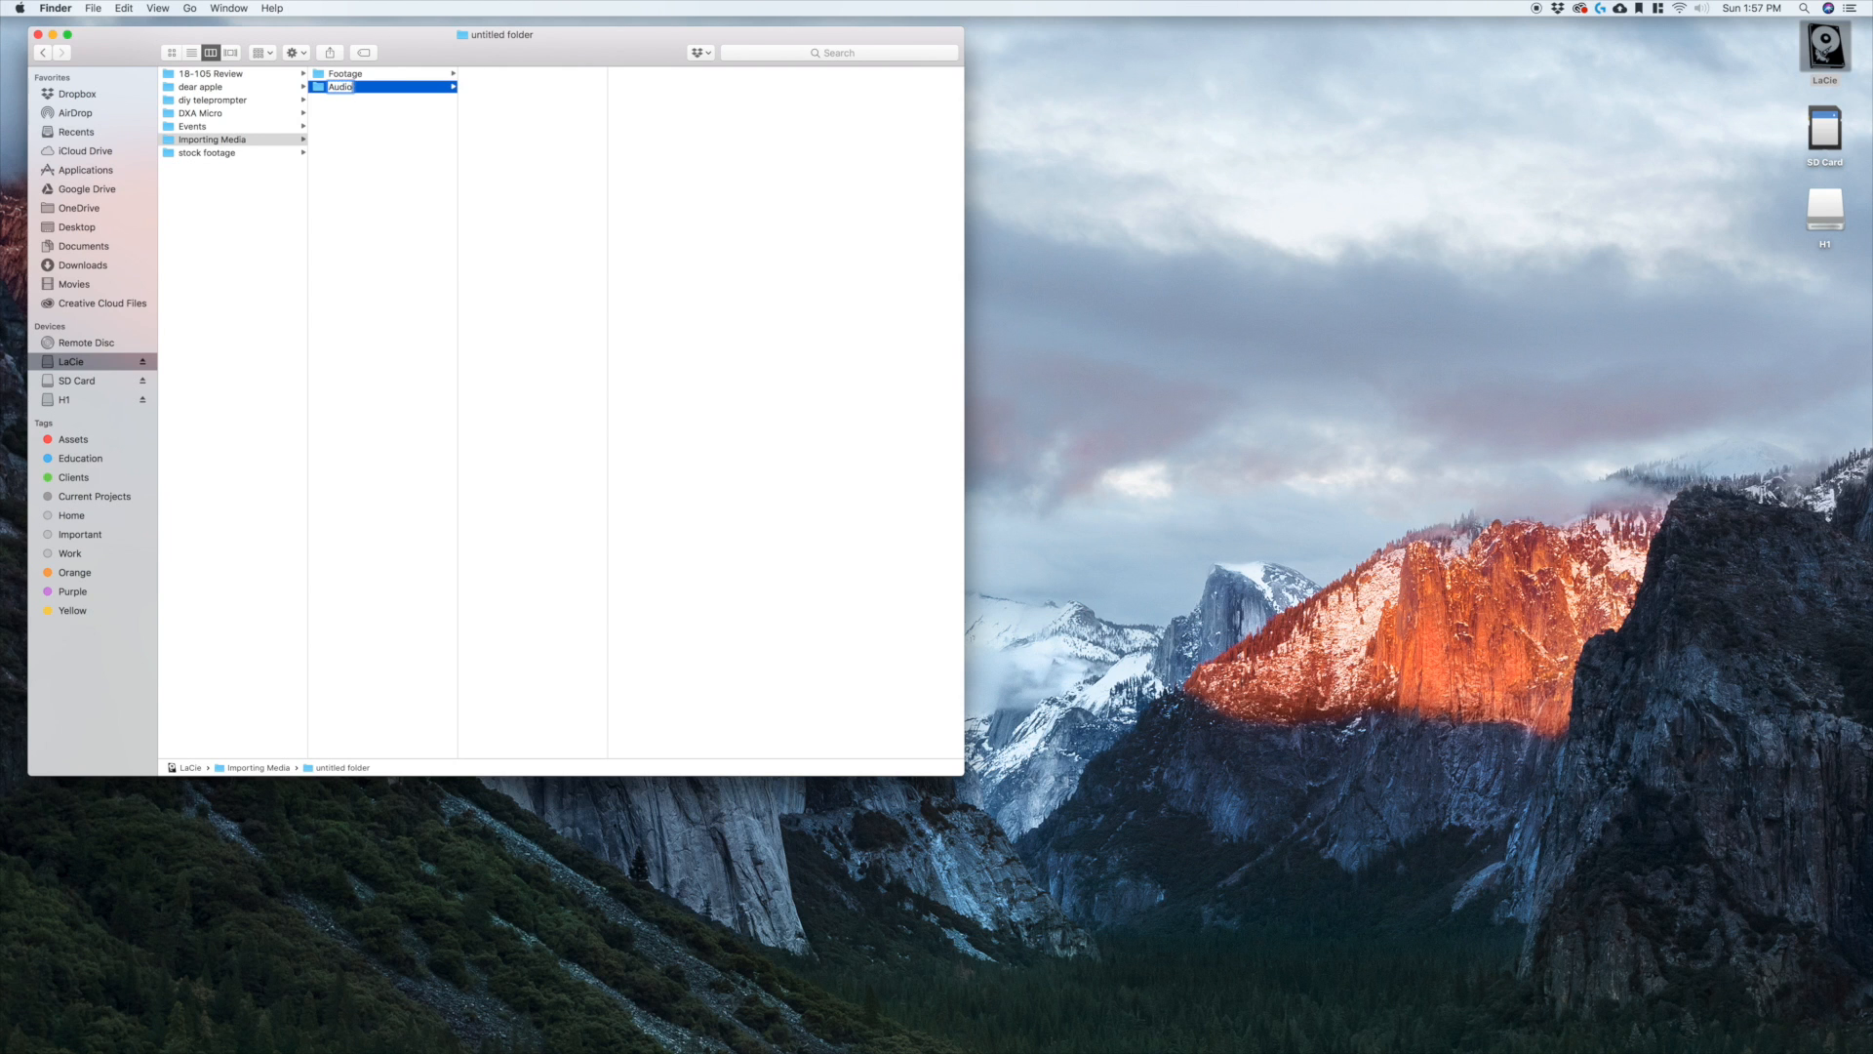
pyautogui.press('Return')
# Step: Add a third subfolder named "Photos" to the Importing Media folder and return to the parent folder
pyautogui.rightClick(411, 140)
pyautogui.click(412, 142)
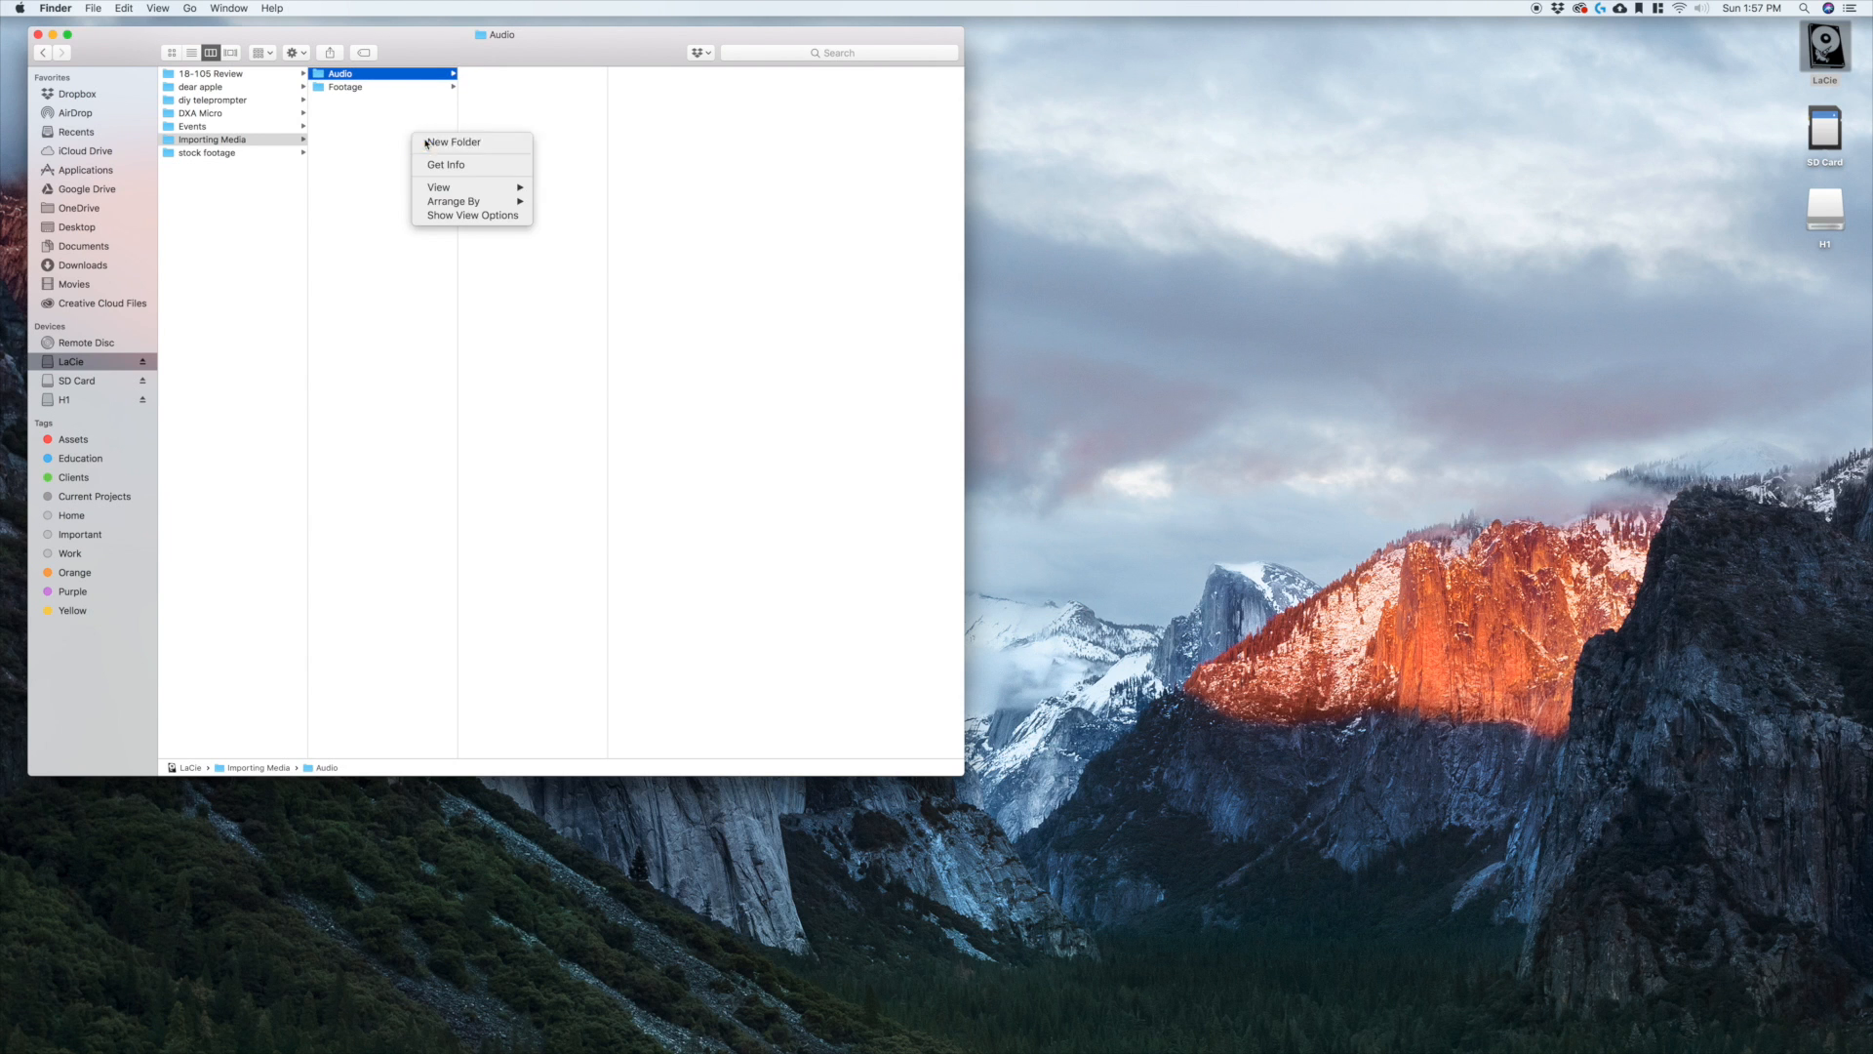
pyautogui.write('Photos')
pyautogui.press('Return')
pyautogui.click(405, 174)
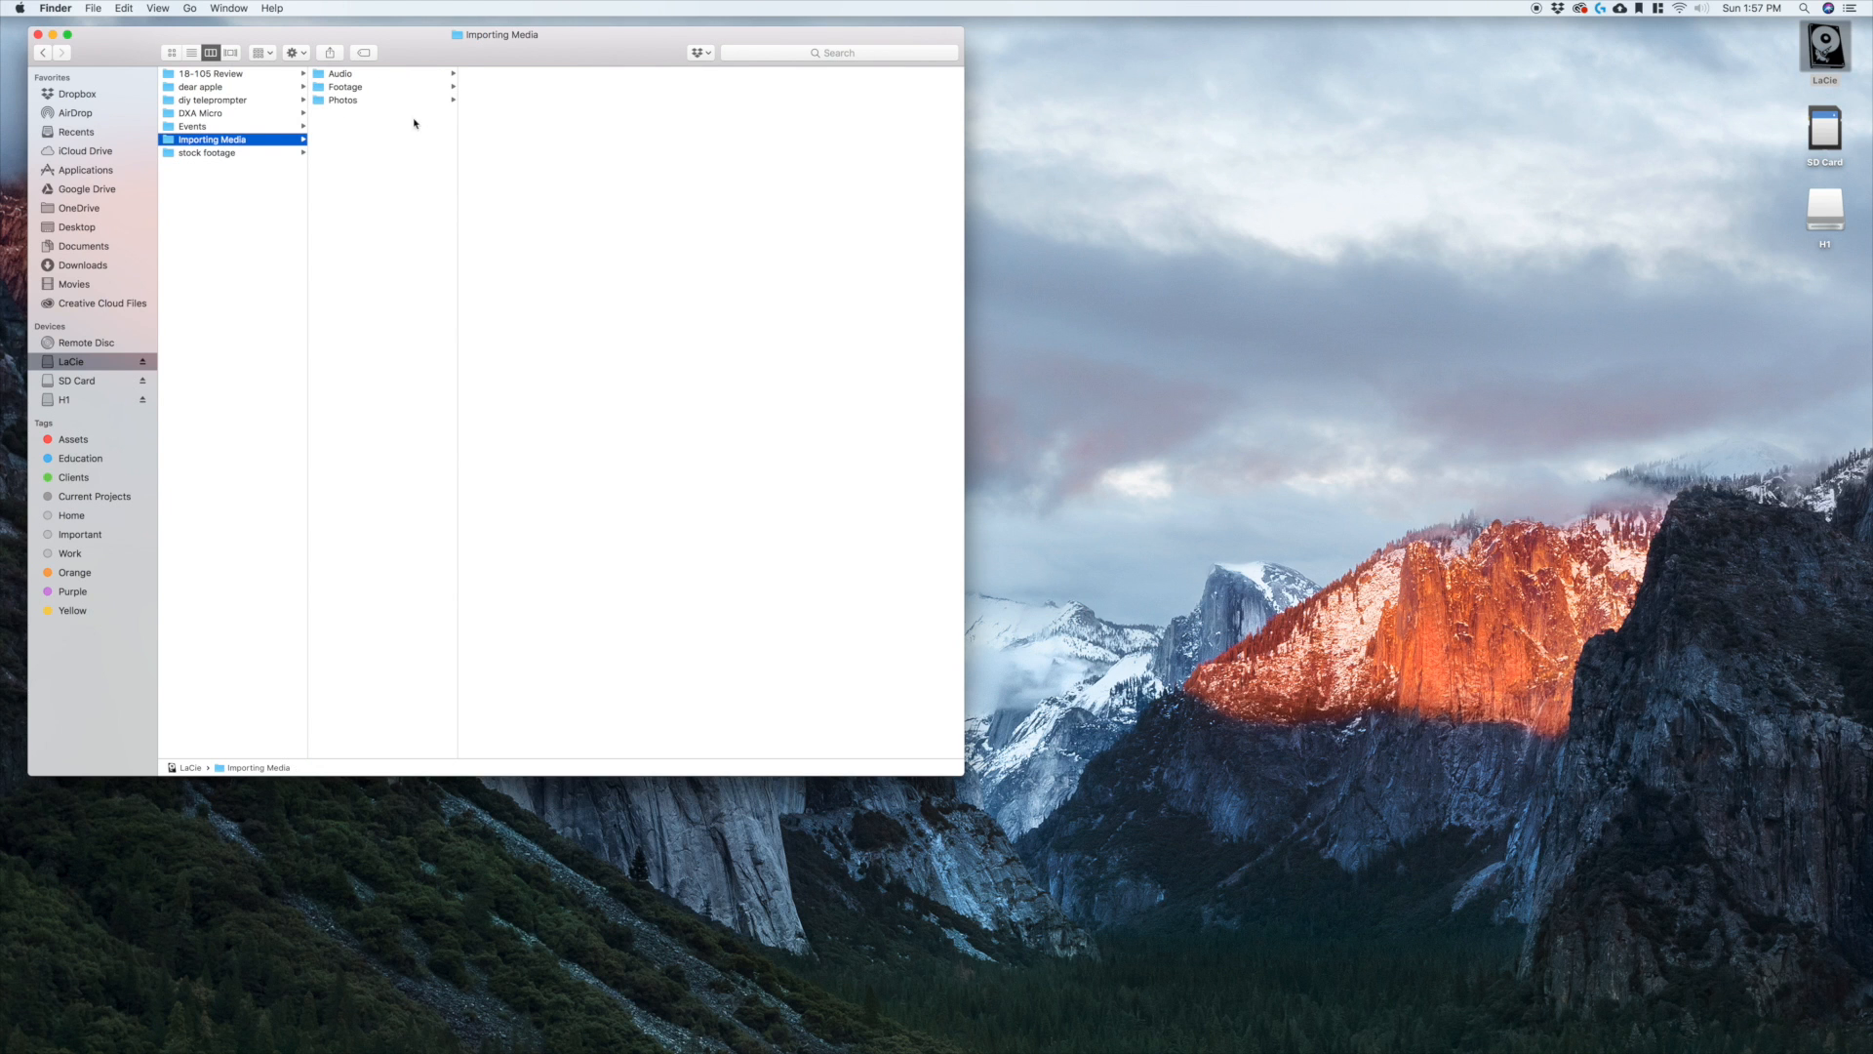
# Step: Open the SD Card and browse to its PRIVATE > M4ROOT > CLIP folder
pyautogui.doubleClick(1831, 132)
pyautogui.click(225, 80)
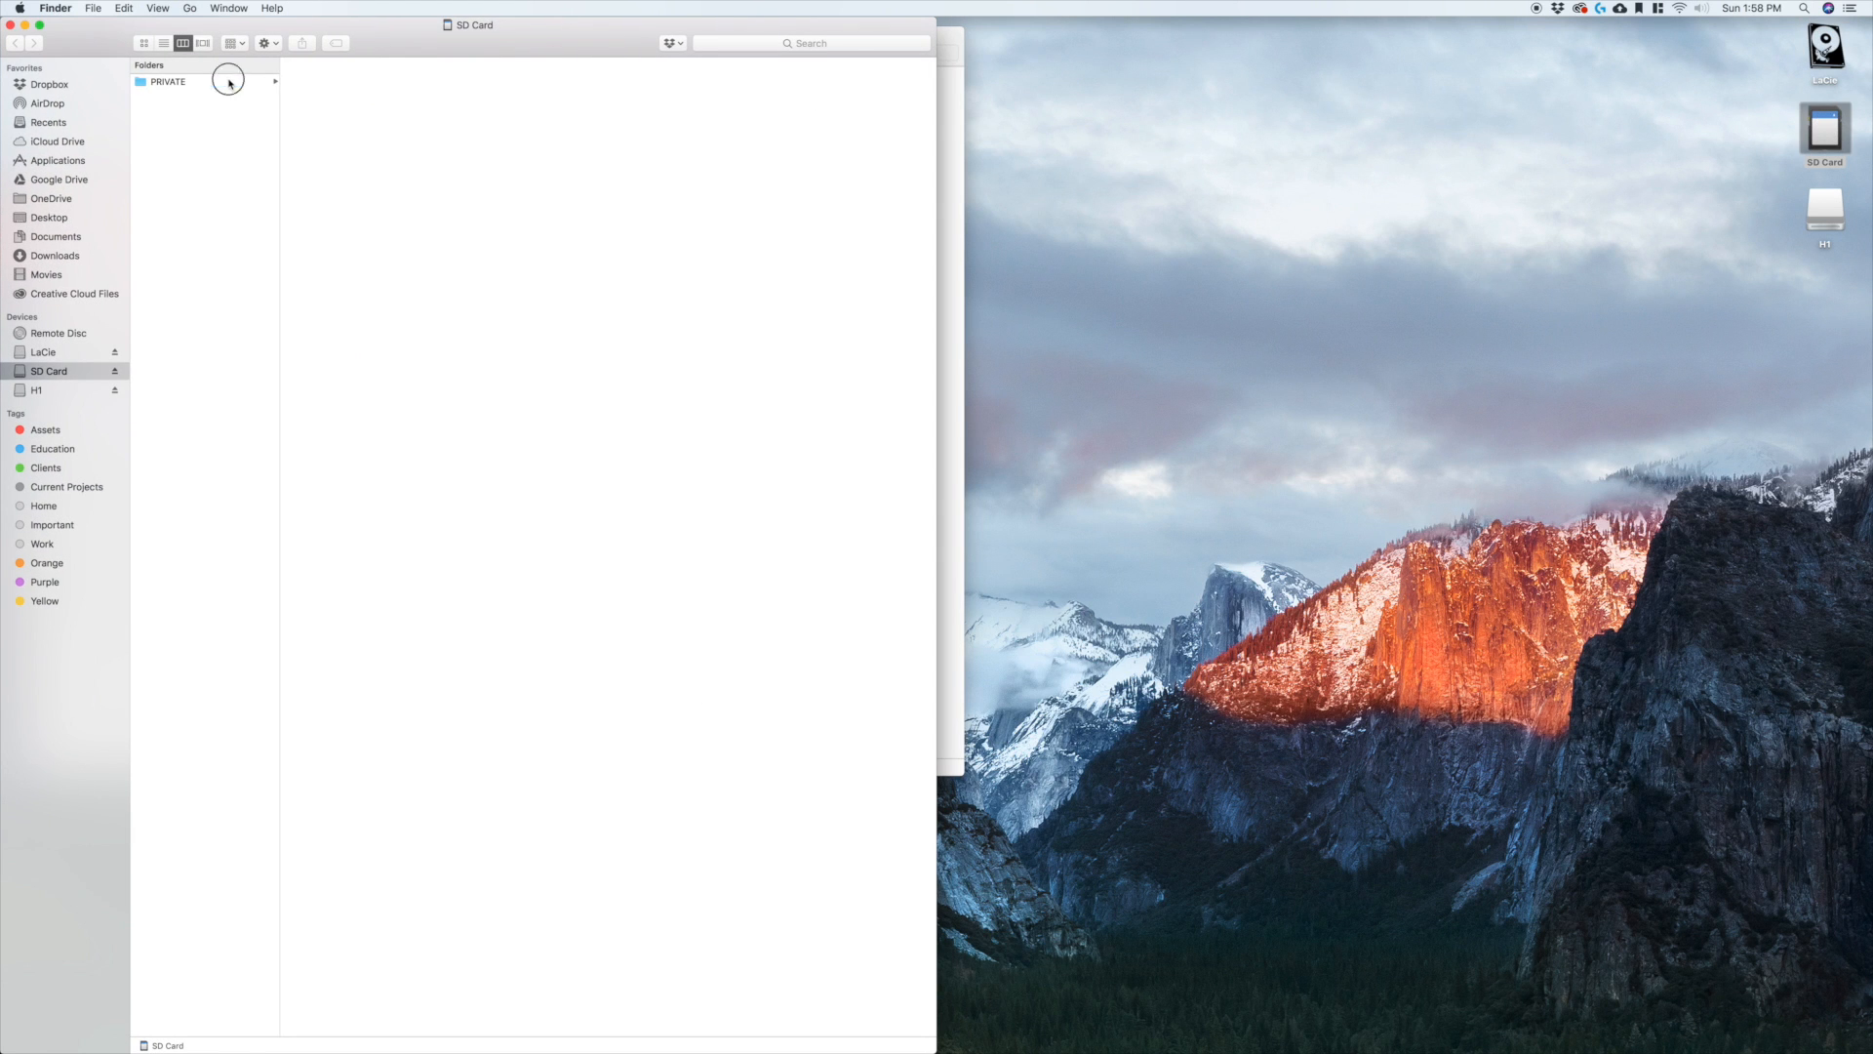
pyautogui.click(293, 82)
pyautogui.click(491, 84)
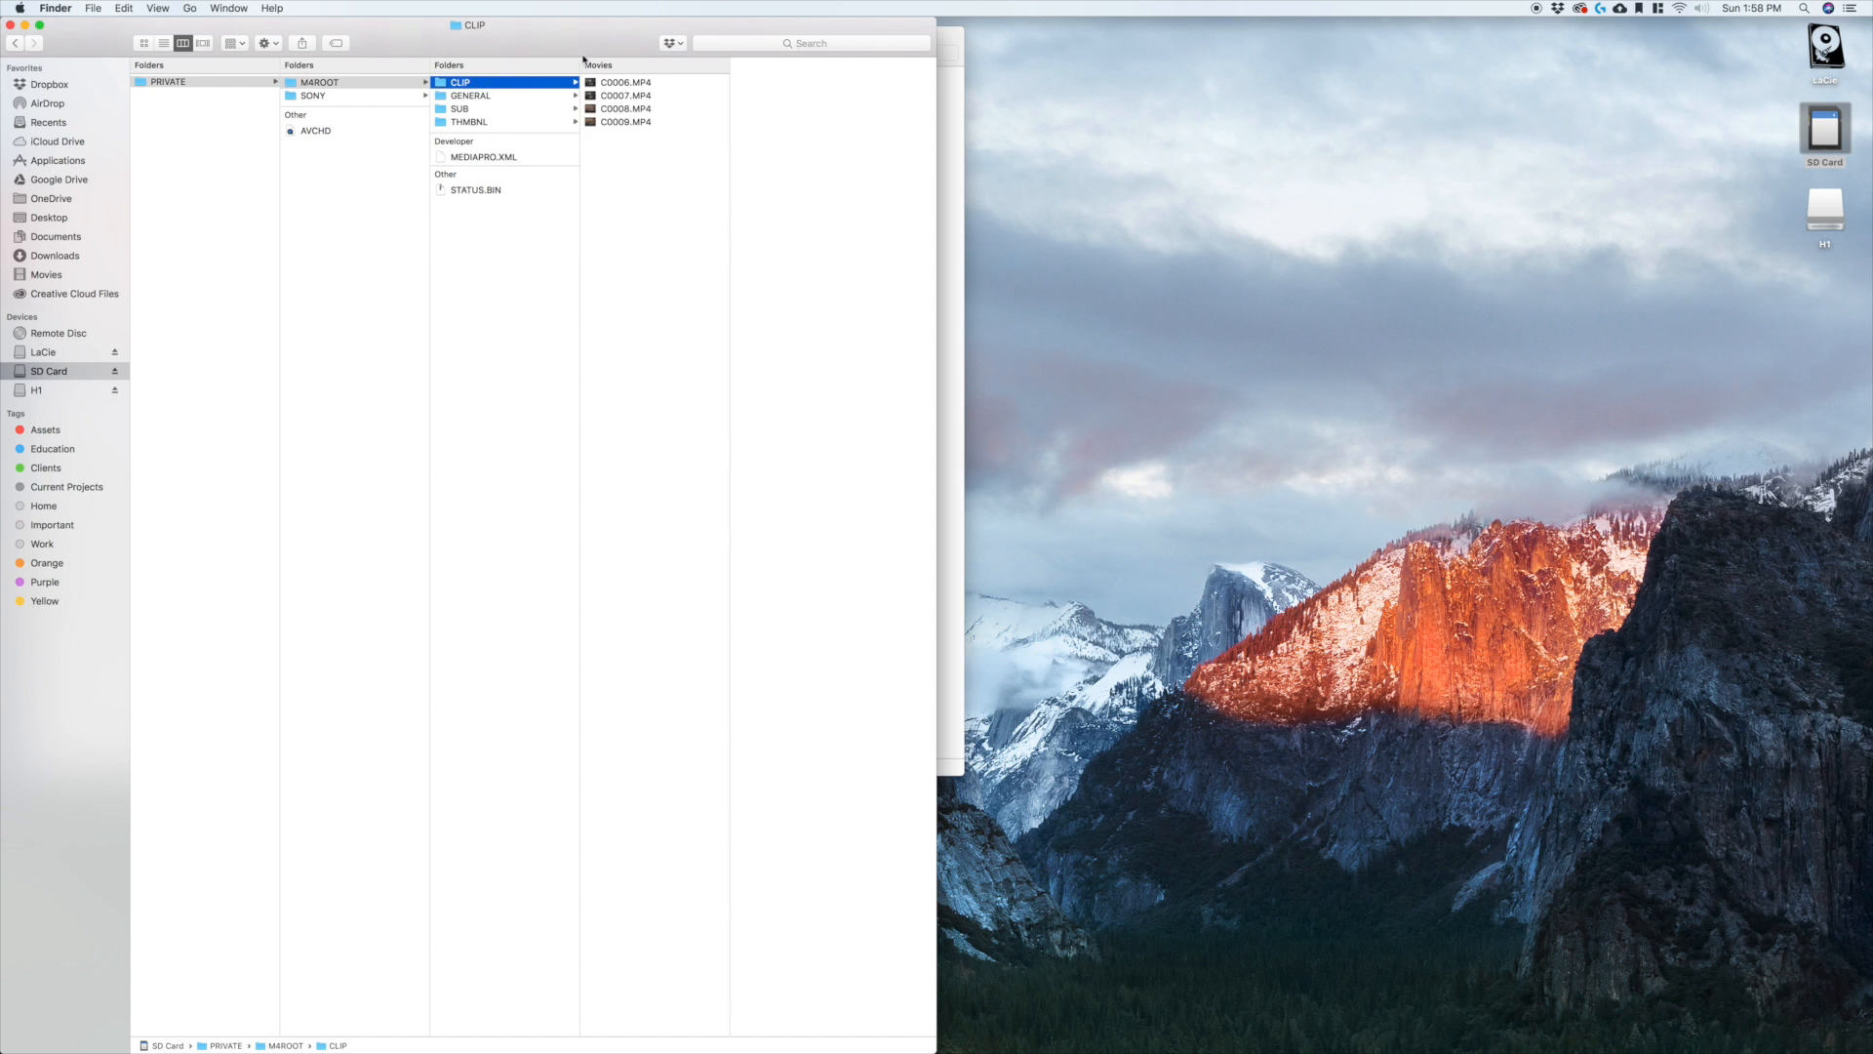
# Step: Tile the two windows side by side, with the LaCie window on the left half and the SD Card window on the right half
pyautogui.moveTo(575, 37); pyautogui.dragTo(1345, 37)
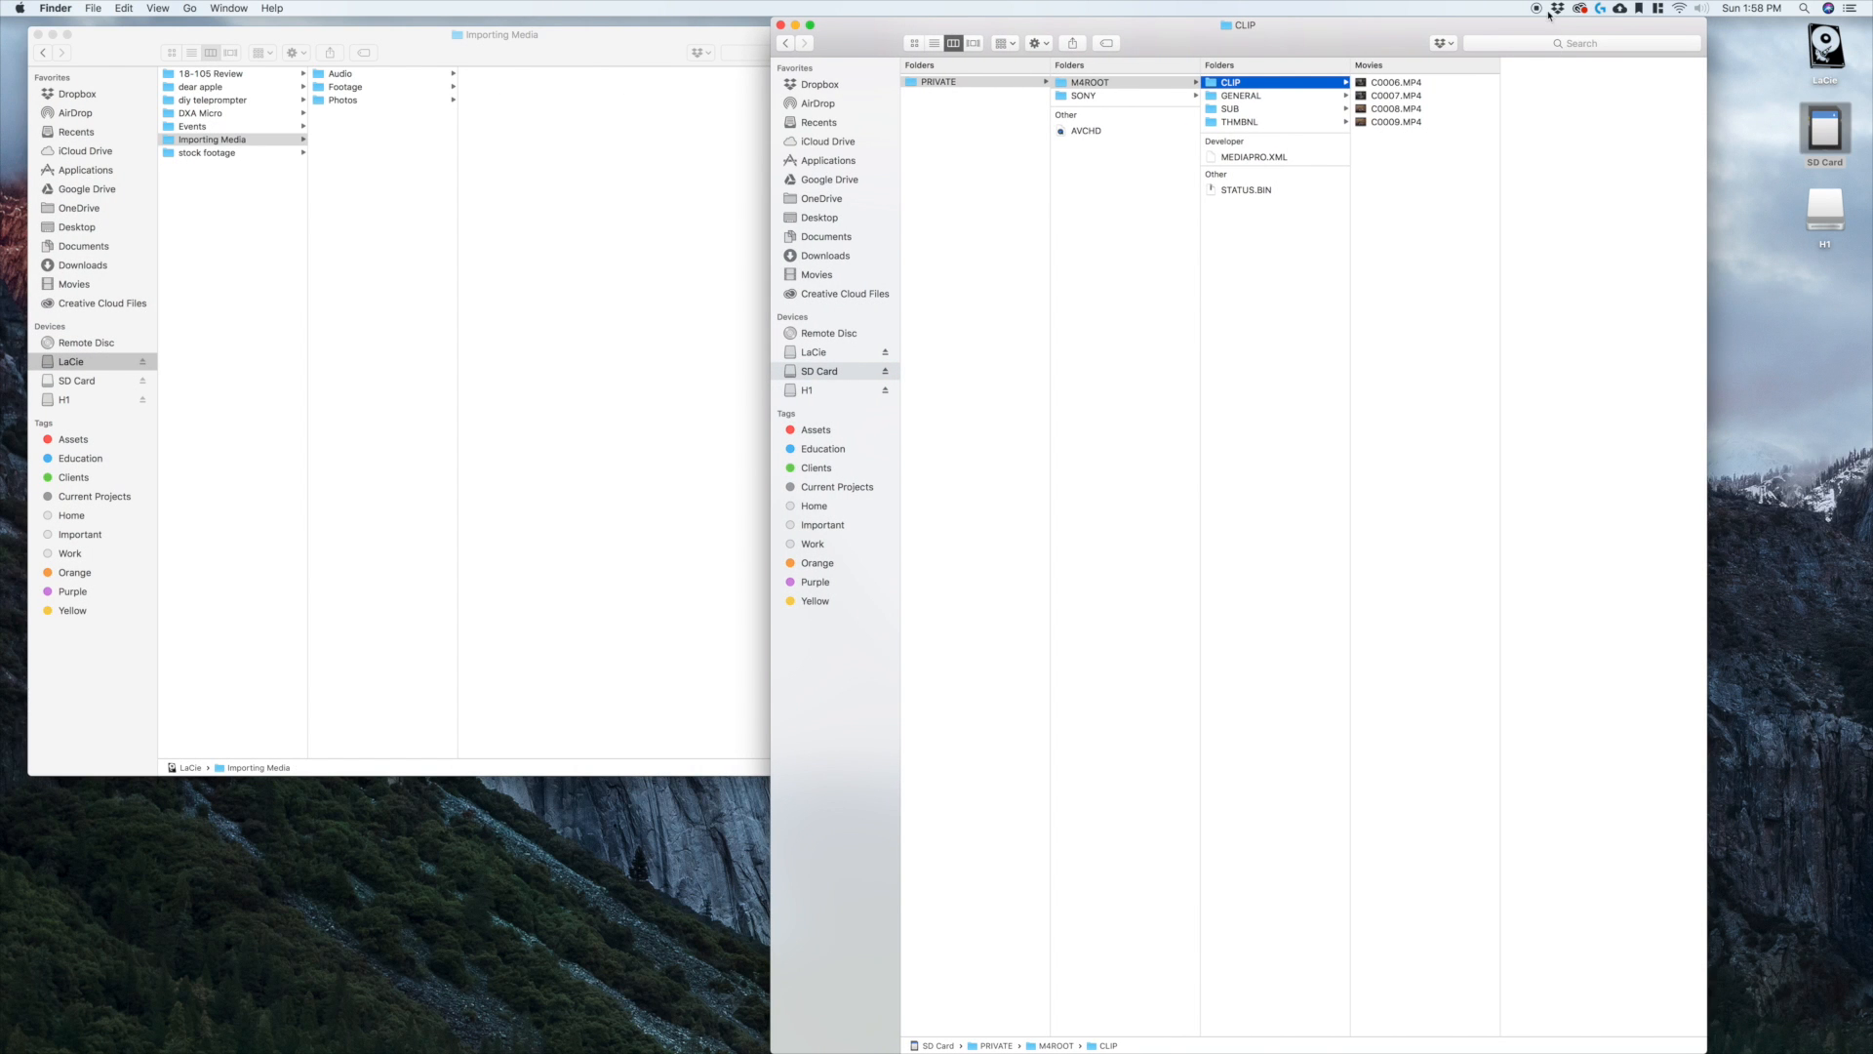
pyautogui.click(1661, 8)
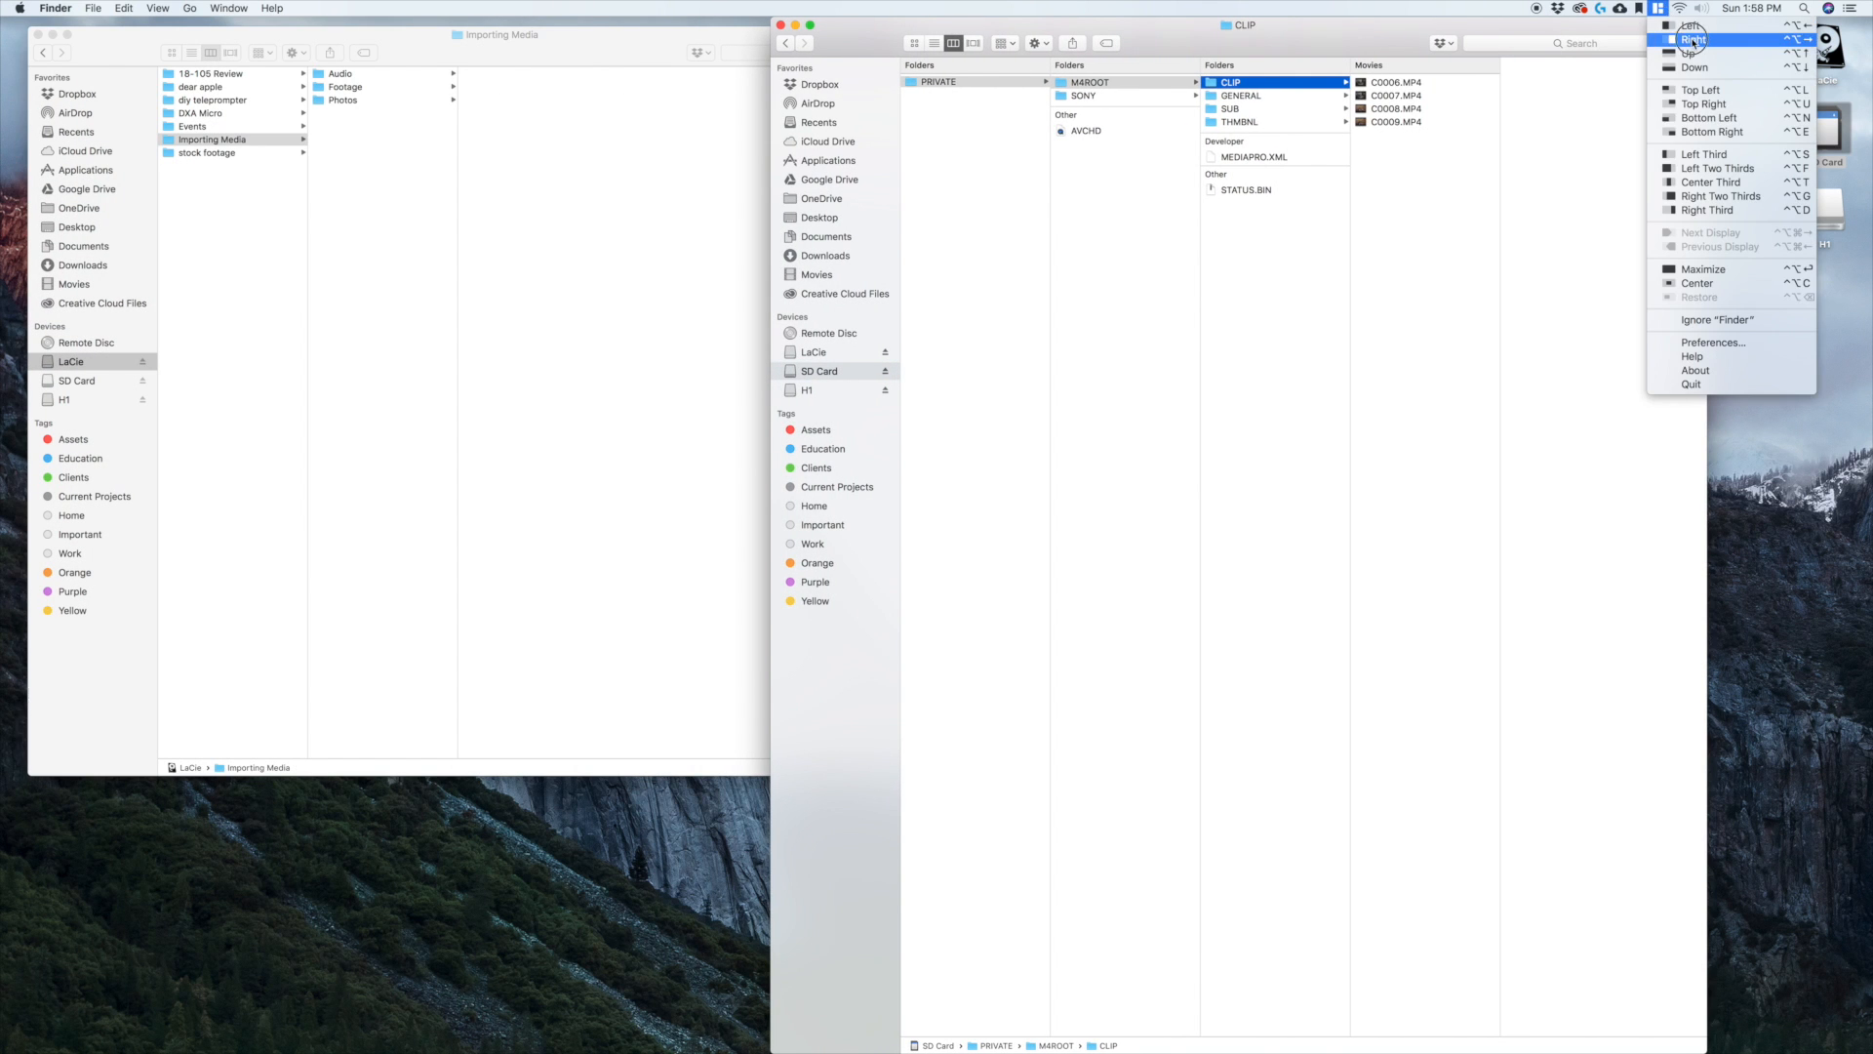
pyautogui.click(1691, 39)
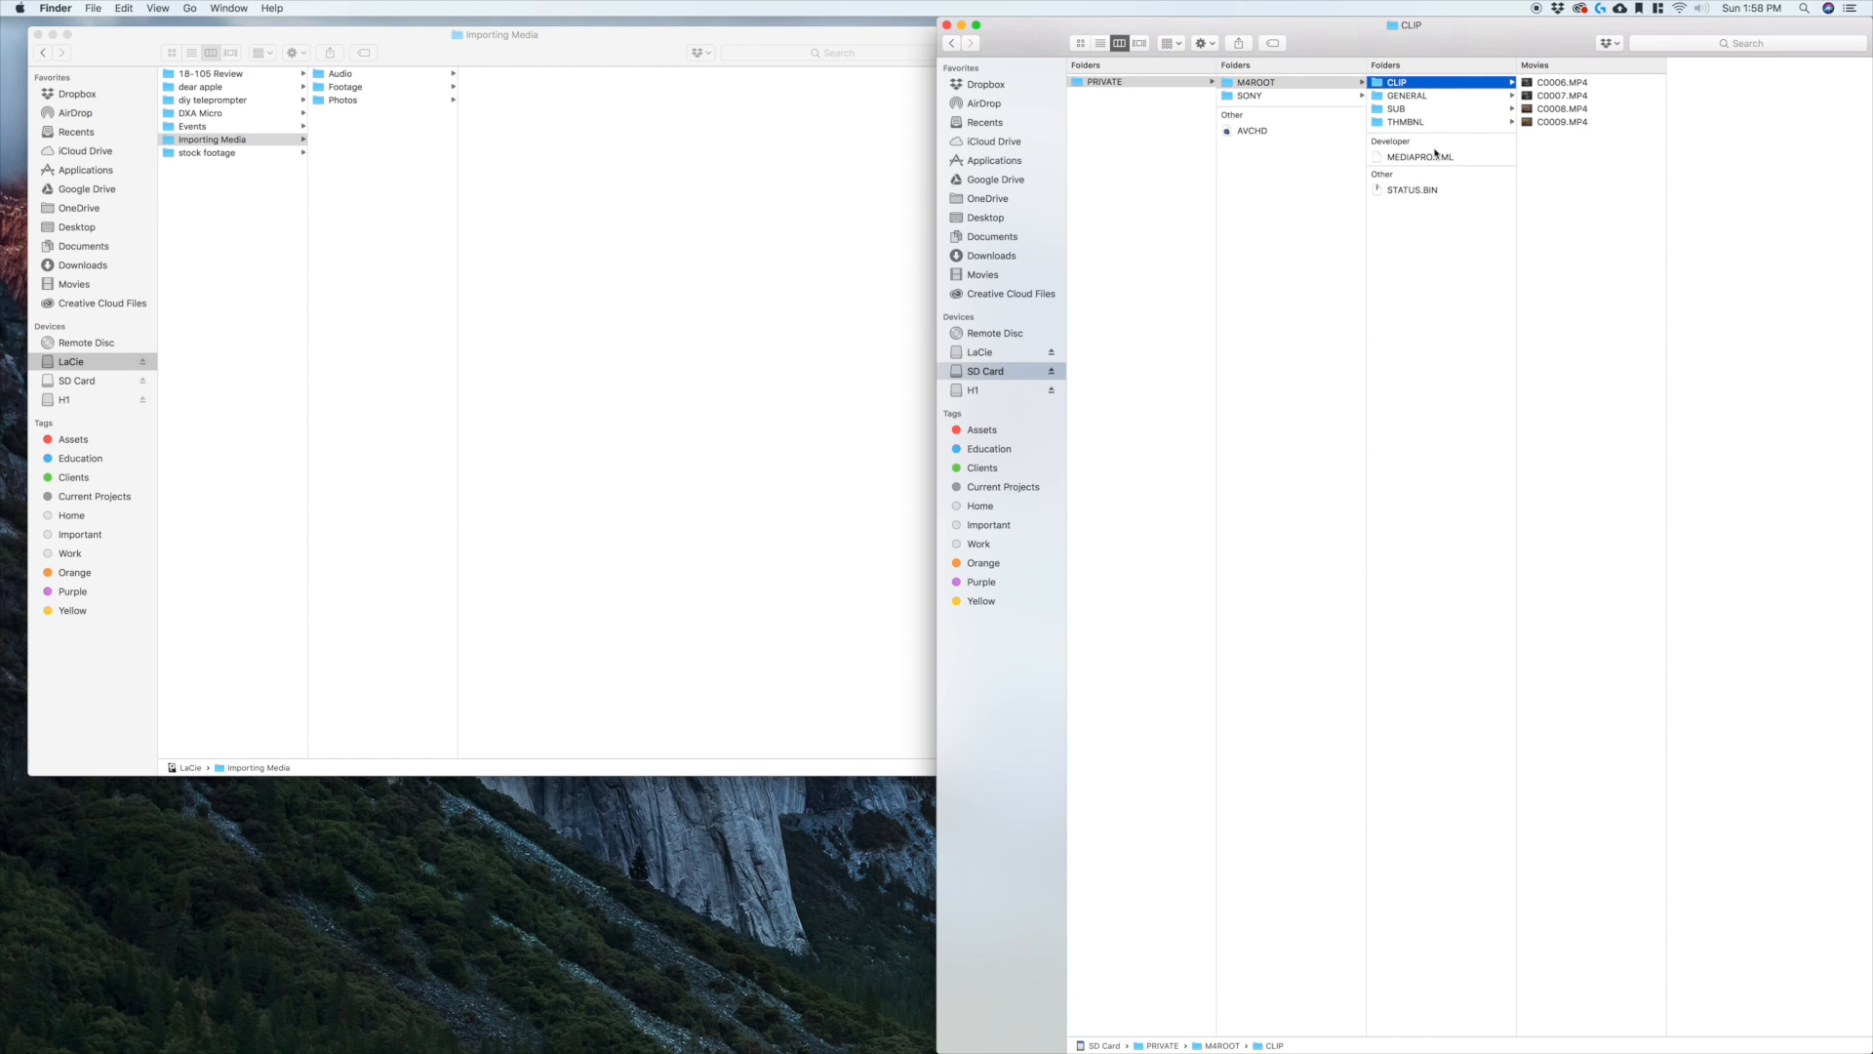
pyautogui.click(509, 223)
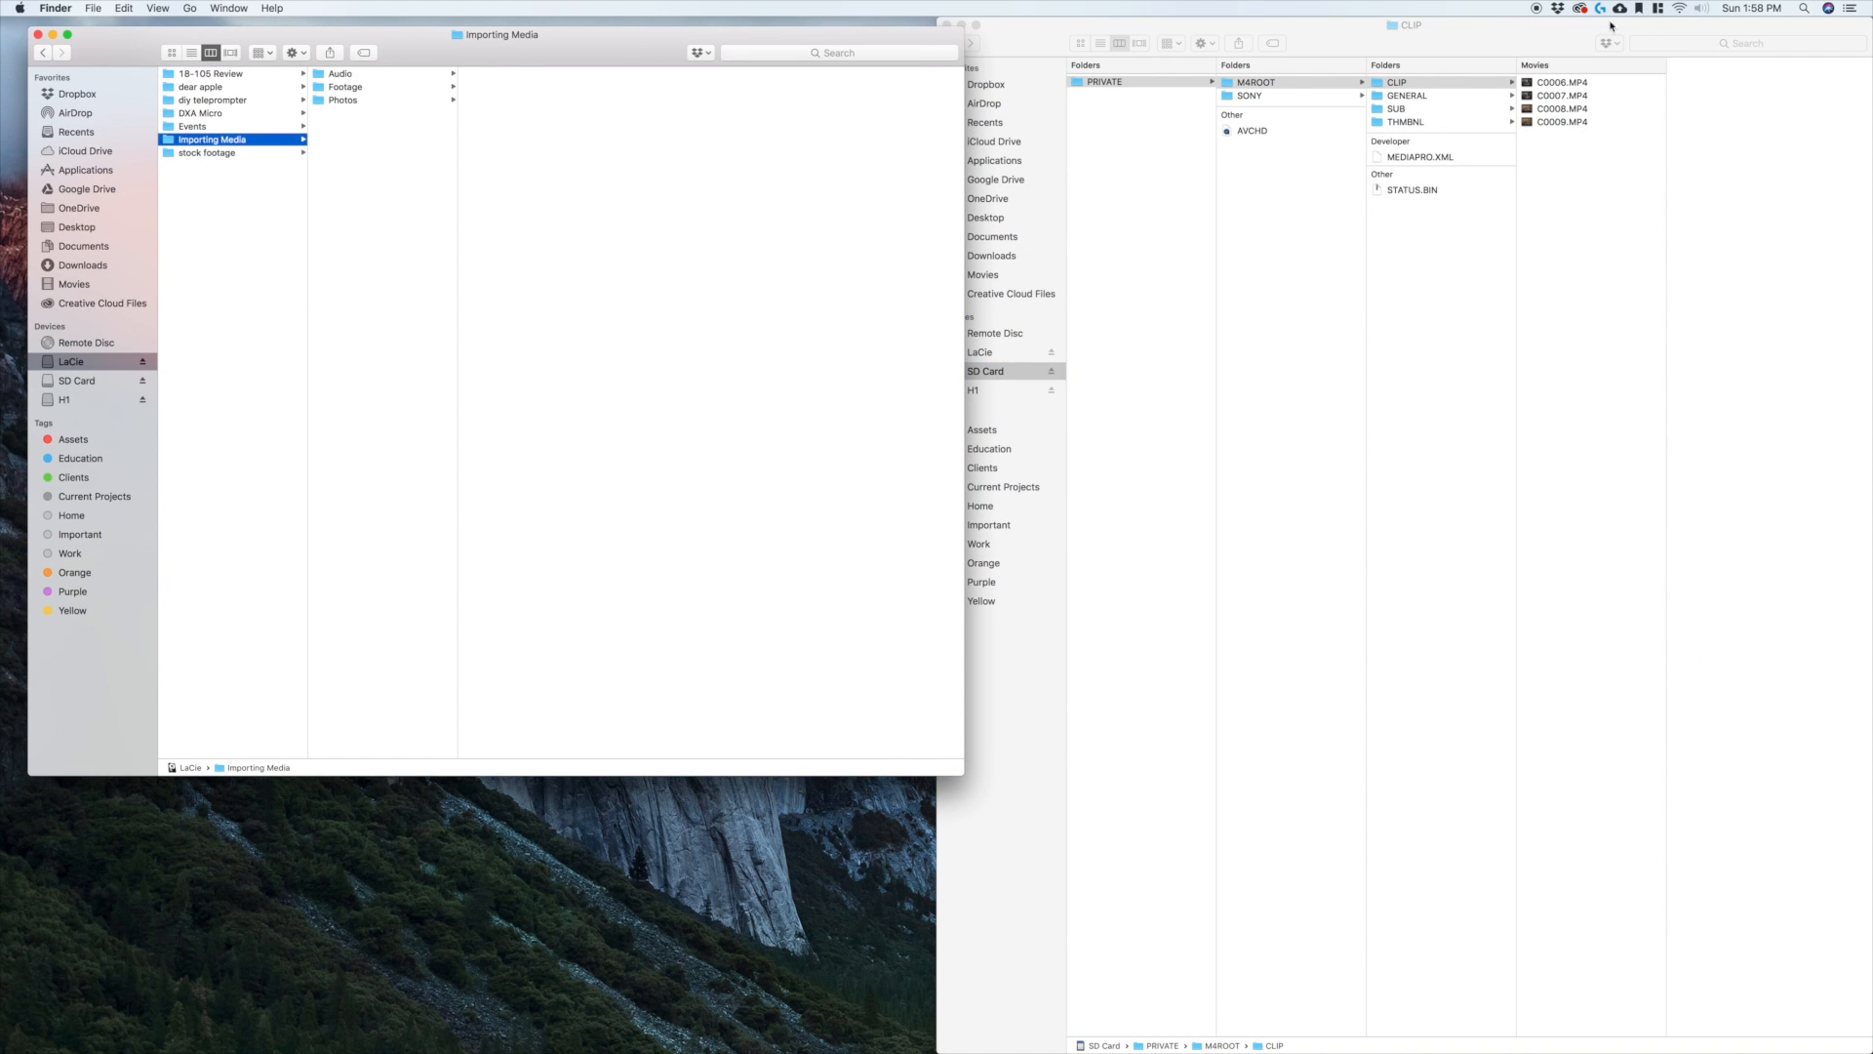
pyautogui.click(1660, 8)
pyautogui.click(1683, 24)
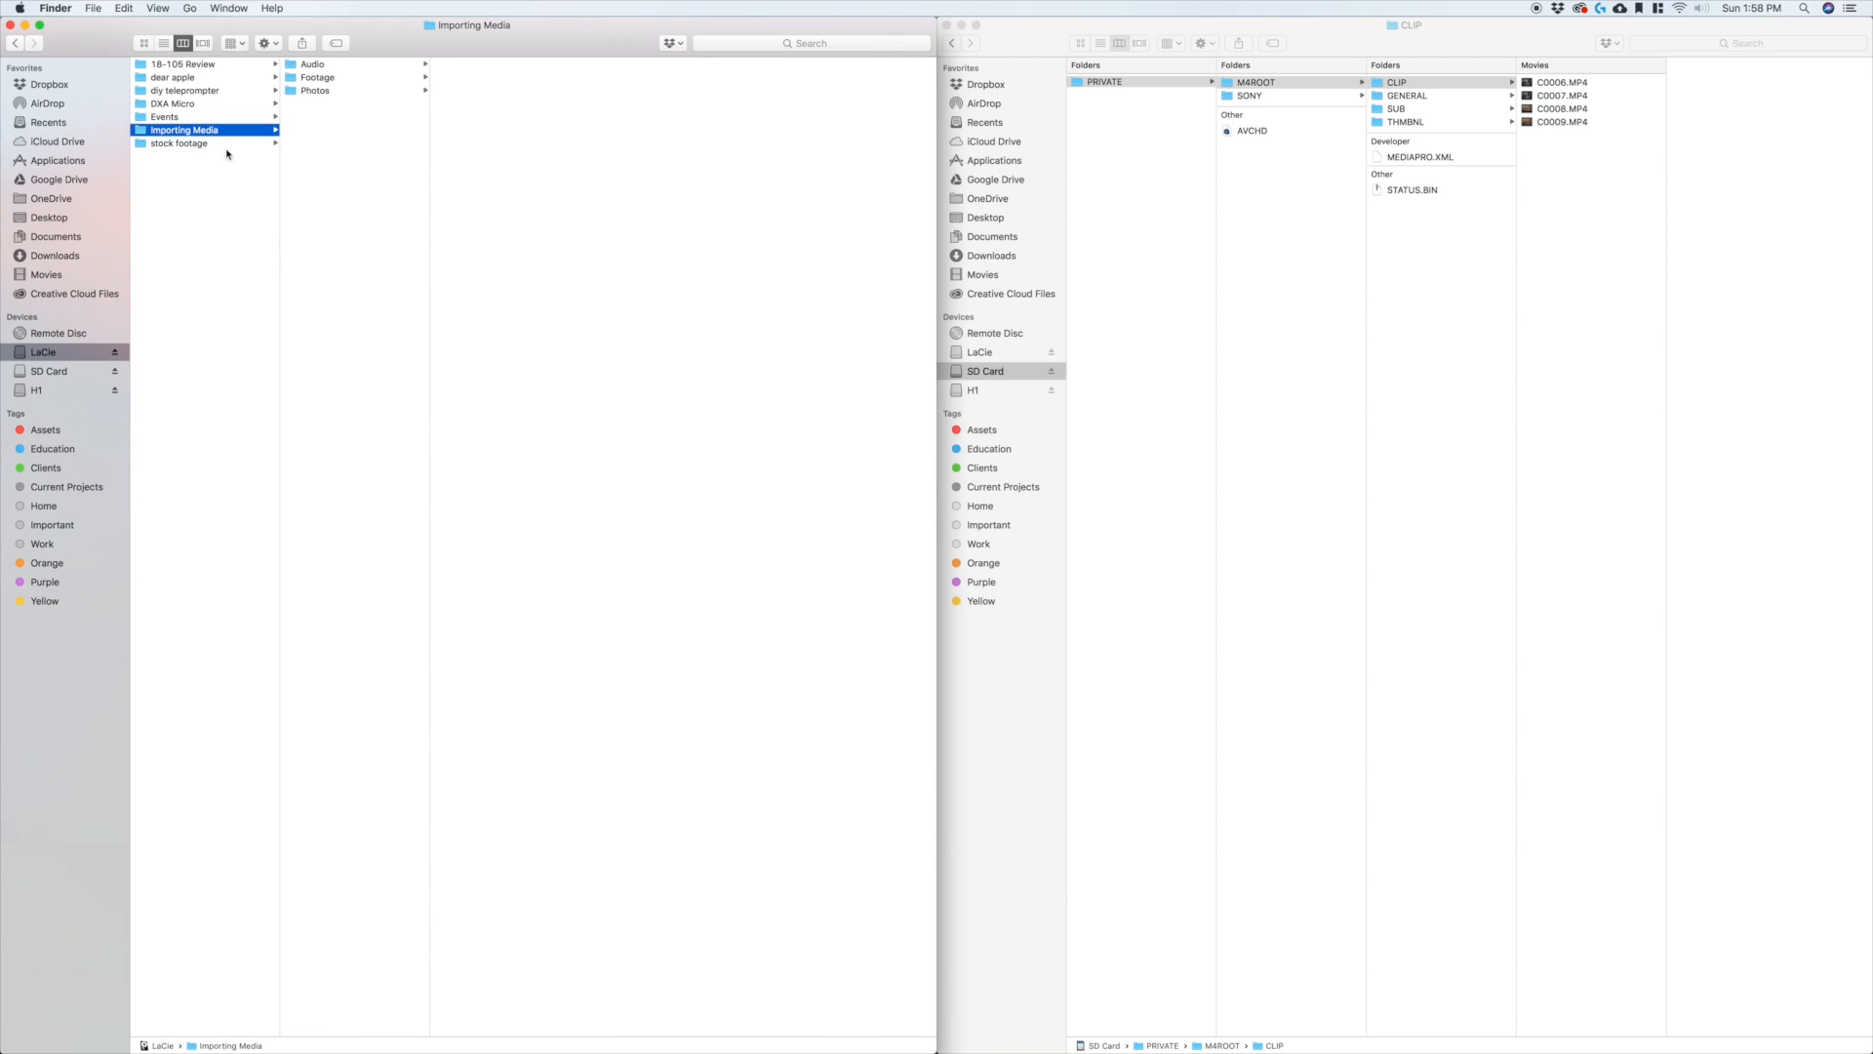
# Step: Copy clips C0006.MP4 to C0009.MP4 from the SD Card into the Footage folder and close the SD Card window
pyautogui.click(1581, 168)
pyautogui.moveTo(1565, 159); pyautogui.dragTo(313, 84)
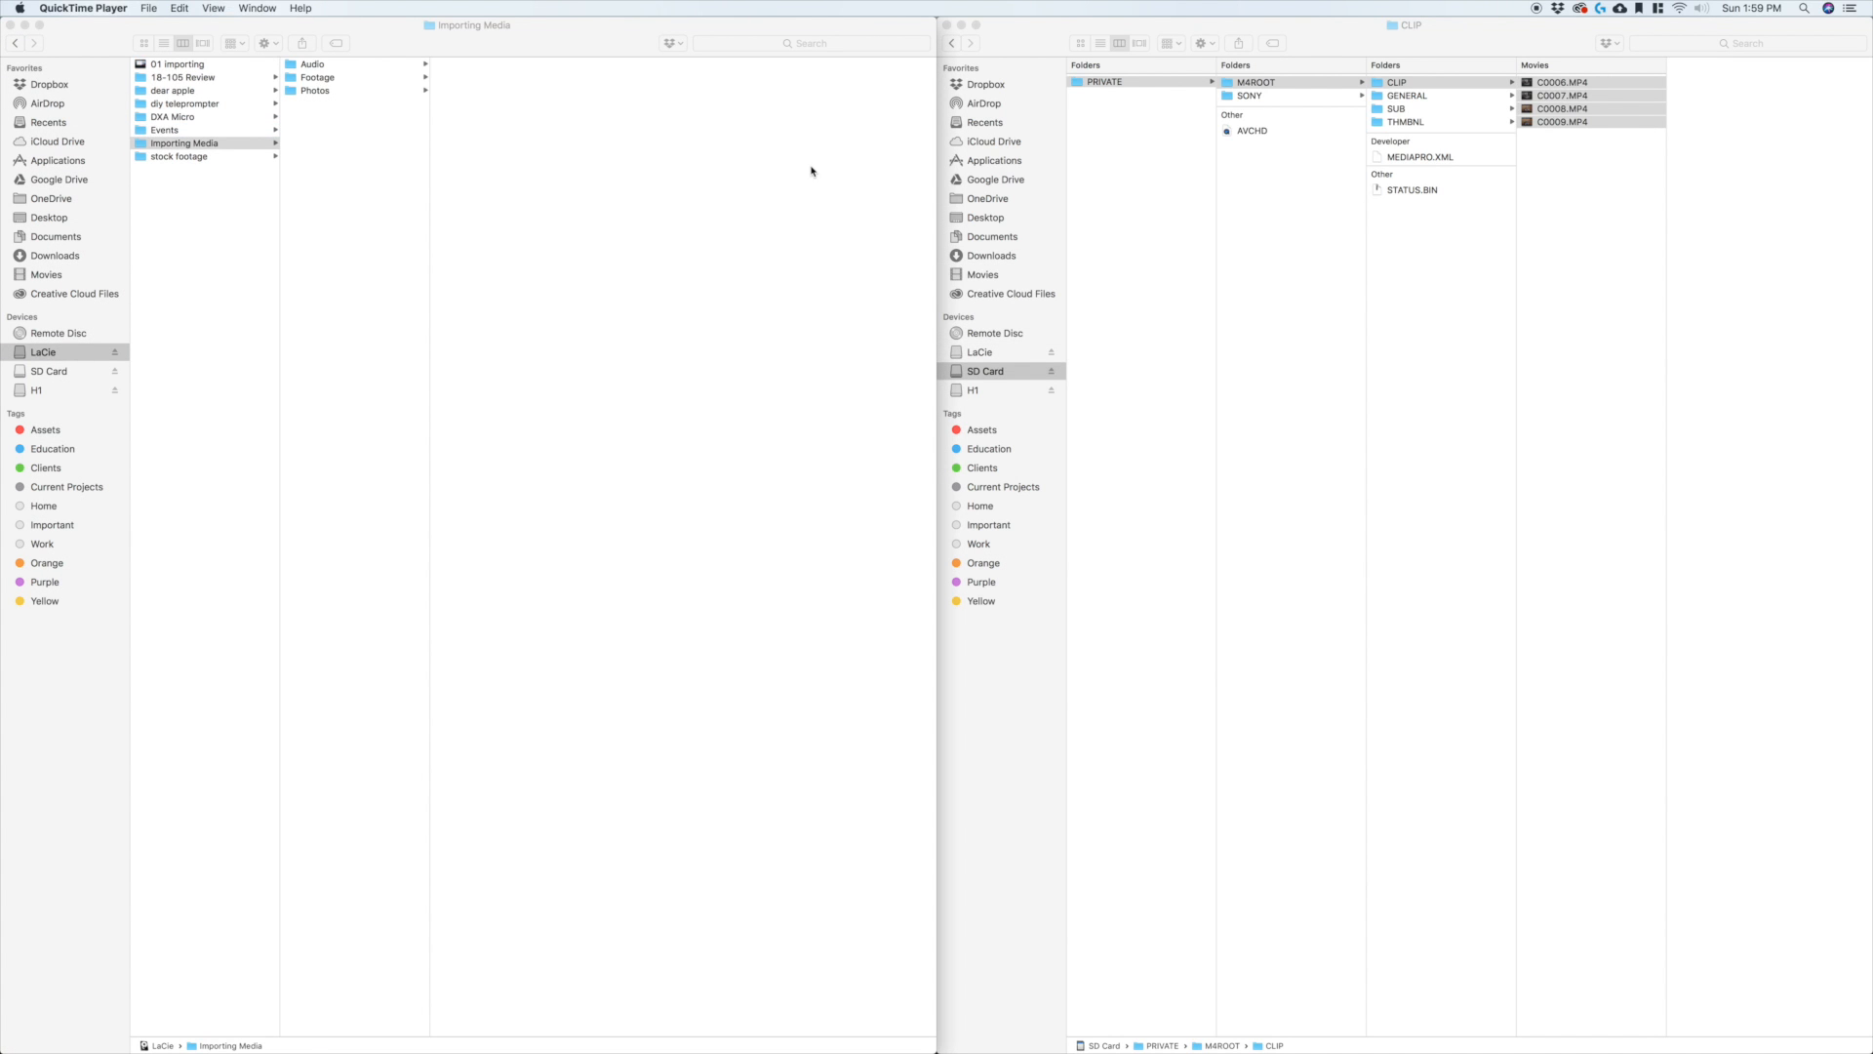
pyautogui.click(811, 172)
pyautogui.click(378, 84)
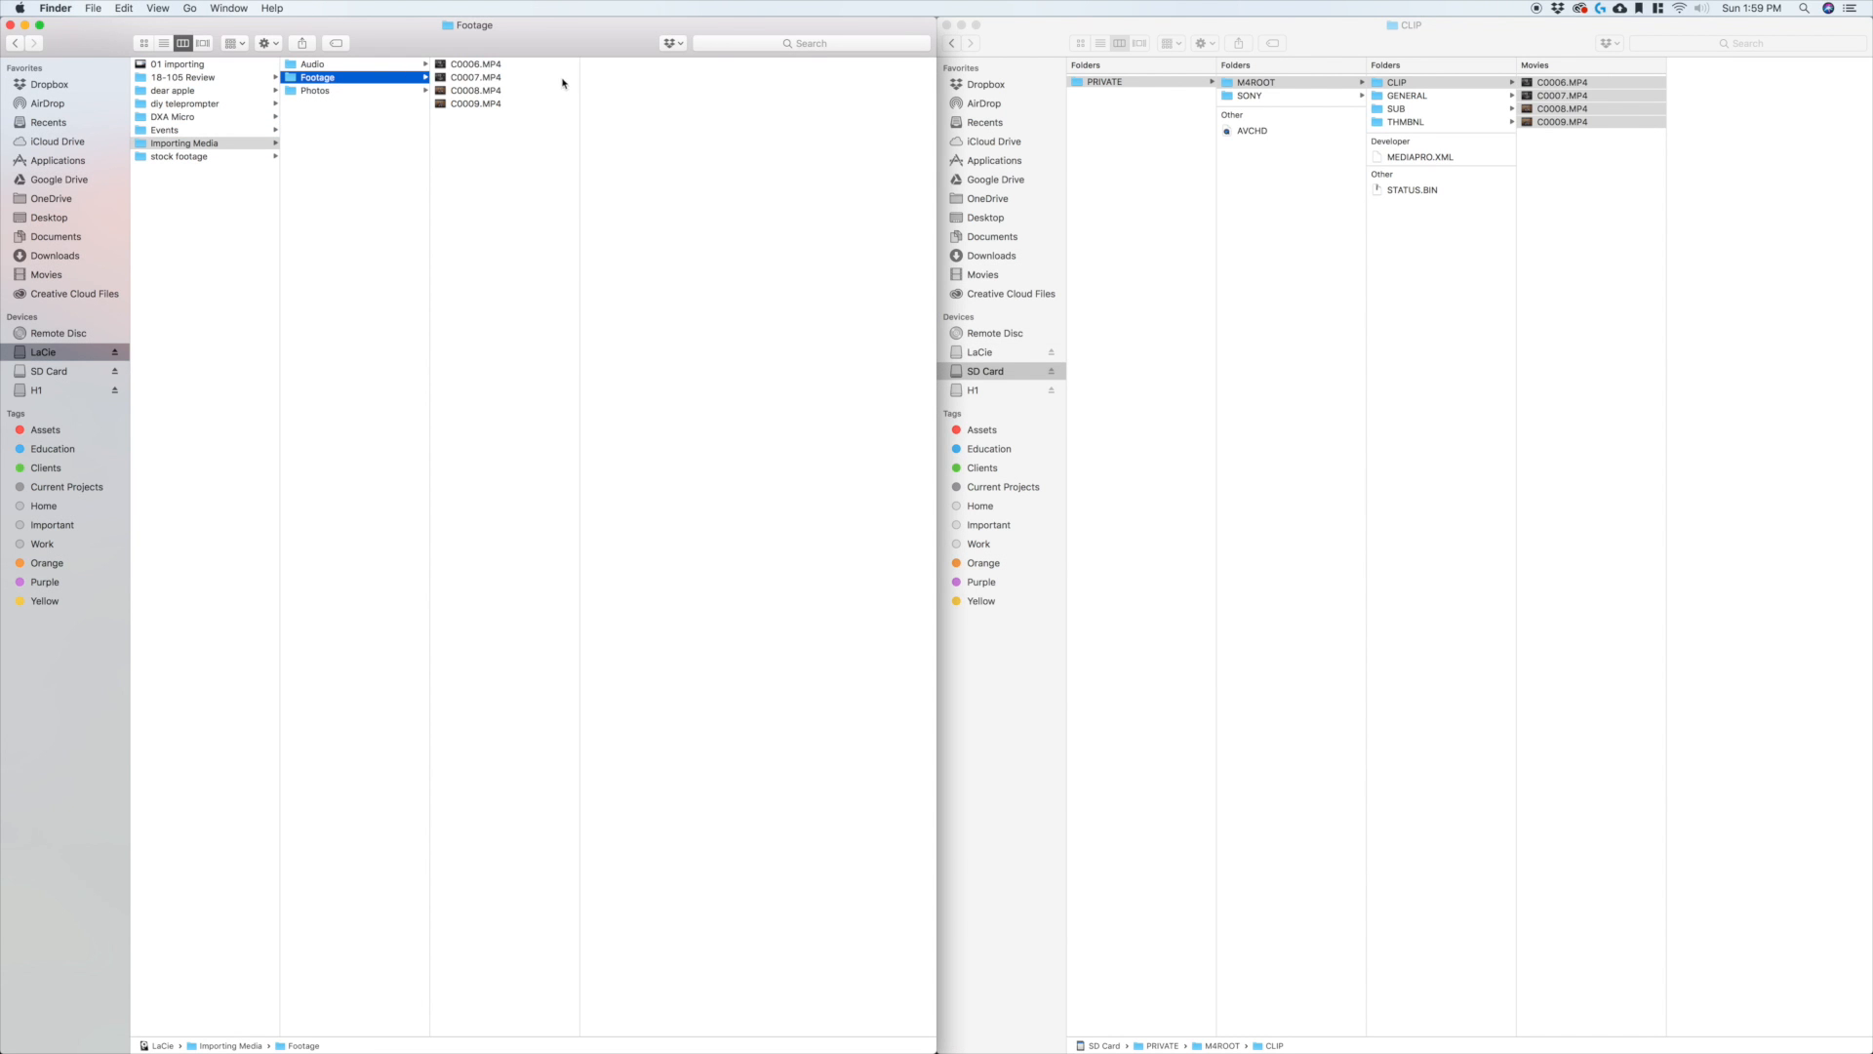
pyautogui.click(947, 24)
# Step: Open the H1 drive in its own window and browse to the STEREO > FOLDER01 folder
pyautogui.doubleClick(1849, 225)
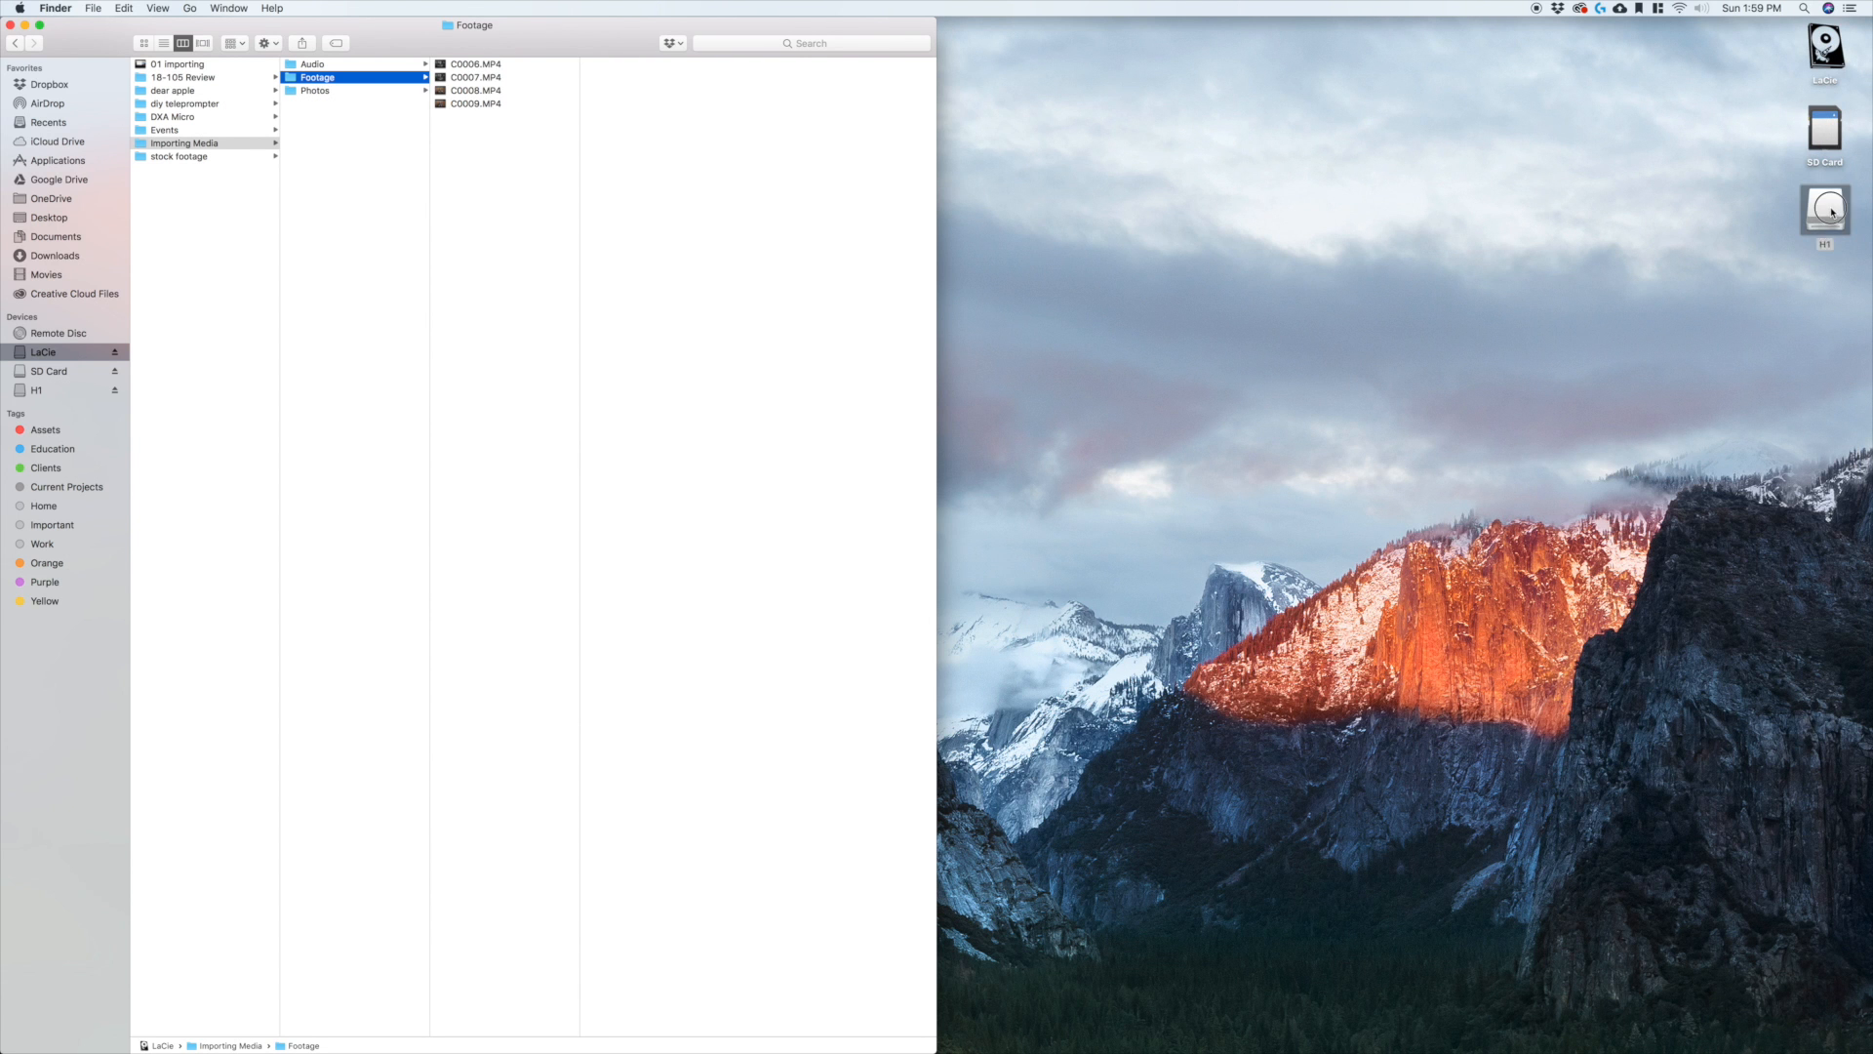
pyautogui.moveTo(346, 45); pyautogui.dragTo(1371, 65)
pyautogui.click(1298, 102)
pyautogui.click(1405, 100)
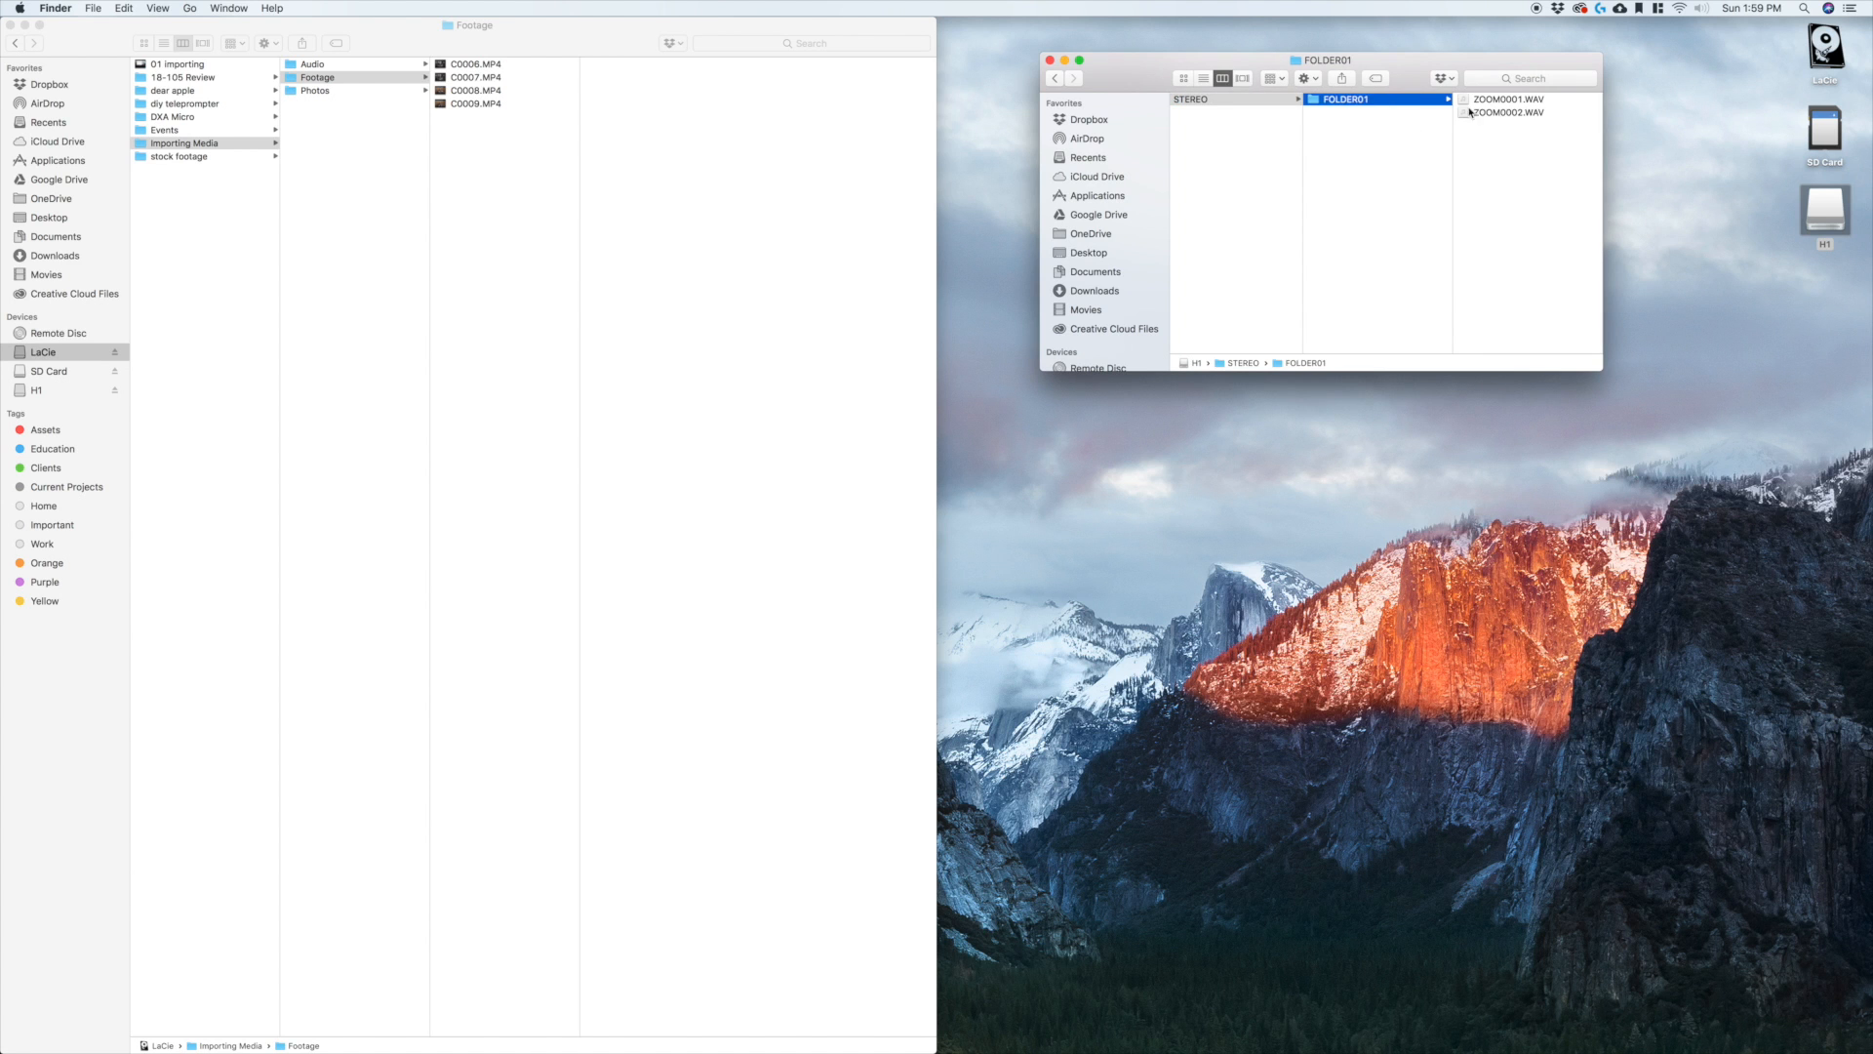
# Step: Copy ZOOM0001.WAV and ZOOM0002.WAV from the H1 drive into the Audio folder and close the H1 window
pyautogui.moveTo(1488, 125); pyautogui.dragTo(318, 68)
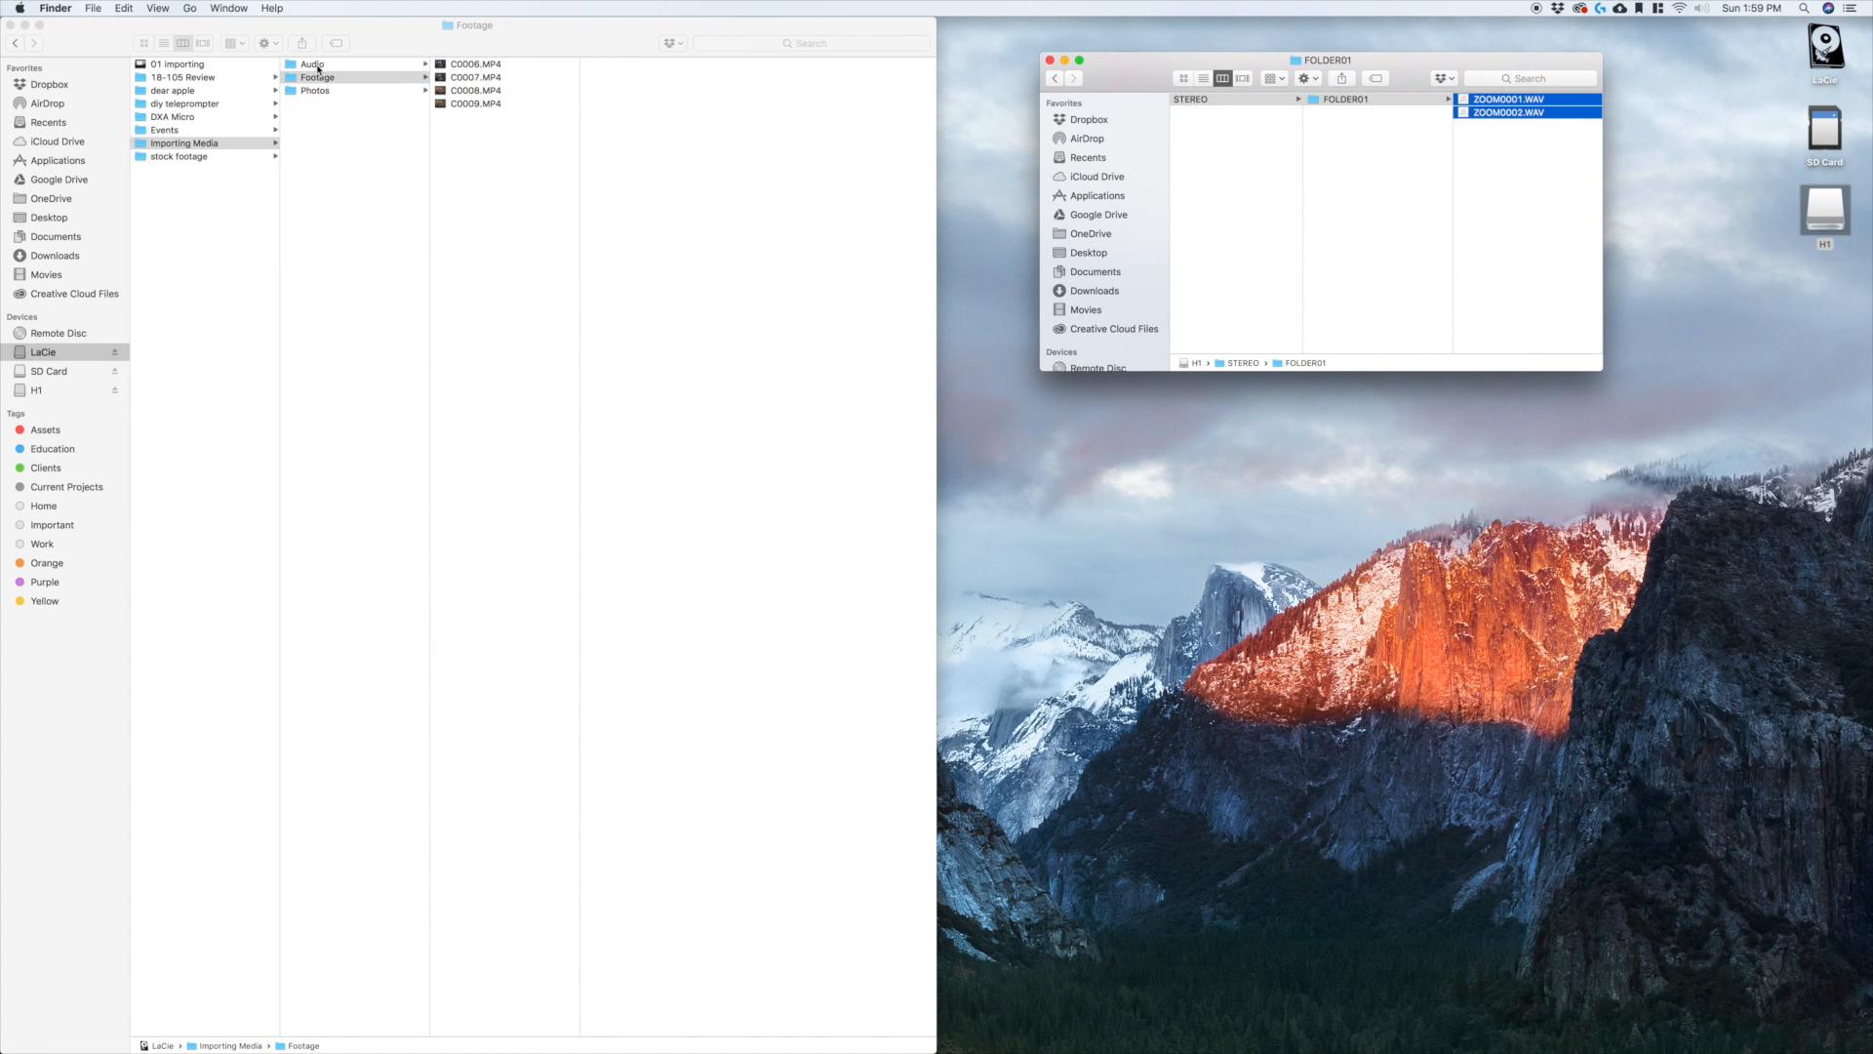
pyautogui.click(326, 68)
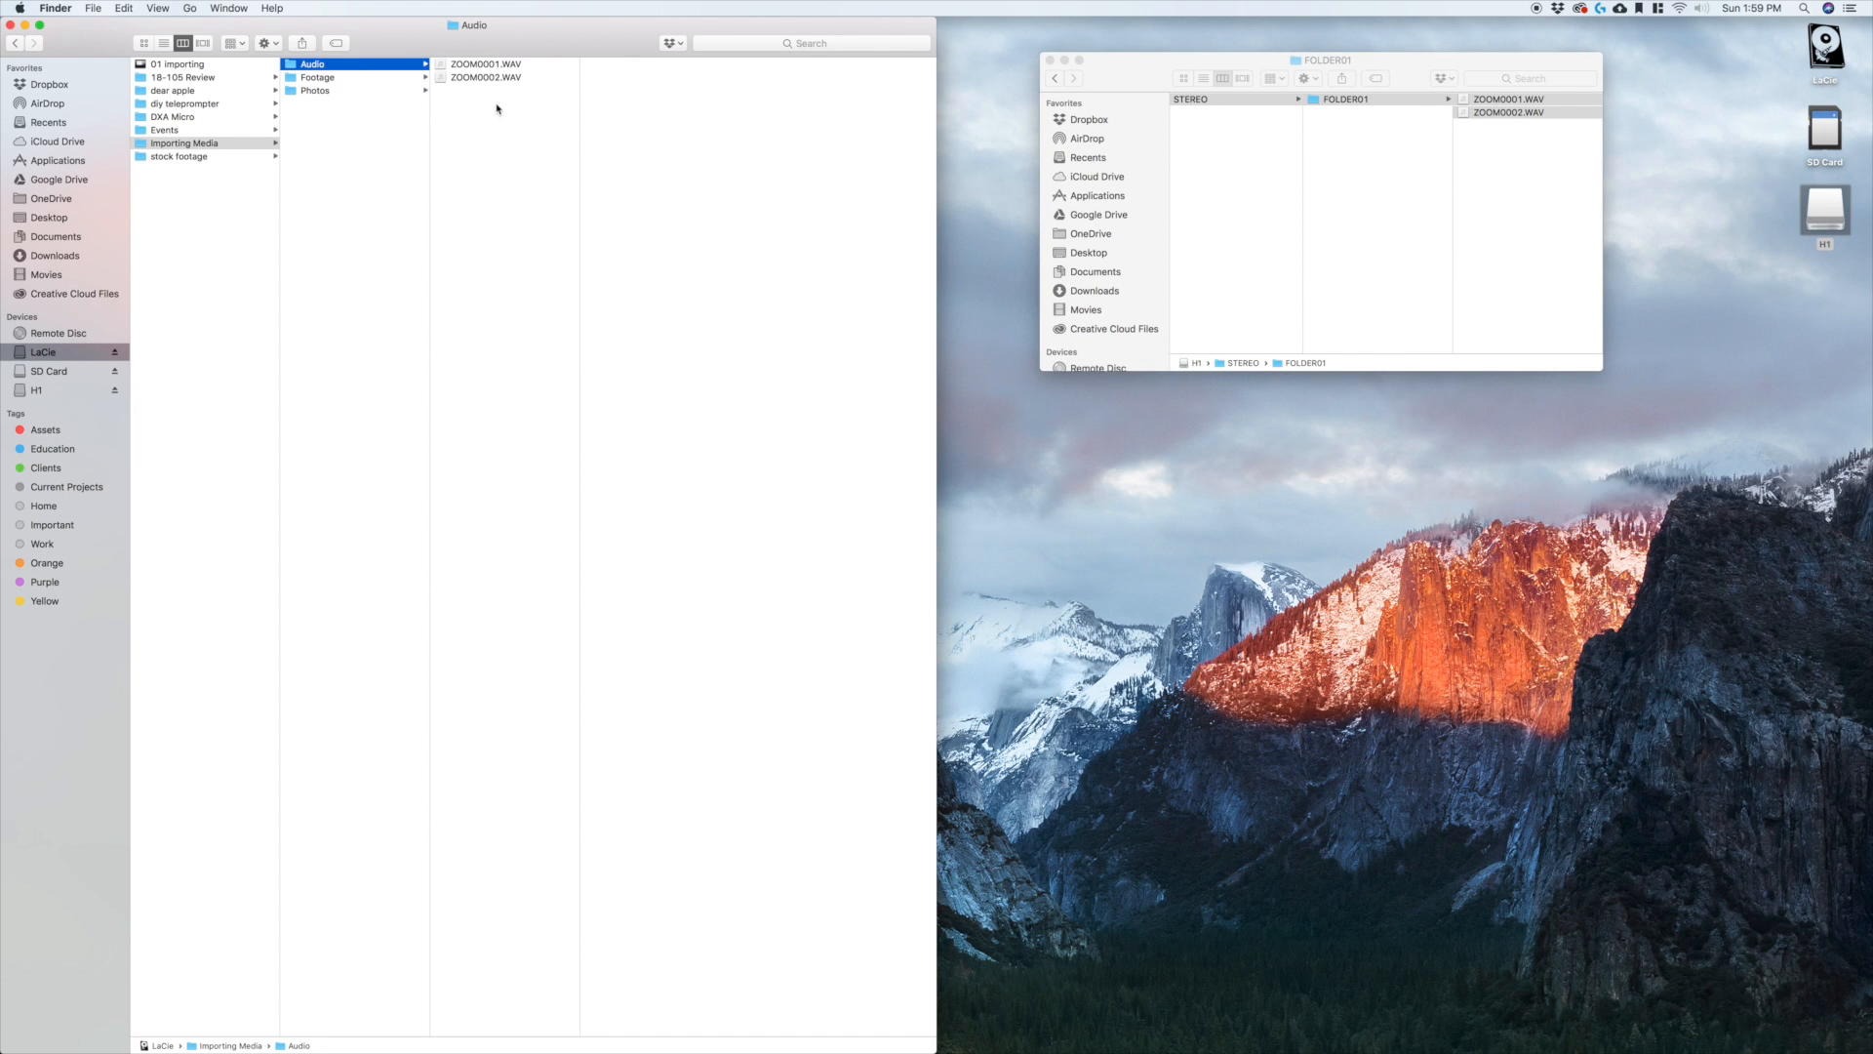
pyautogui.click(349, 78)
pyautogui.click(385, 64)
pyautogui.click(1050, 61)
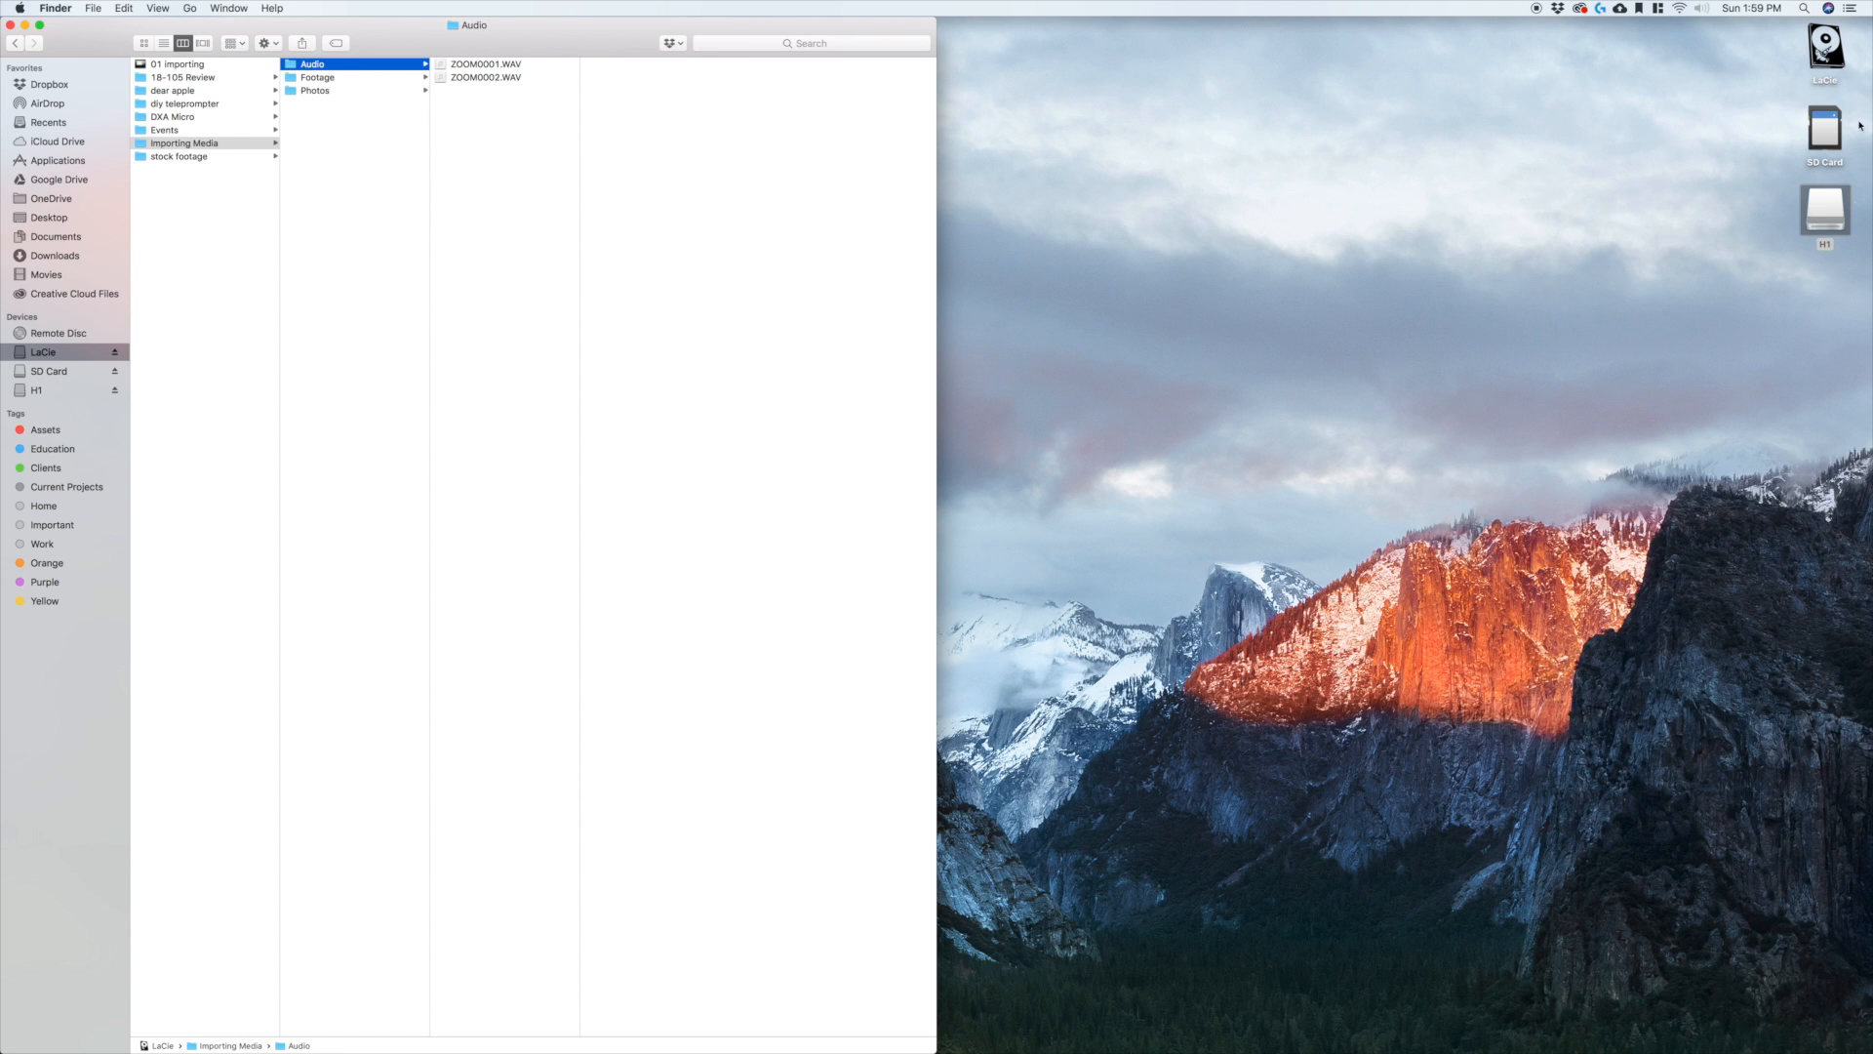
# Step: Eject the SD Card and the H1 drive
pyautogui.rightClick(1839, 139)
pyautogui.click(1721, 166)
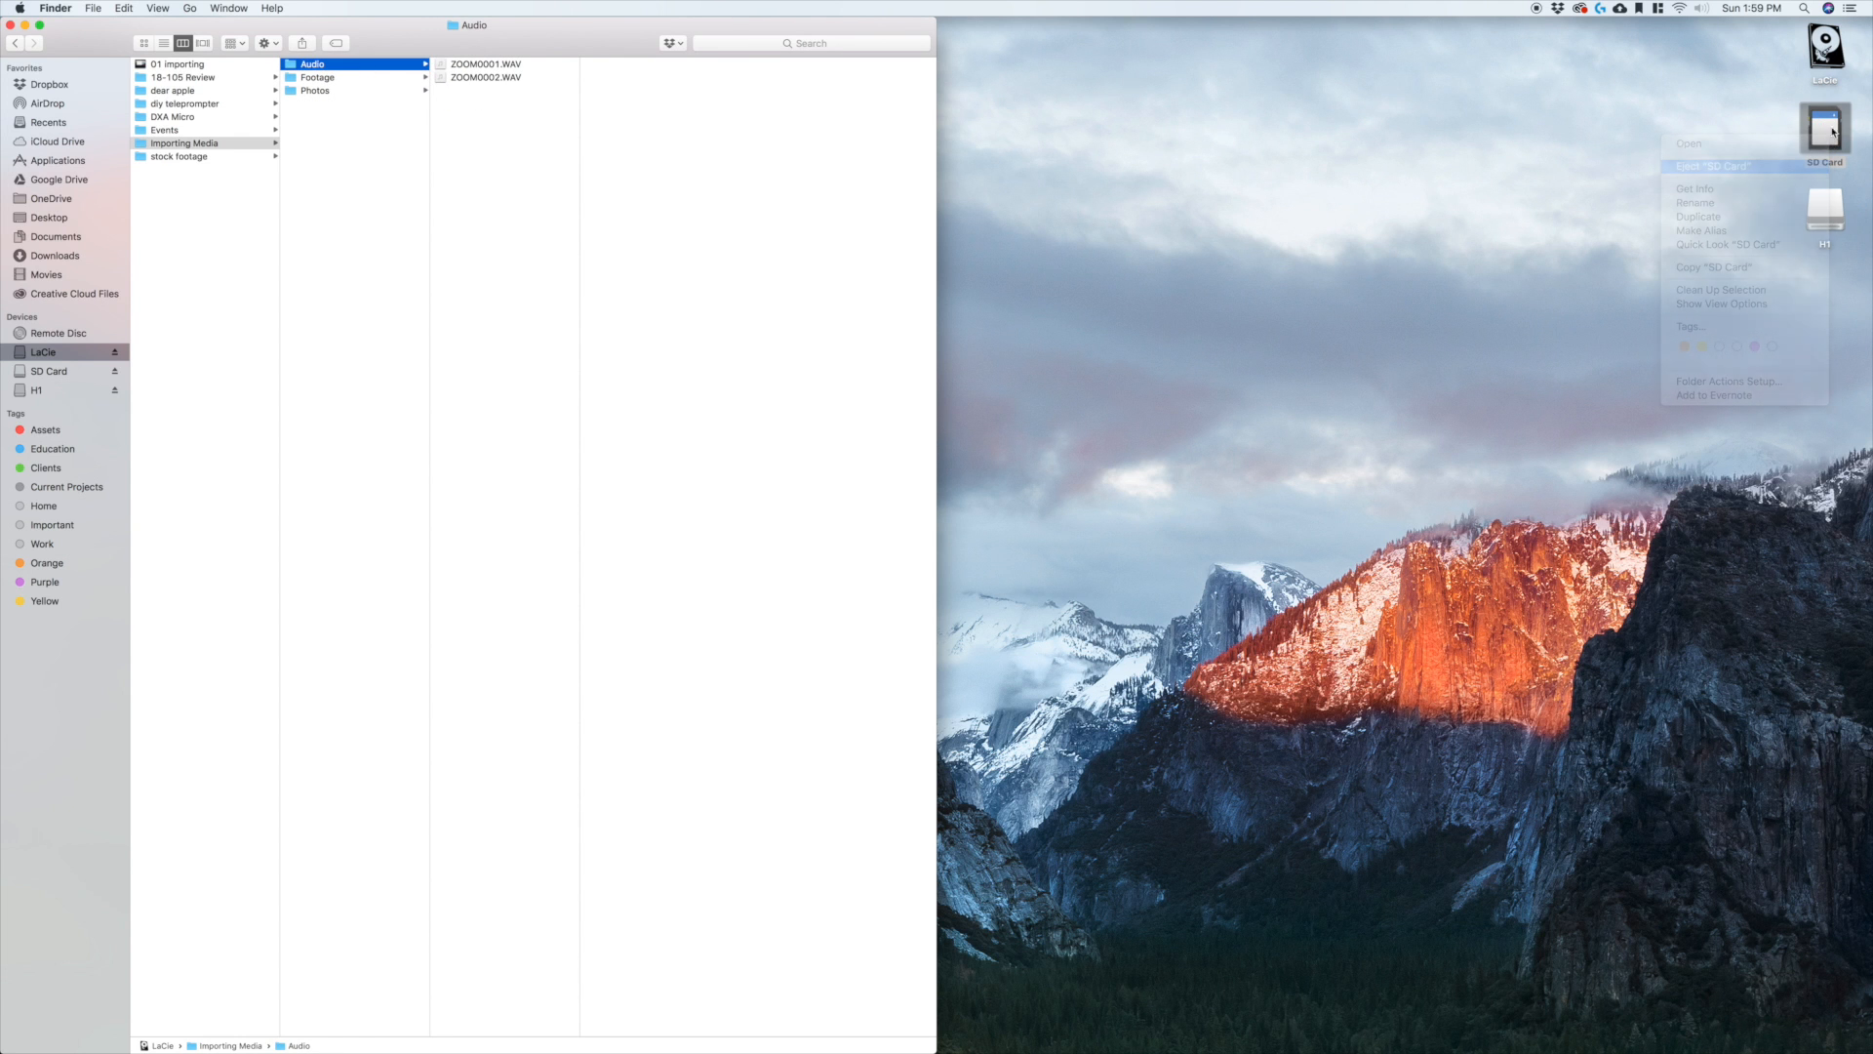
pyautogui.rightClick(1824, 208)
pyautogui.click(1784, 241)
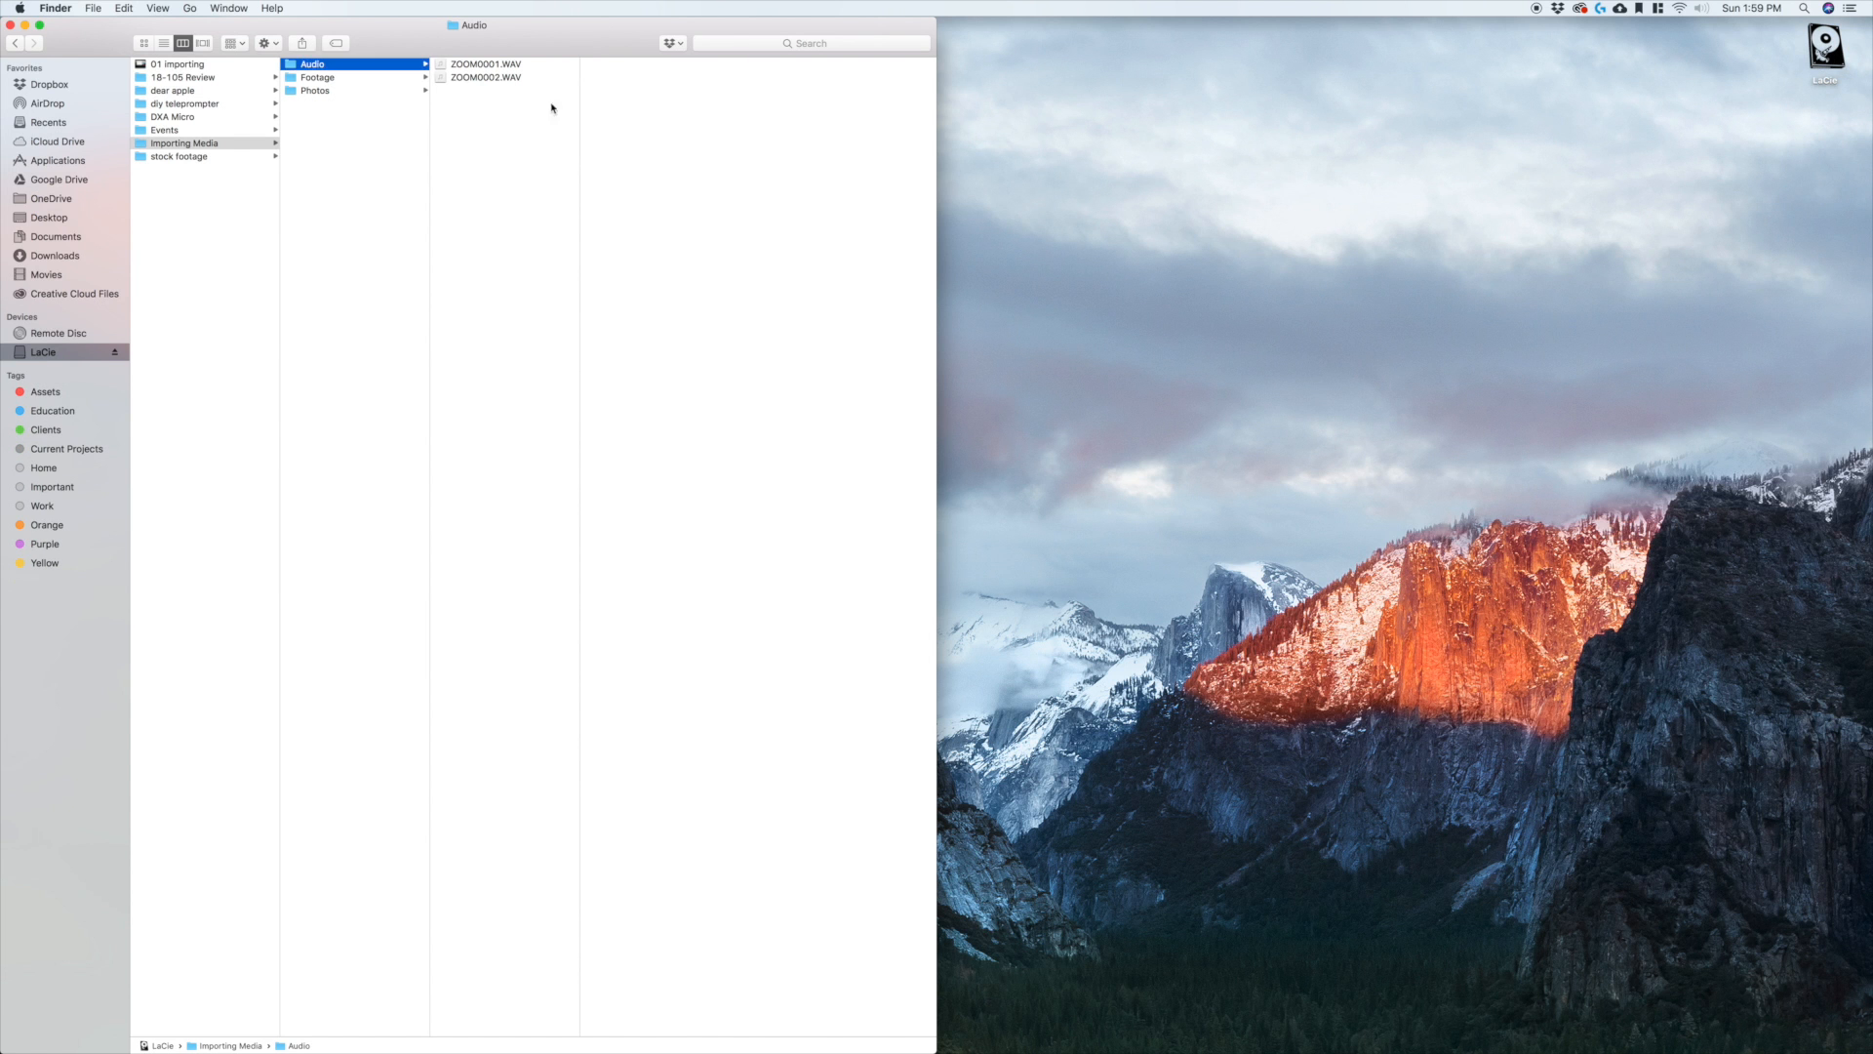
# Step: Restore the LaCie window to a smaller size and check the contents of the Footage and Photos folders
pyautogui.doubleClick(474, 45)
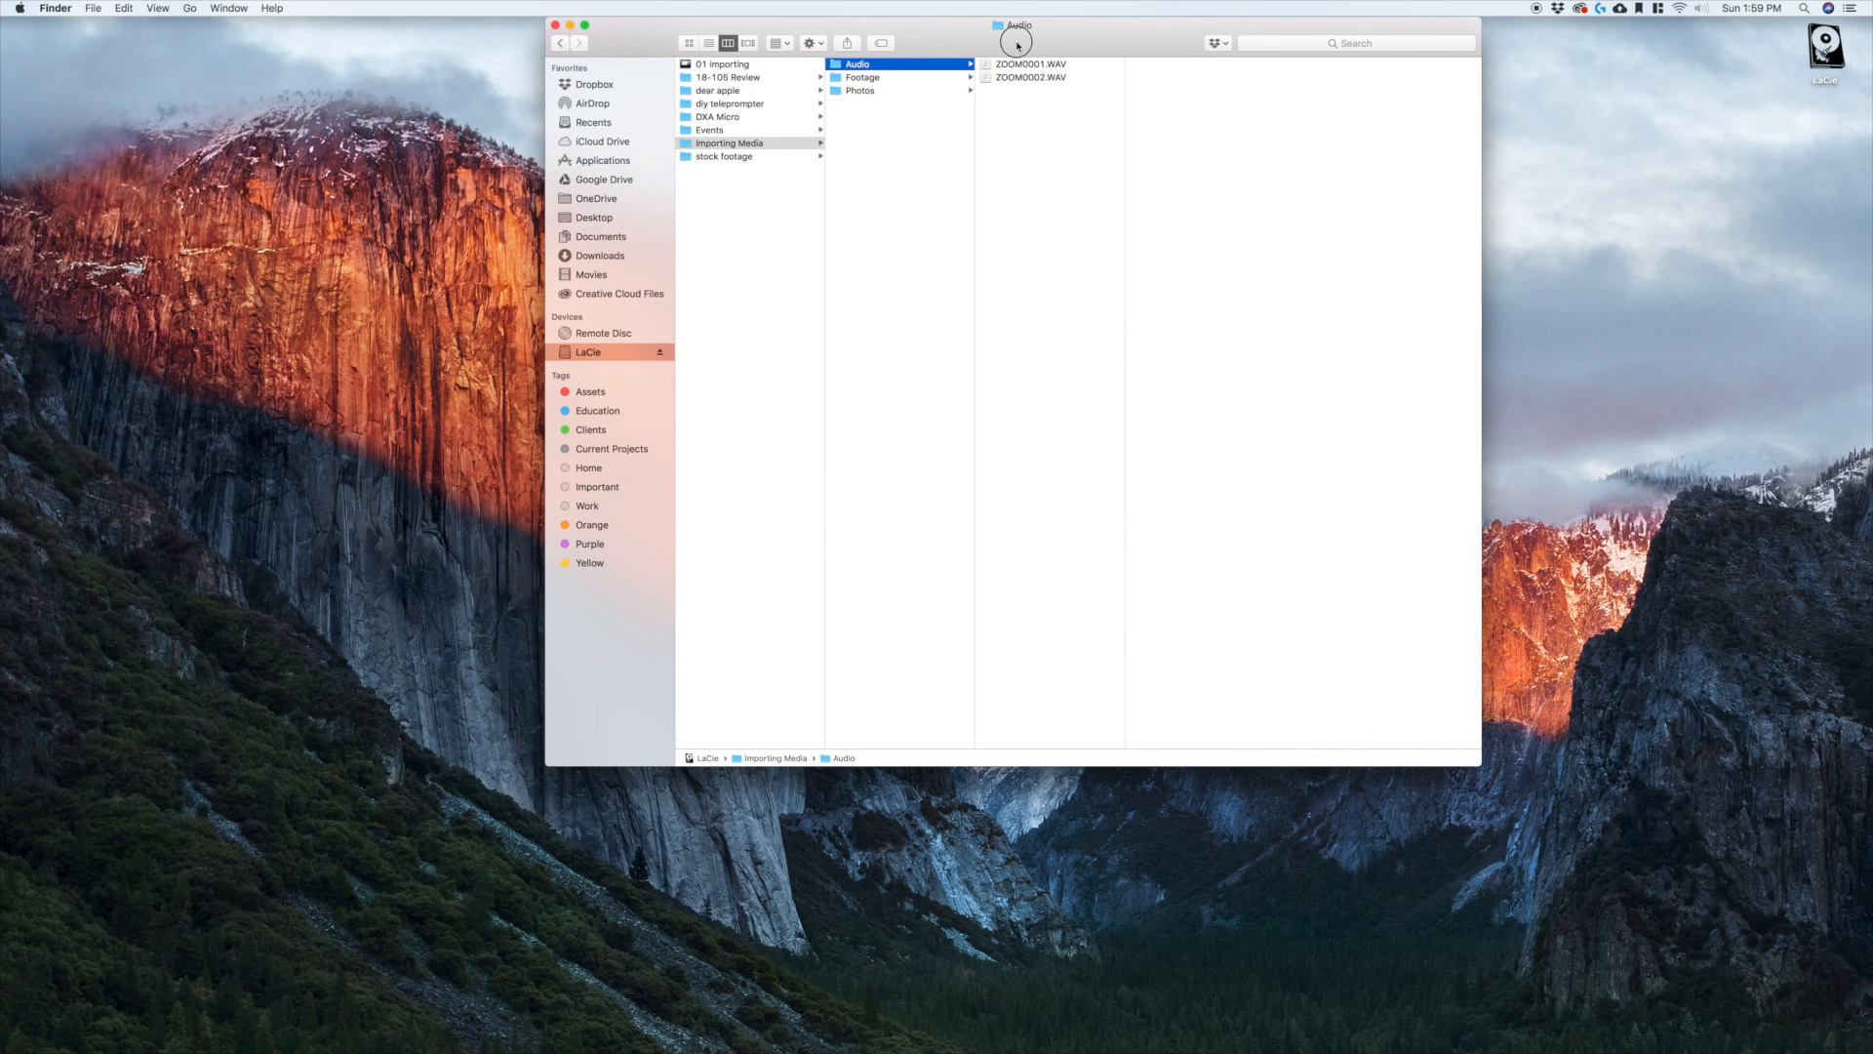
pyautogui.click(874, 78)
pyautogui.click(878, 91)
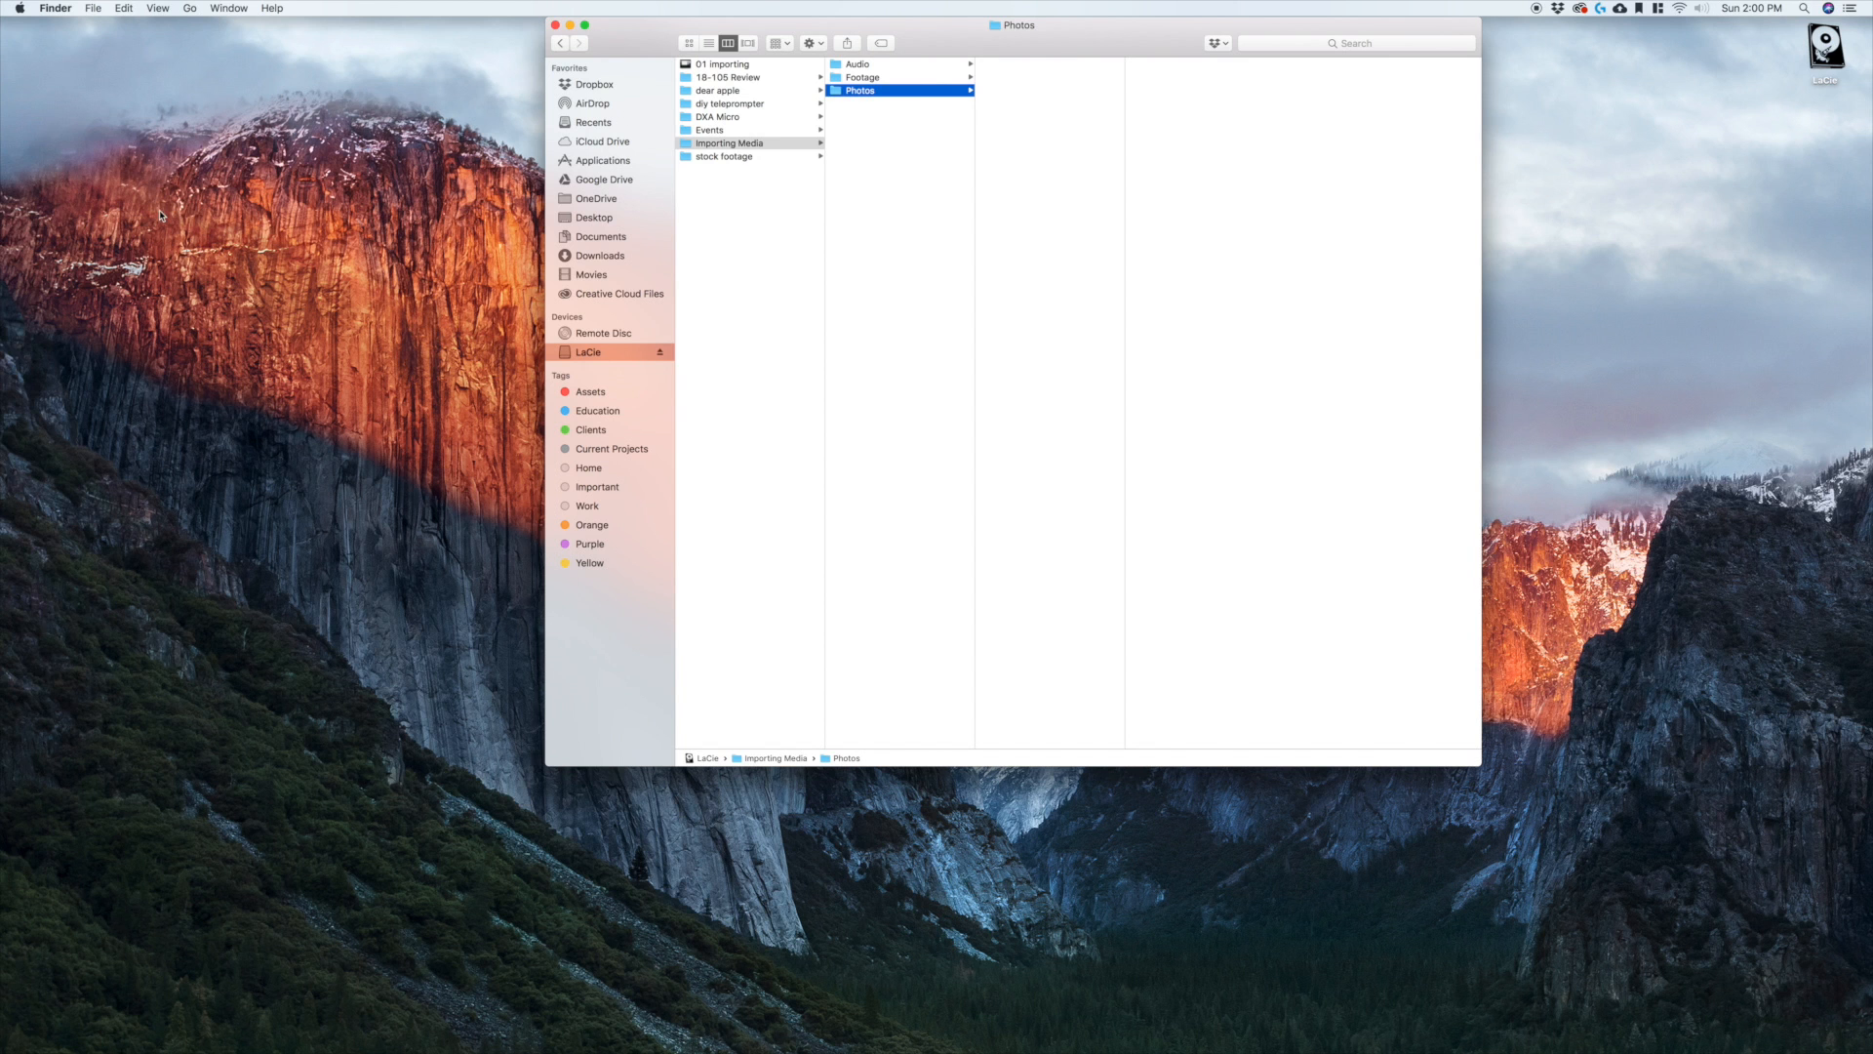
# Step: Switch to Final Cut Pro and close the Untitled library
pyautogui.moveTo(4, 219)
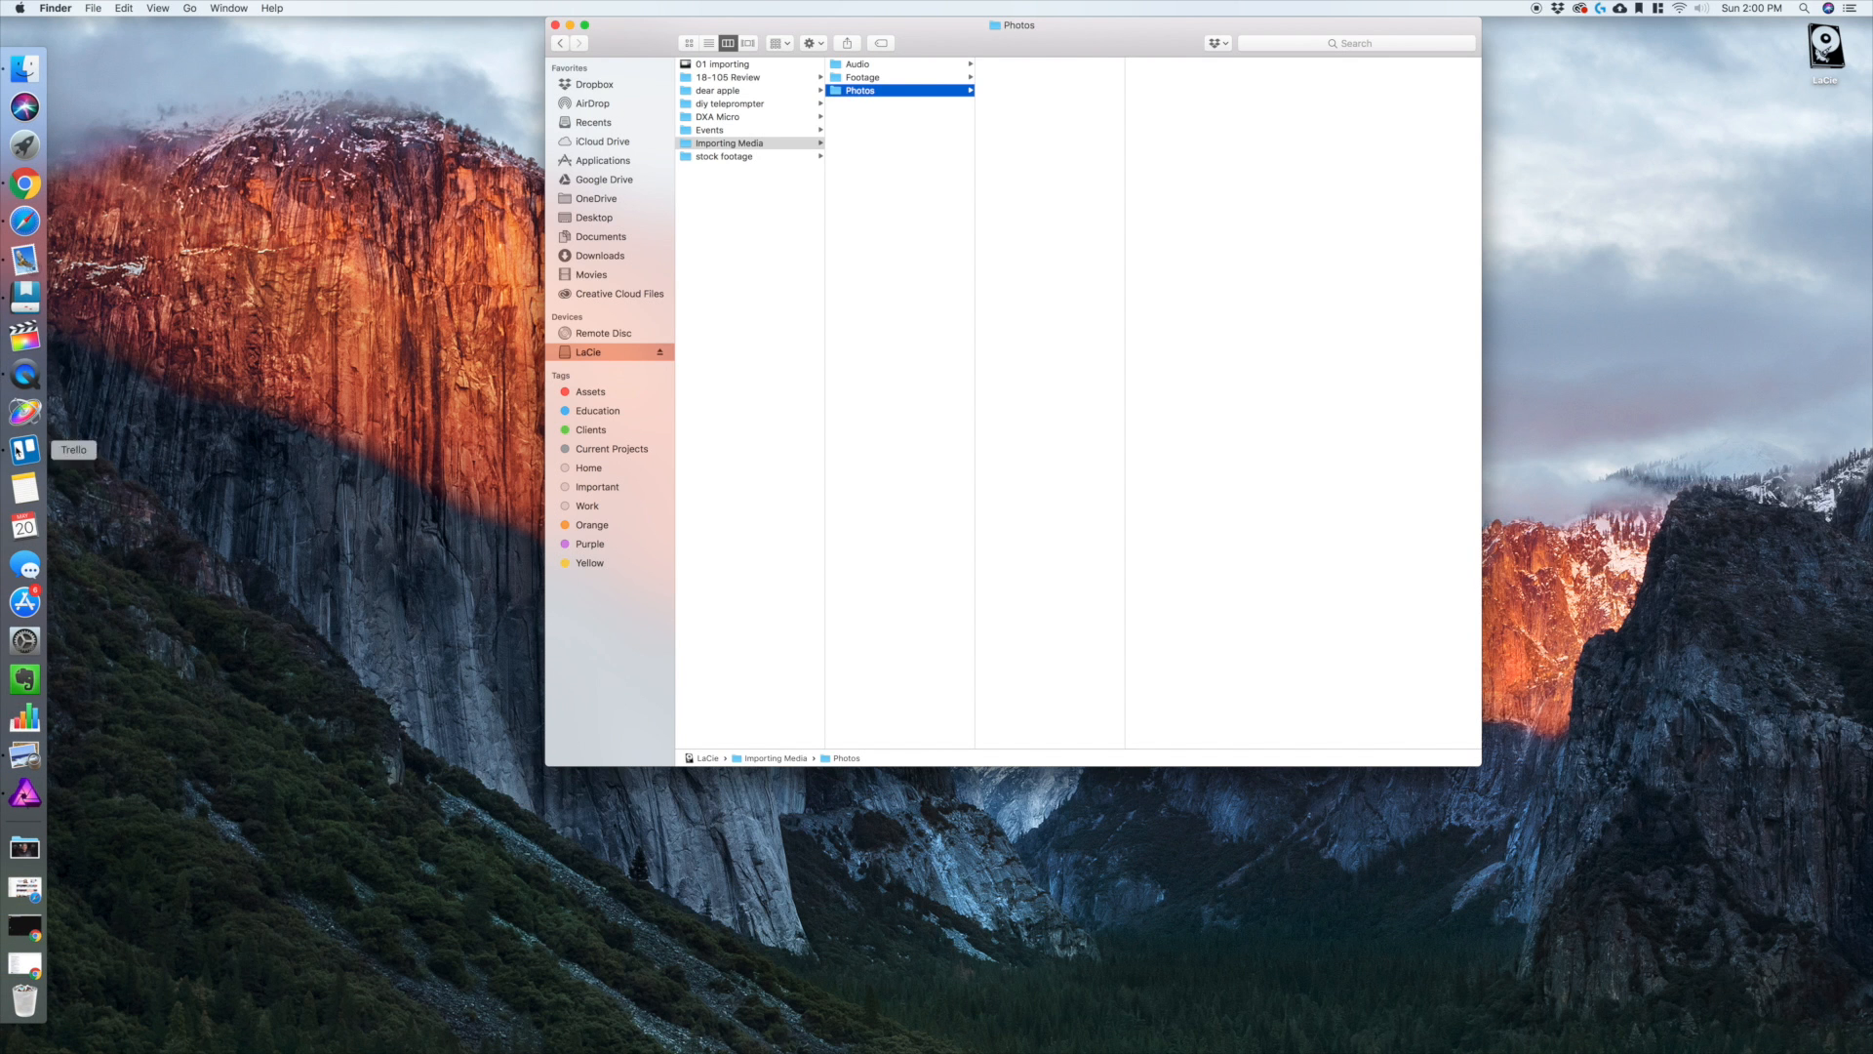
pyautogui.click(21, 337)
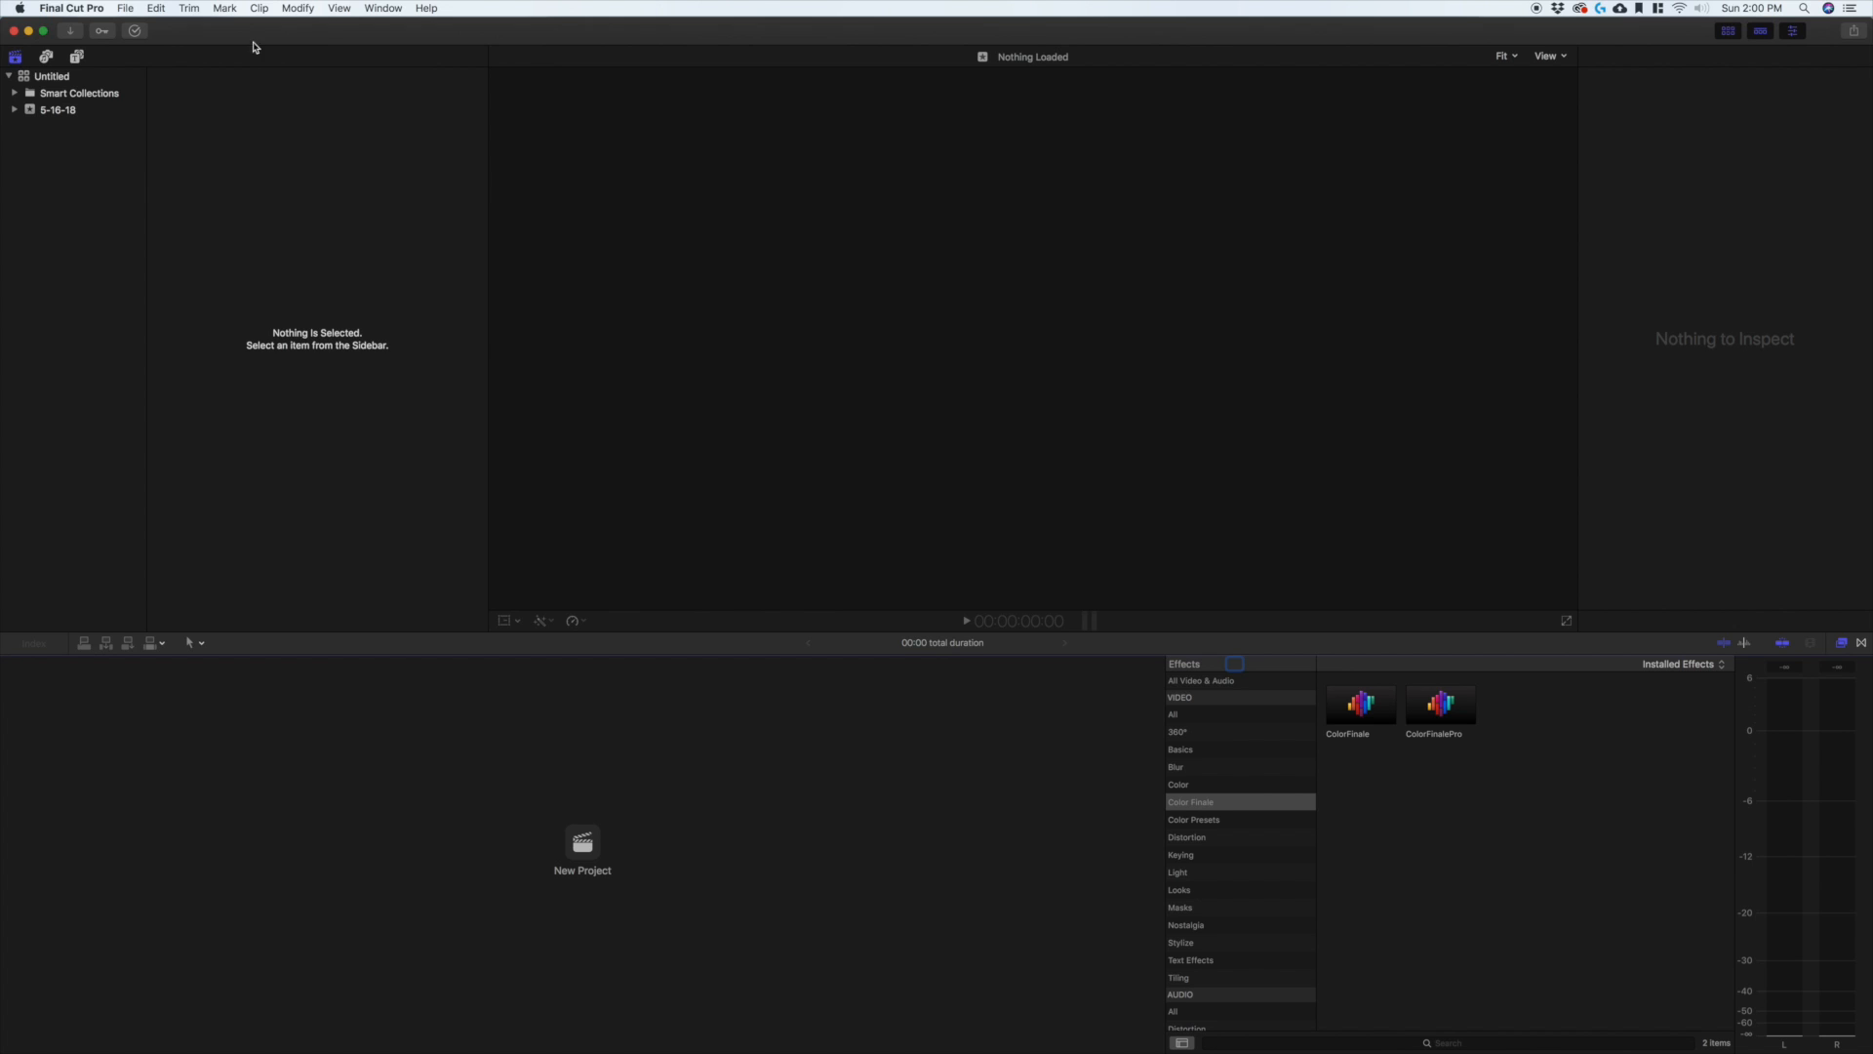
pyautogui.click(76, 78)
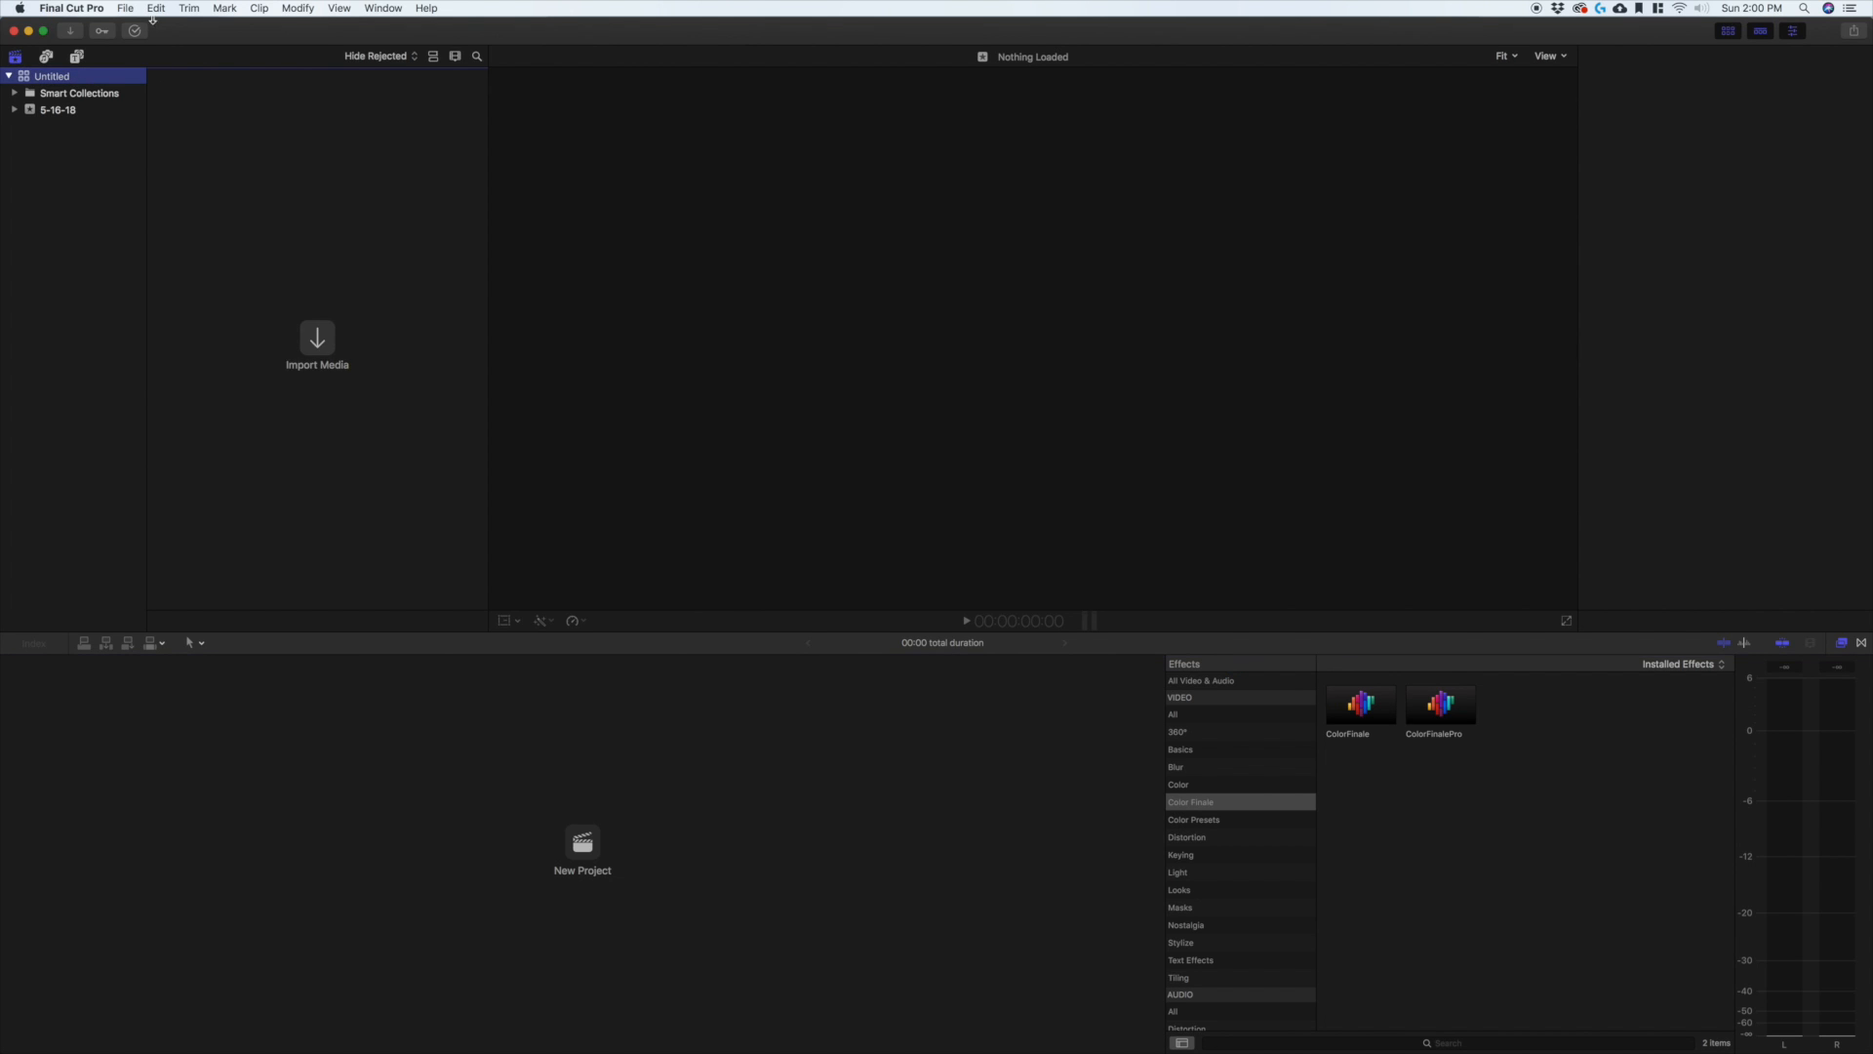
pyautogui.click(120, 14)
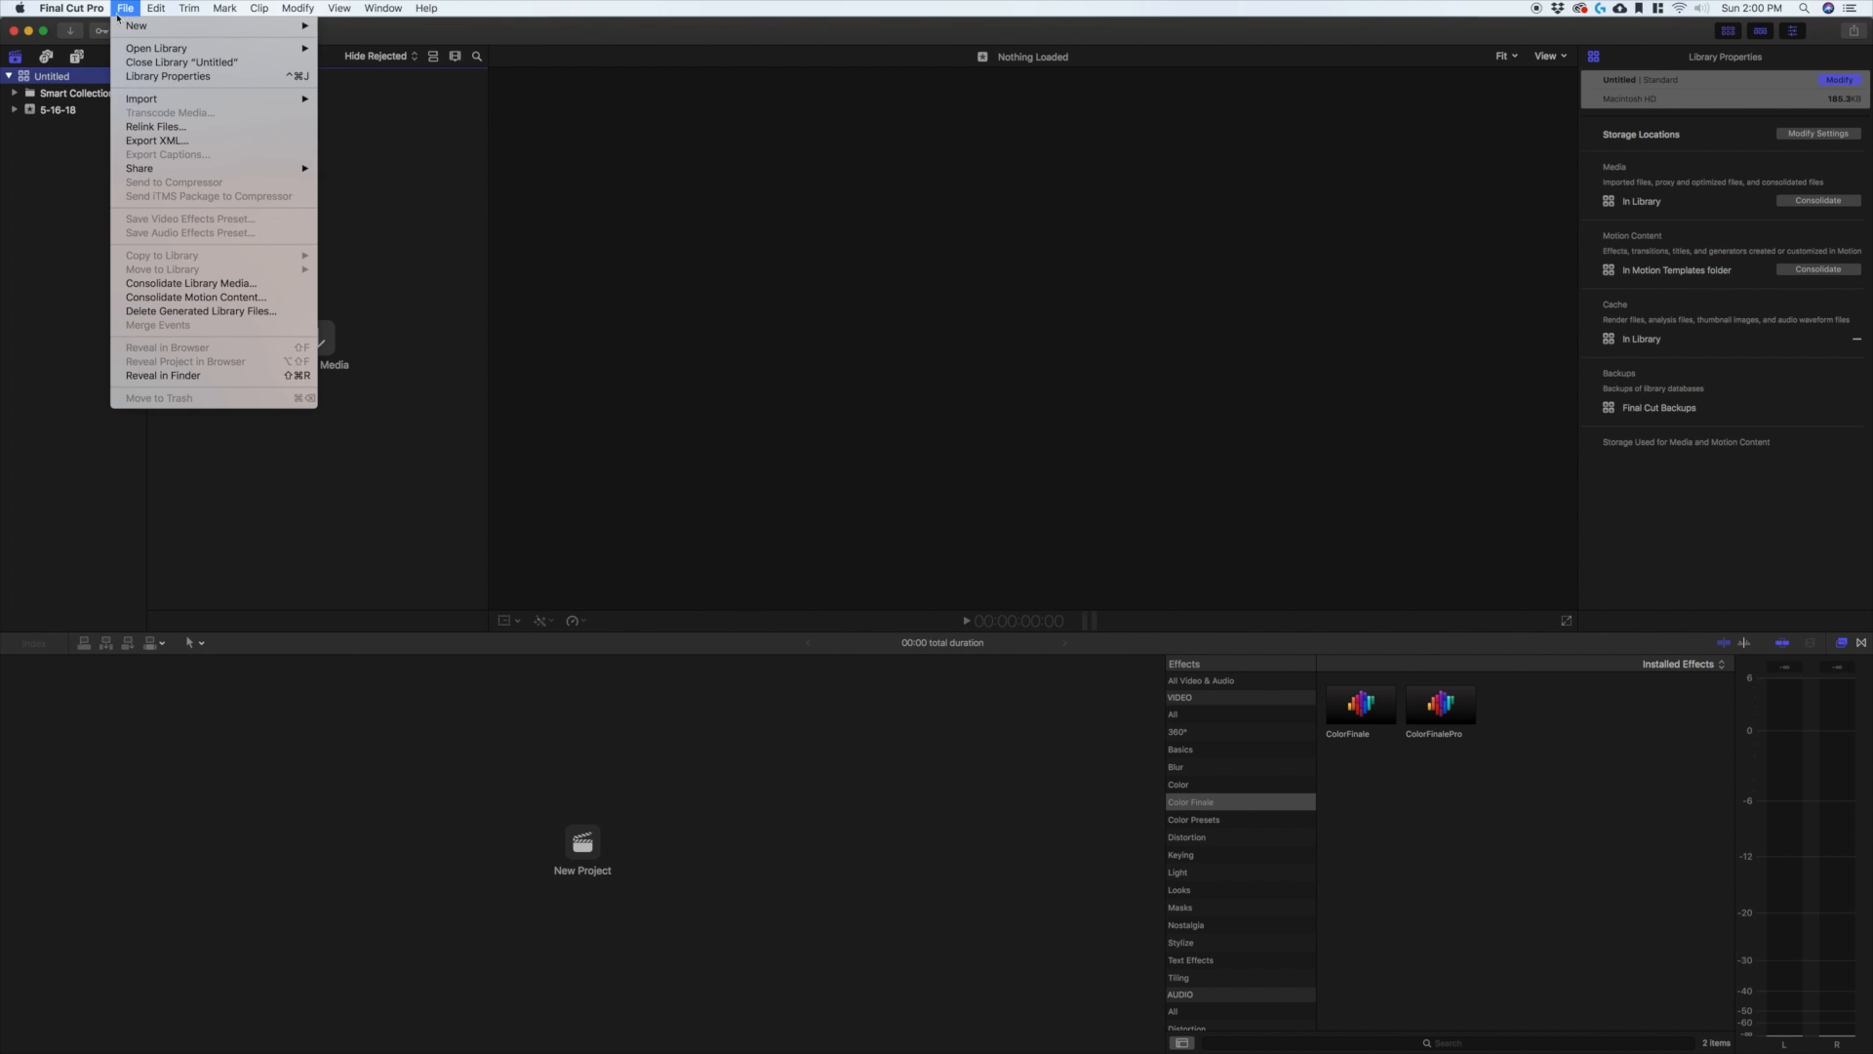
pyautogui.click(182, 64)
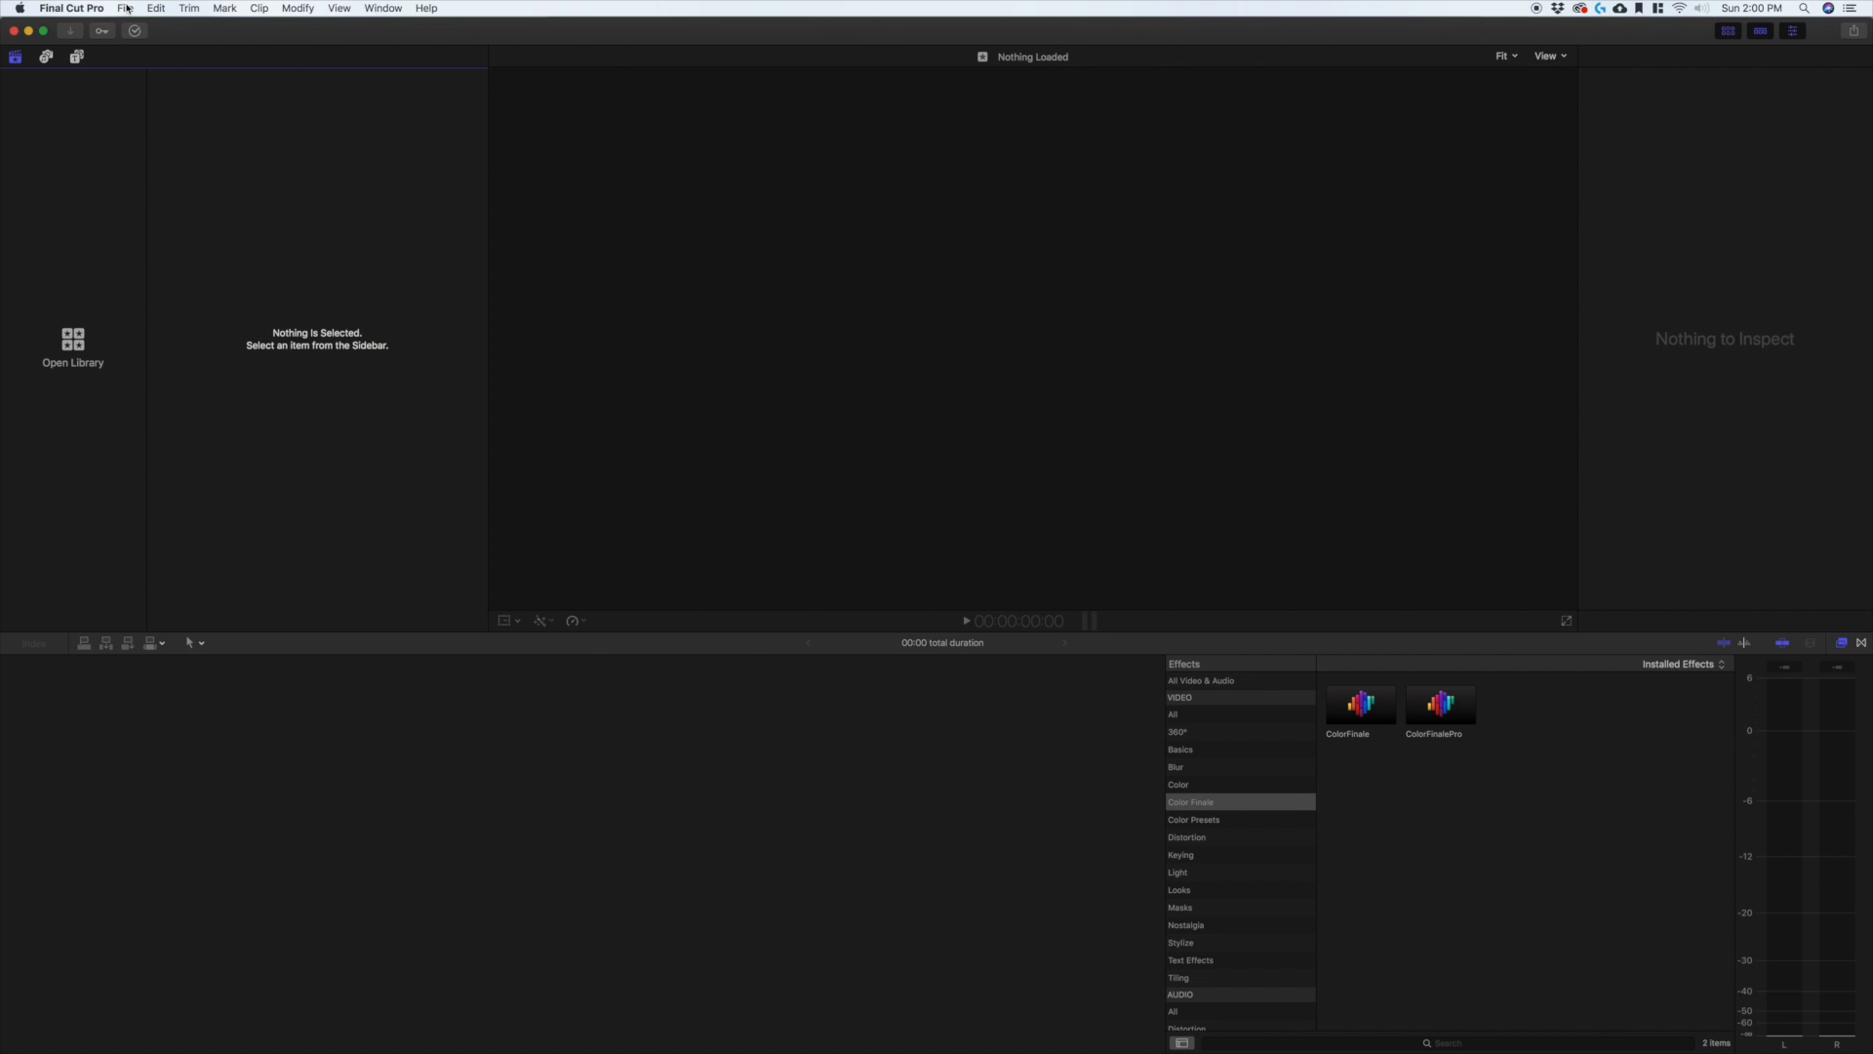
# Step: Create a new library named "Importing Media" and save it on the LaCie drive
pyautogui.click(126, 9)
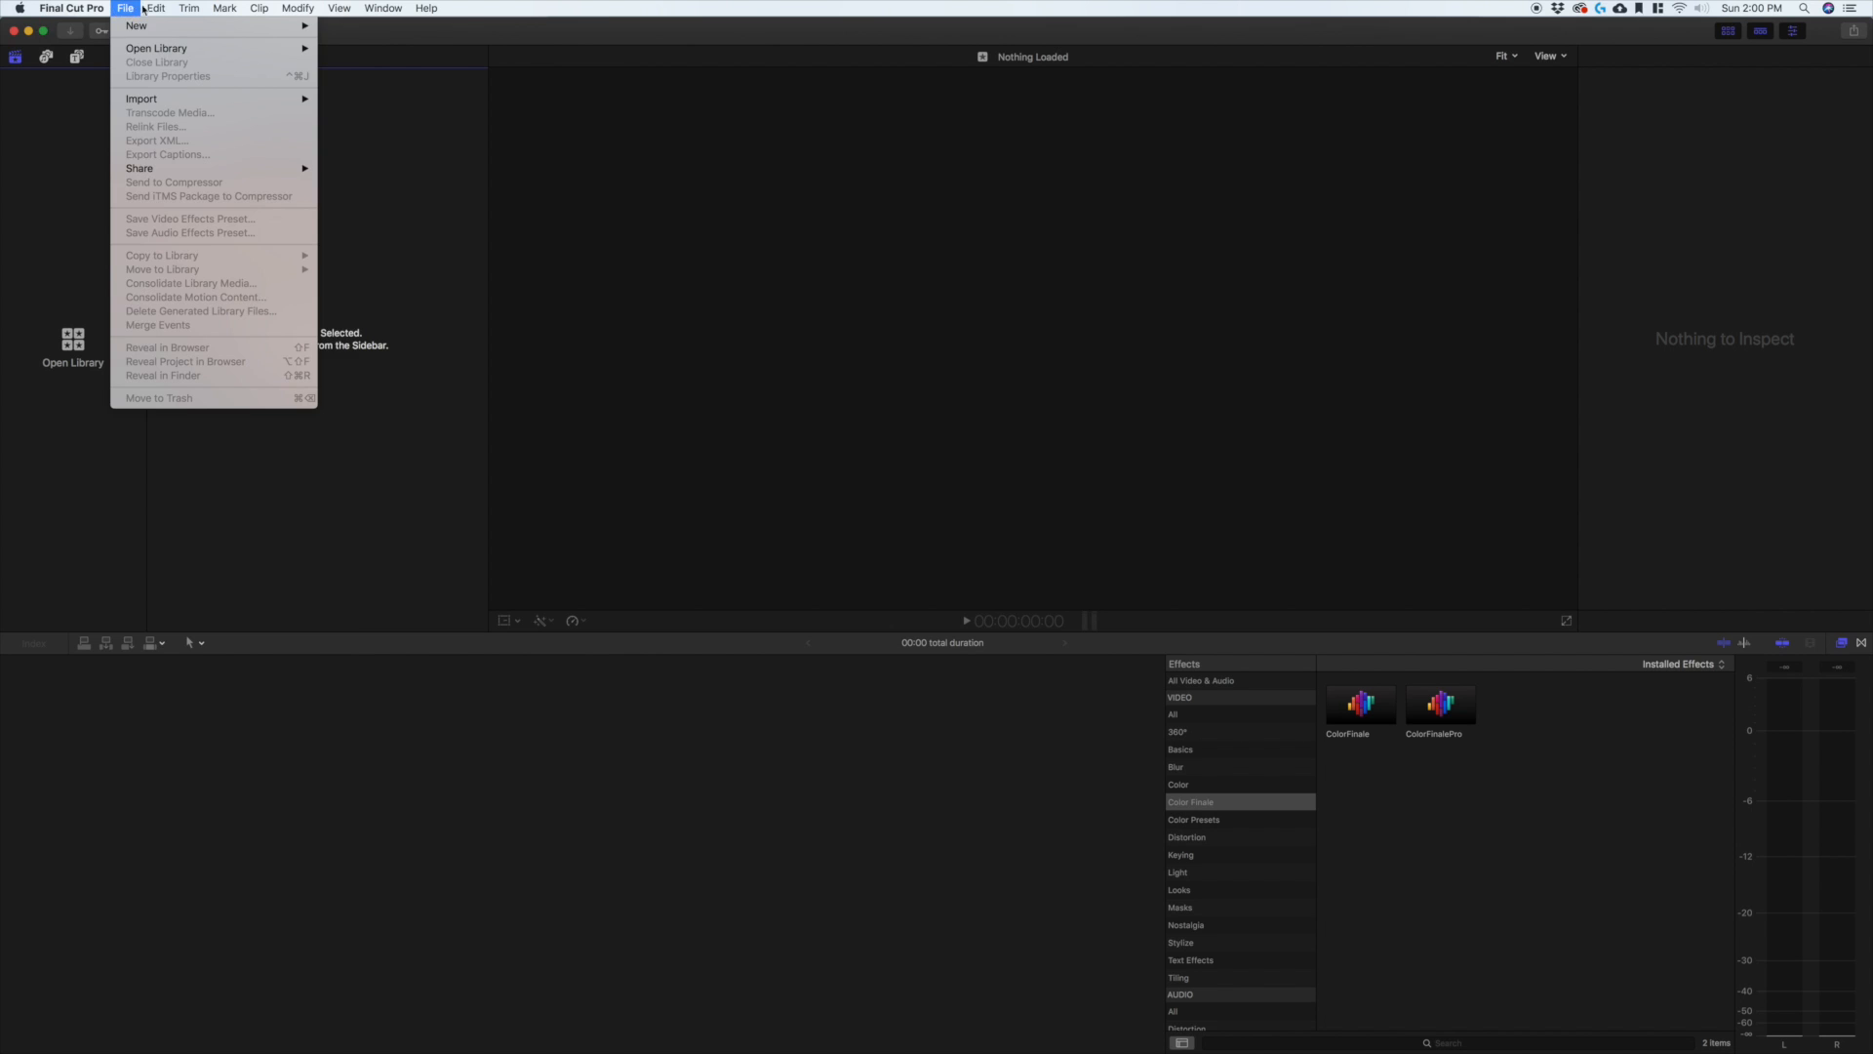
pyautogui.moveTo(144, 29)
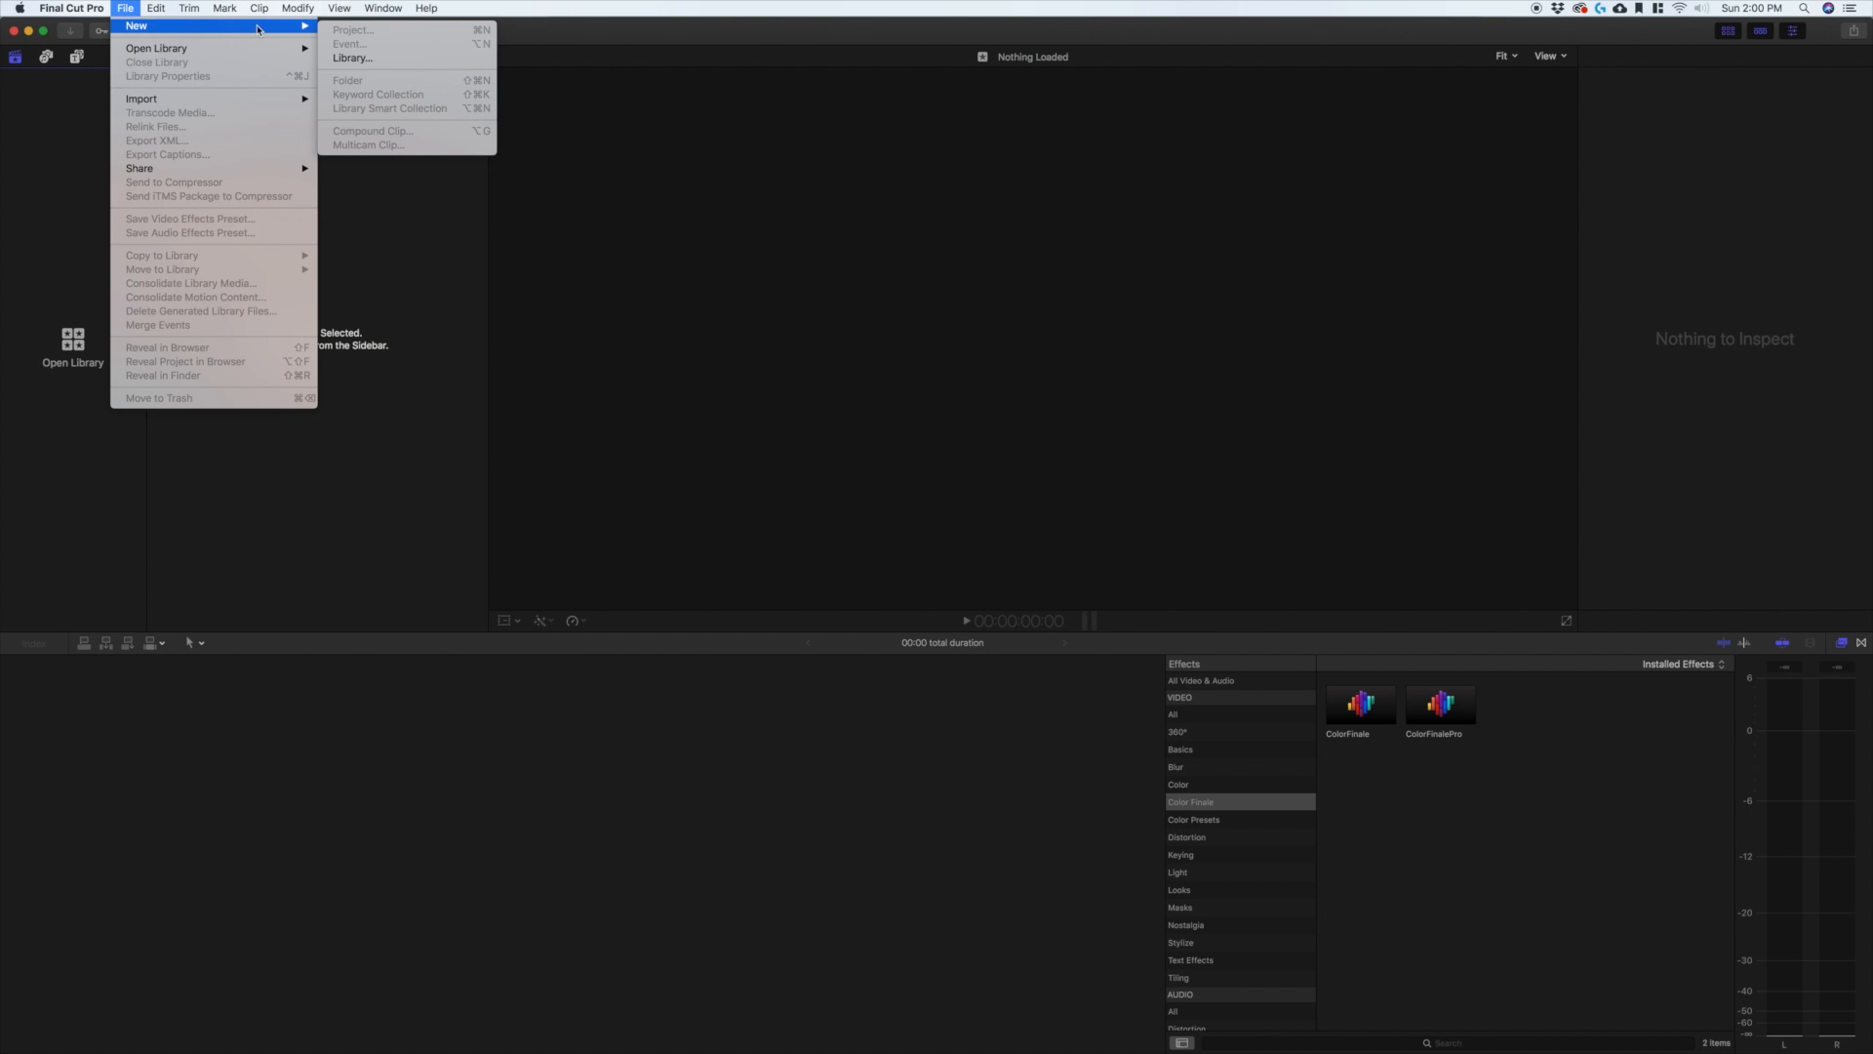
pyautogui.click(356, 58)
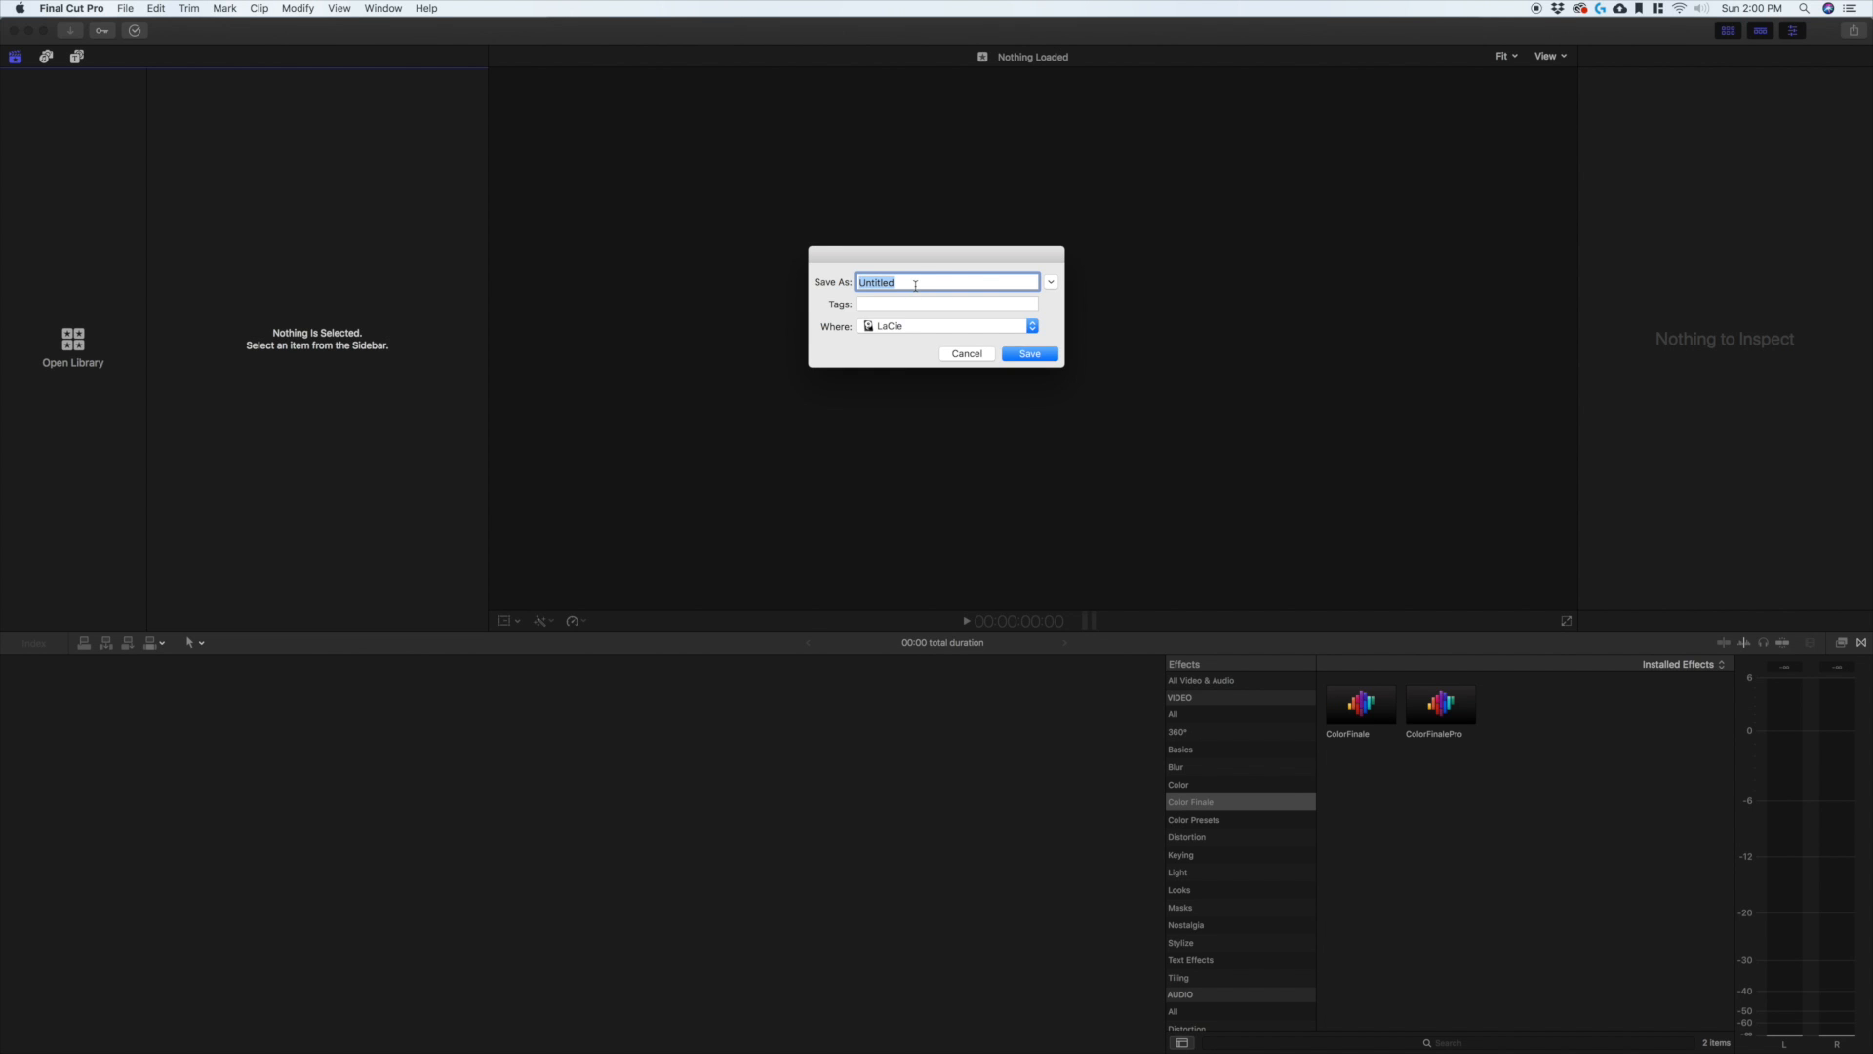
pyautogui.press('BackSpace')
pyautogui.write('Importing Media')
pyautogui.click(1045, 360)
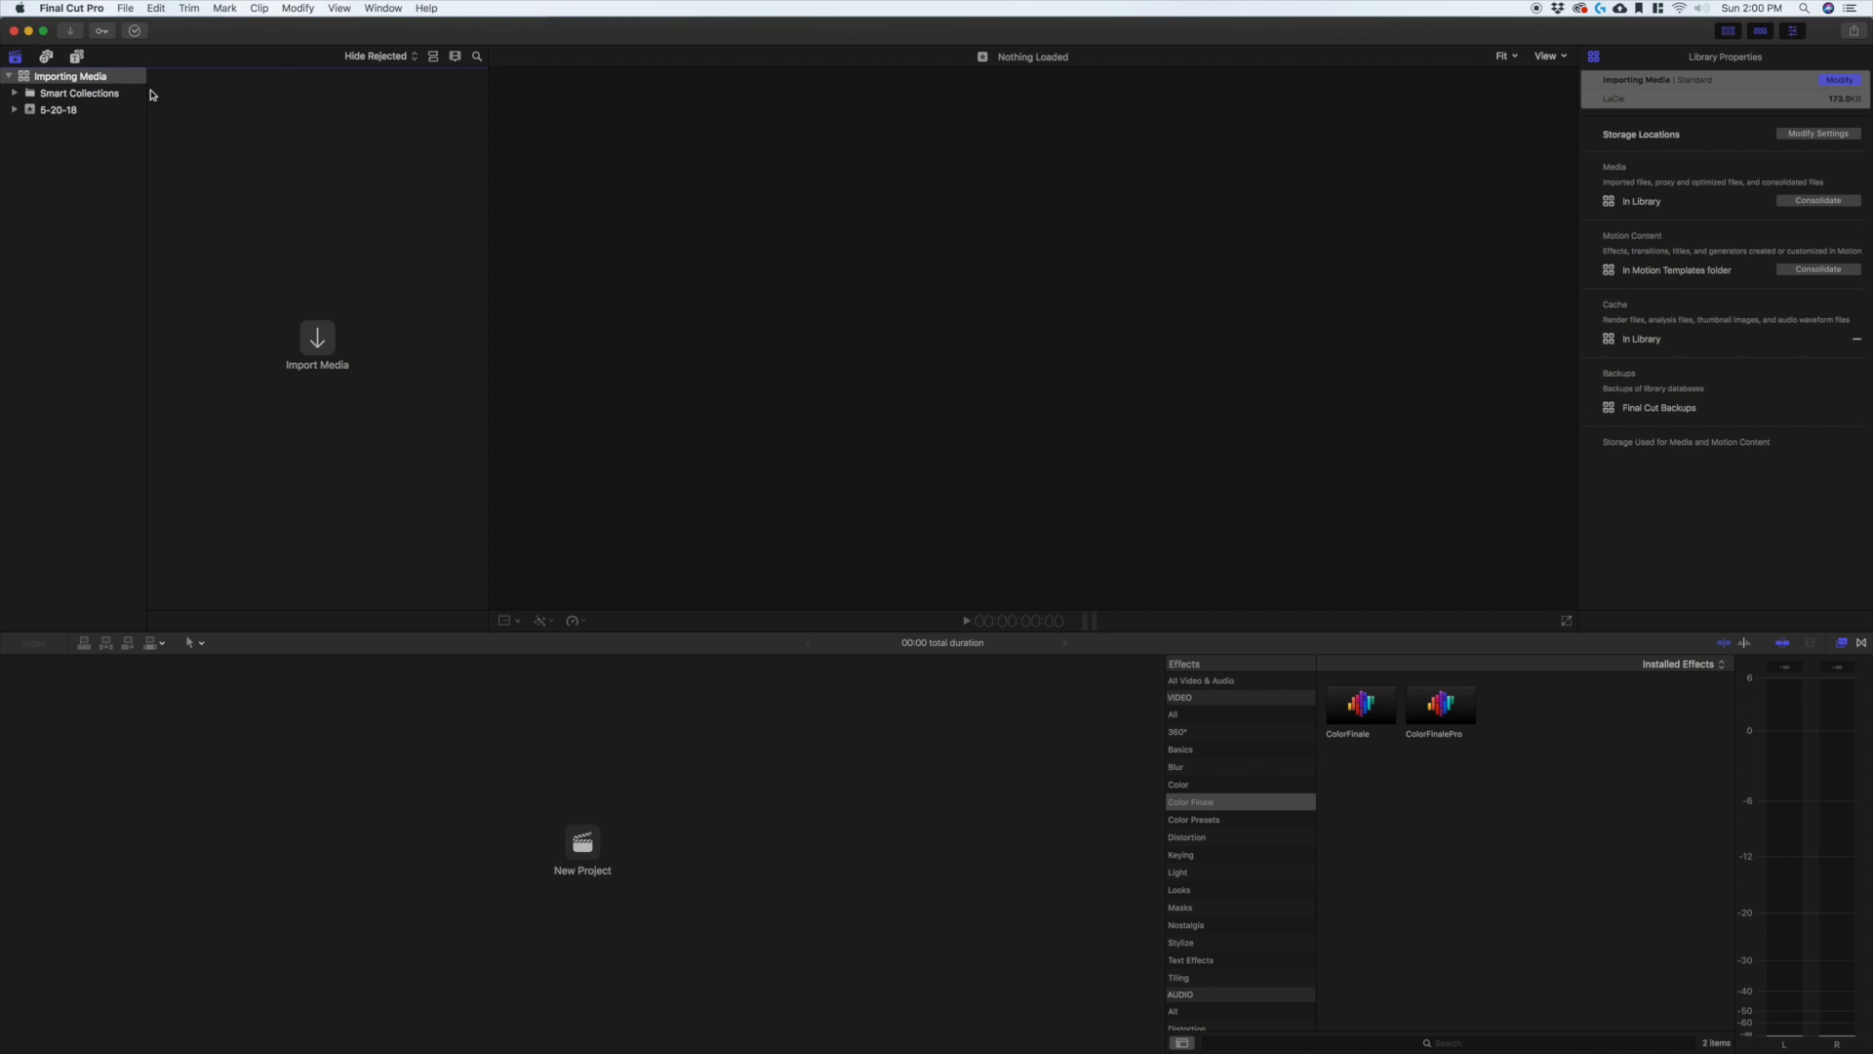
# Step: Create a new project named "Importing Media" in the 5-20-18 event with the default video and audio settings
pyautogui.click(585, 845)
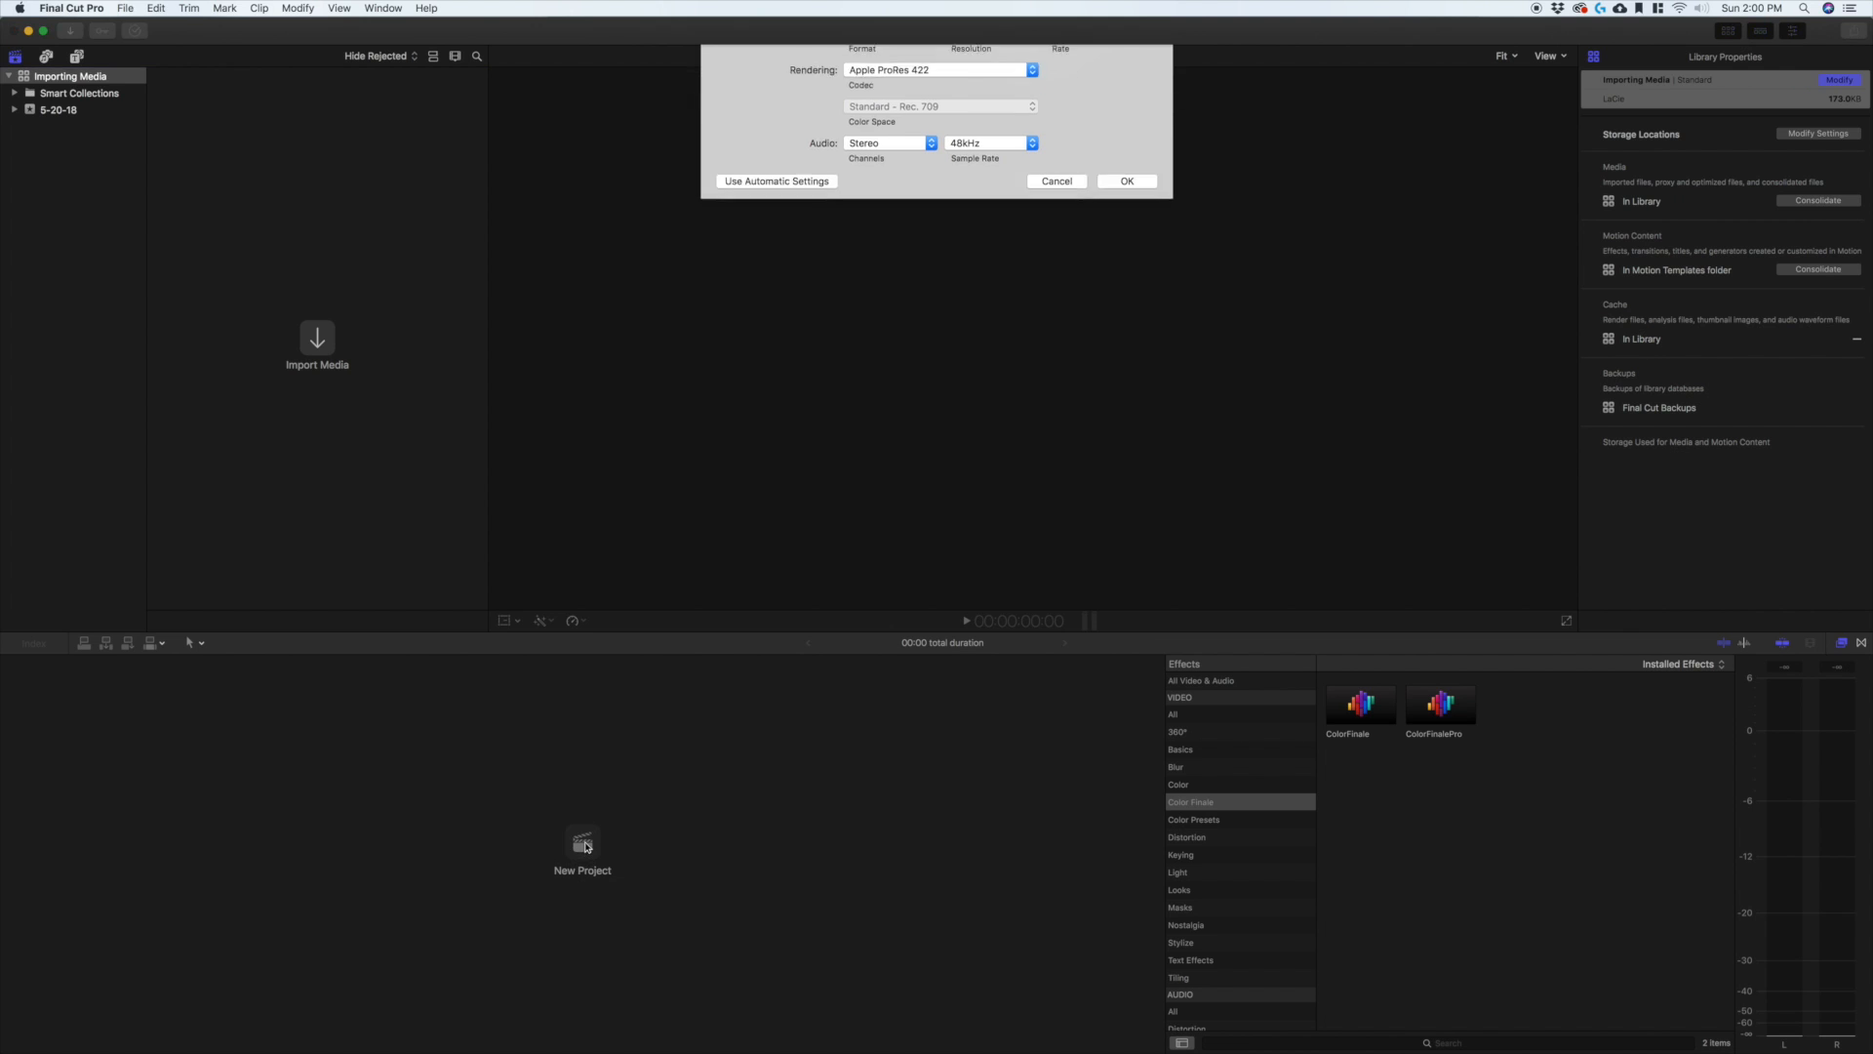
pyautogui.press('BackSpace')
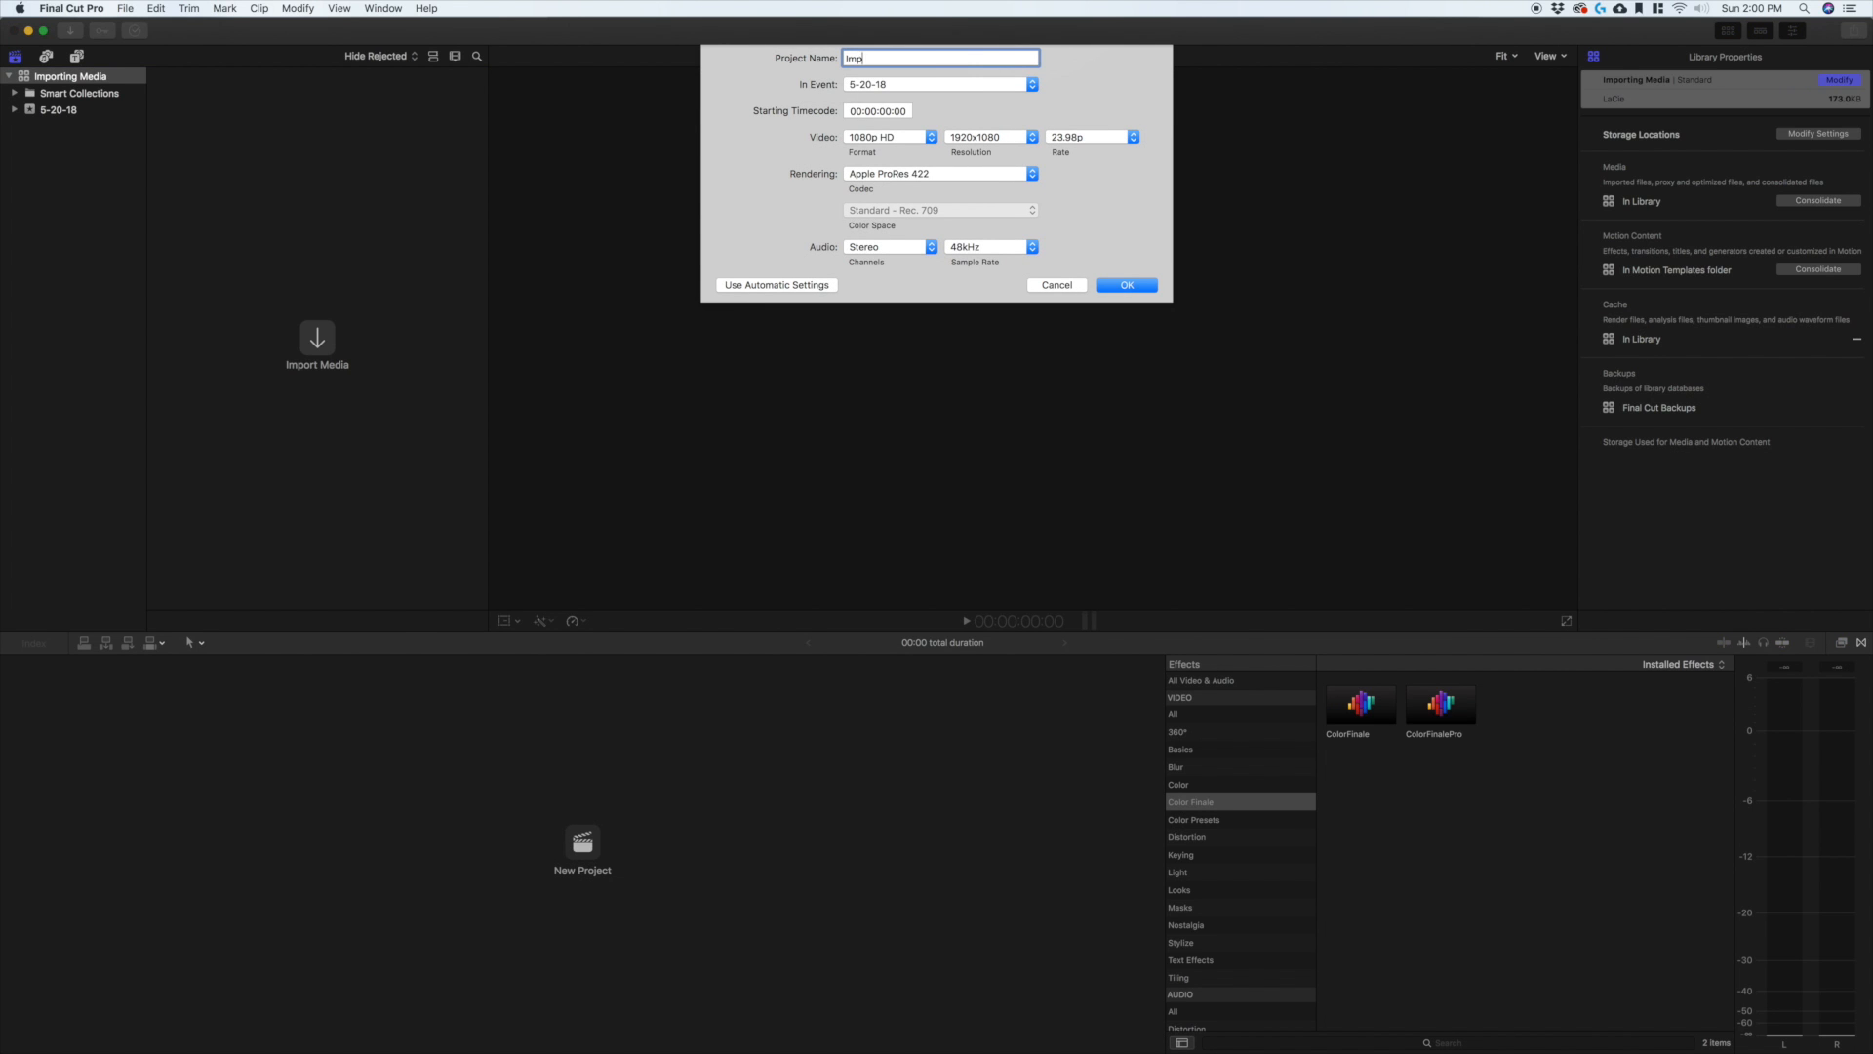
pyautogui.write('Importing Media')
pyautogui.click(1130, 285)
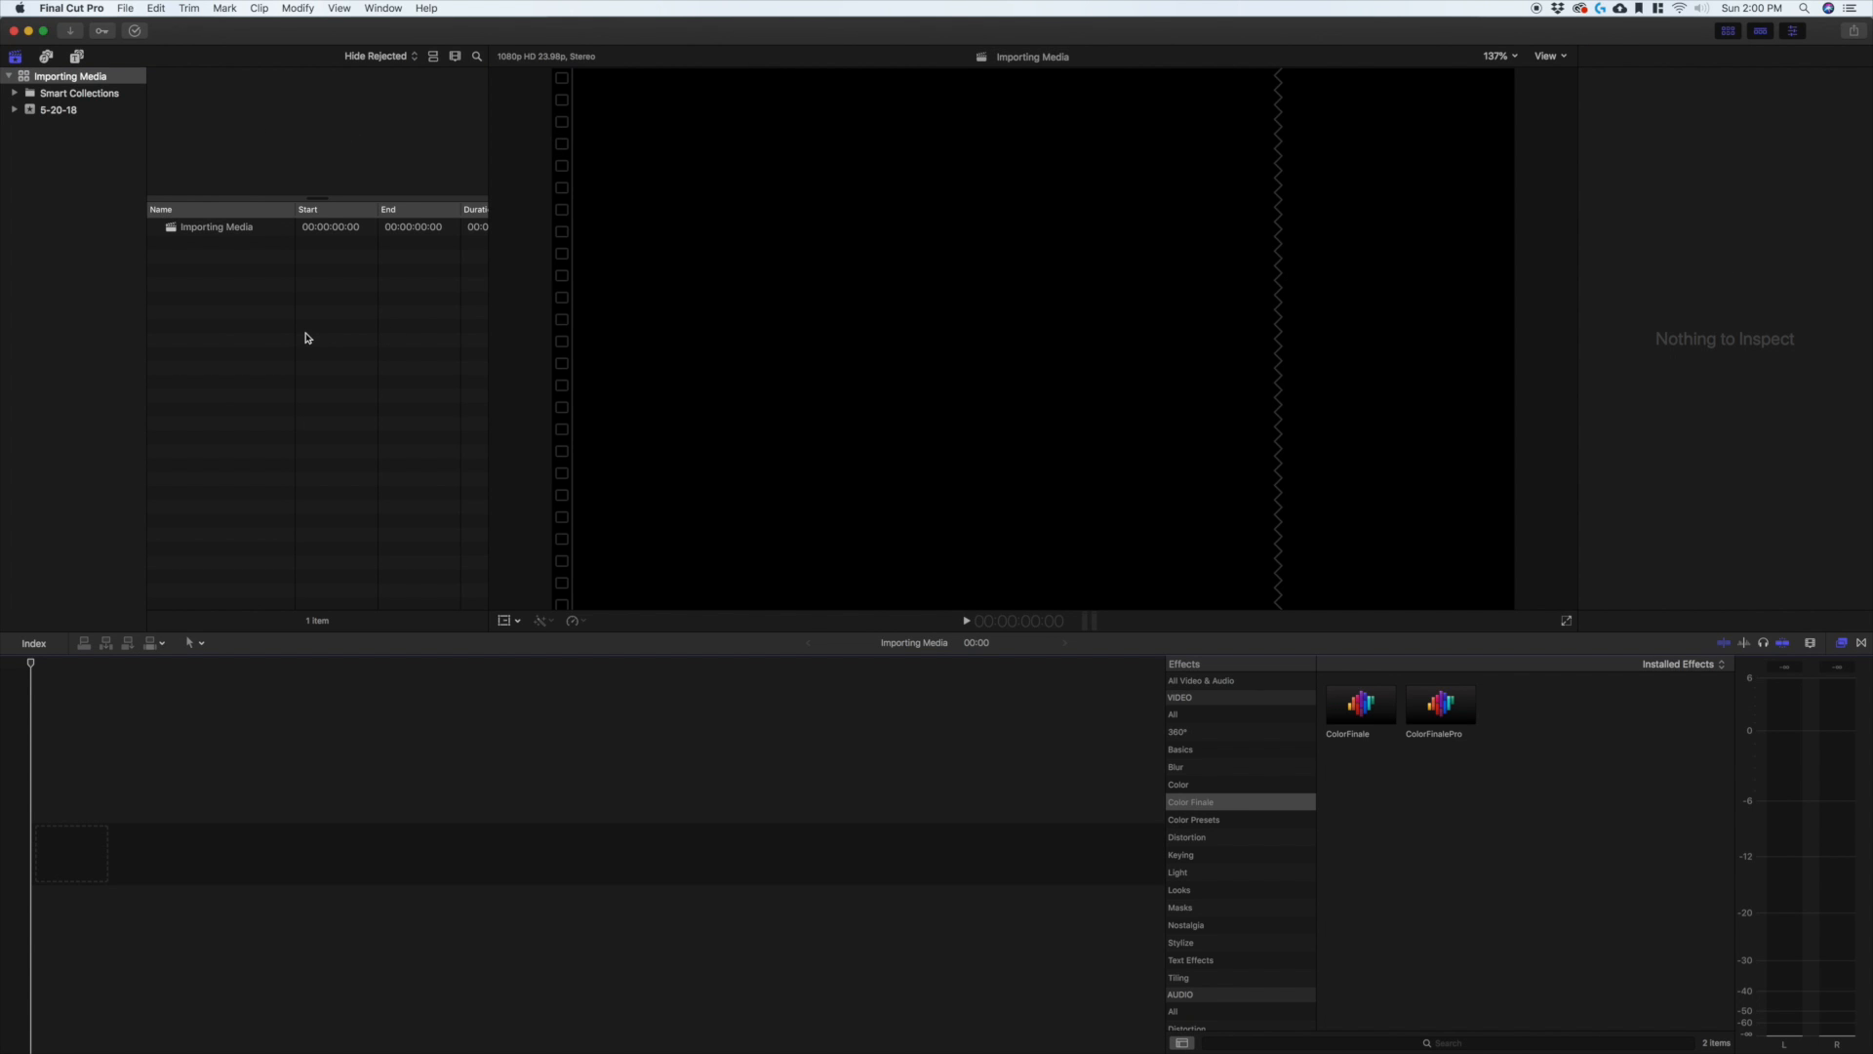
# Step: Start a media import and expand the Importing Media folder on the LaCie drive to show its subfolders
pyautogui.click(128, 8)
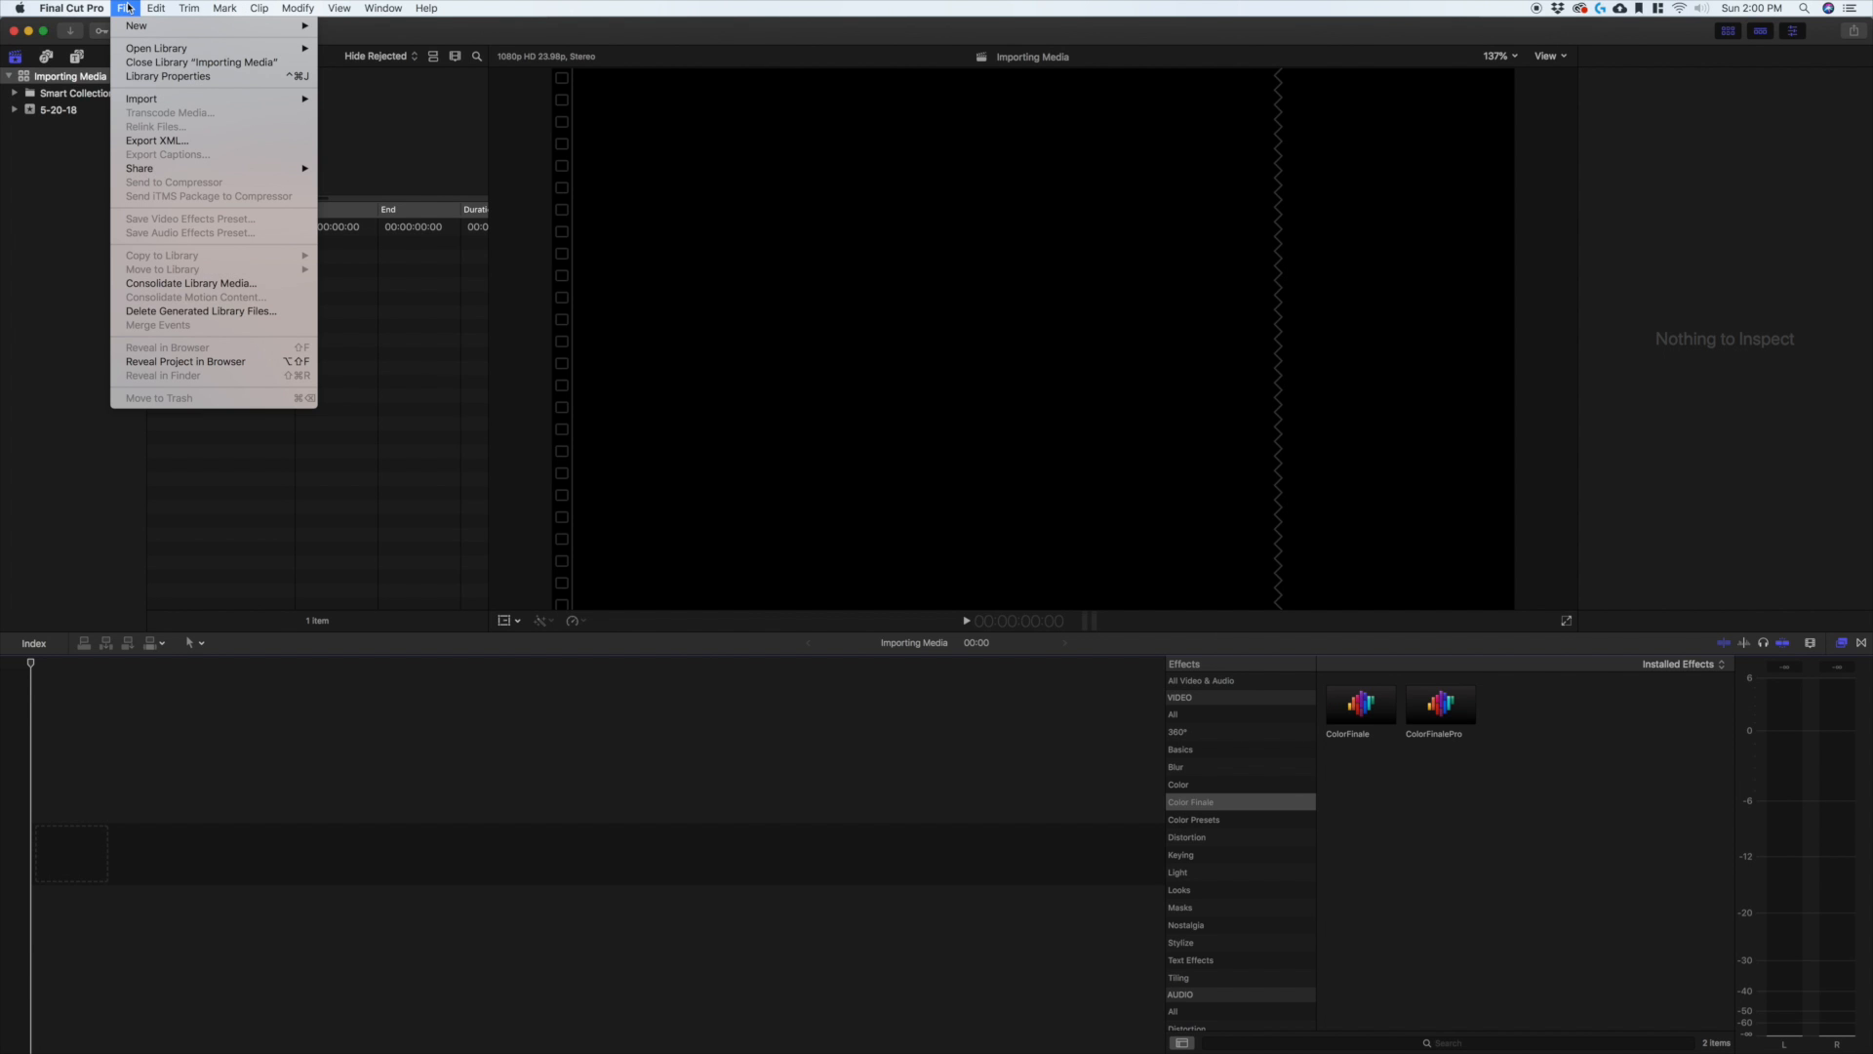
pyautogui.moveTo(131, 24)
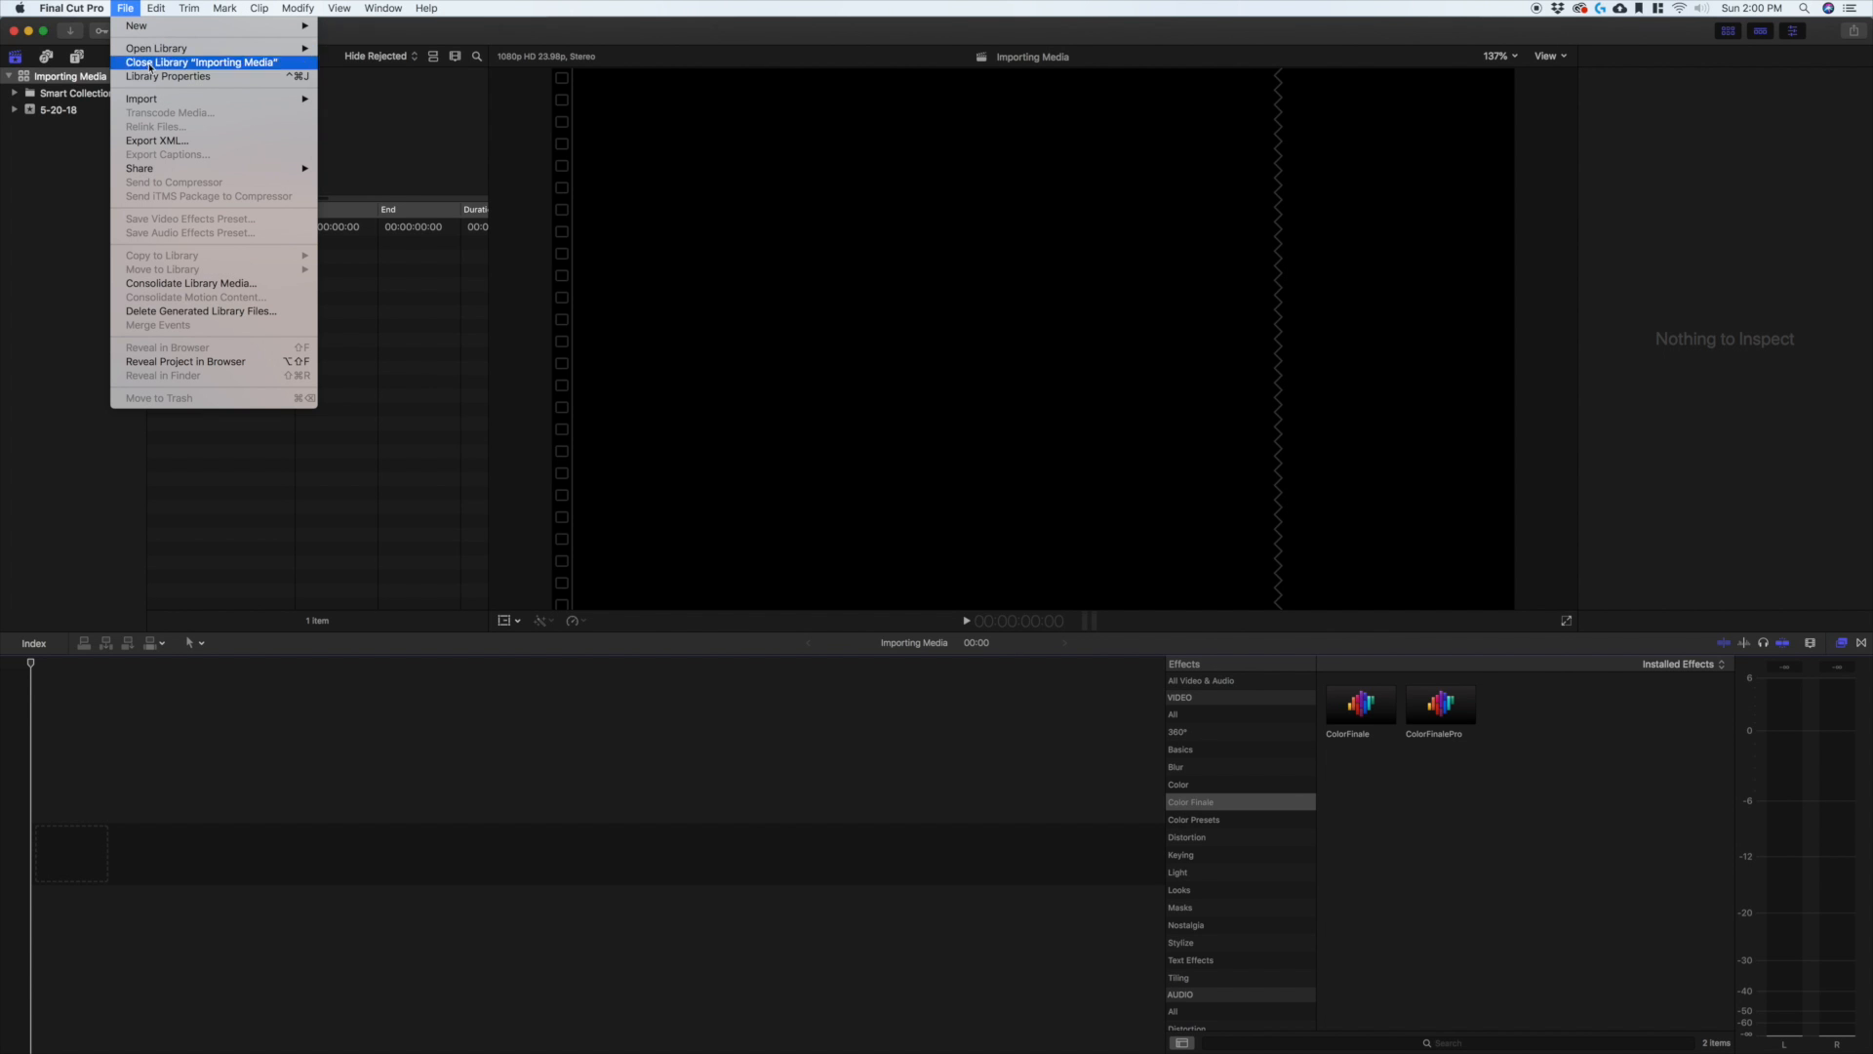
pyautogui.moveTo(159, 103)
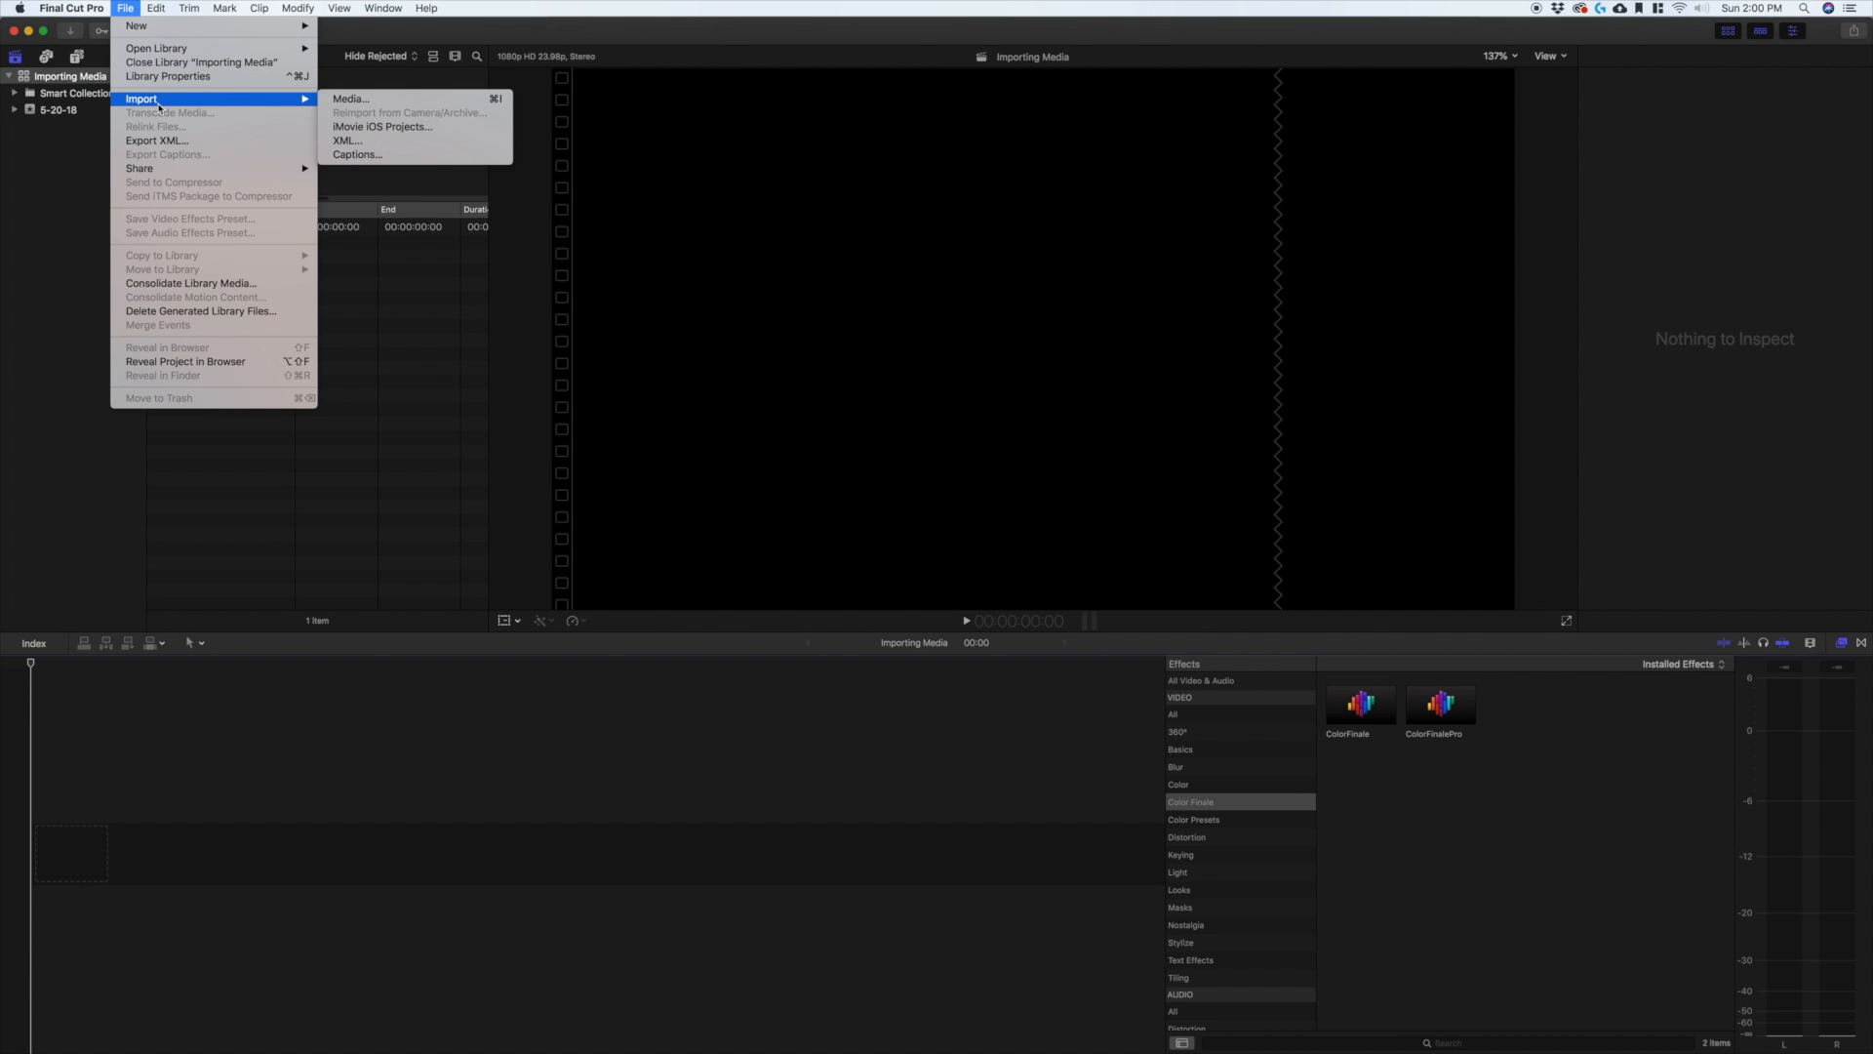
pyautogui.click(395, 101)
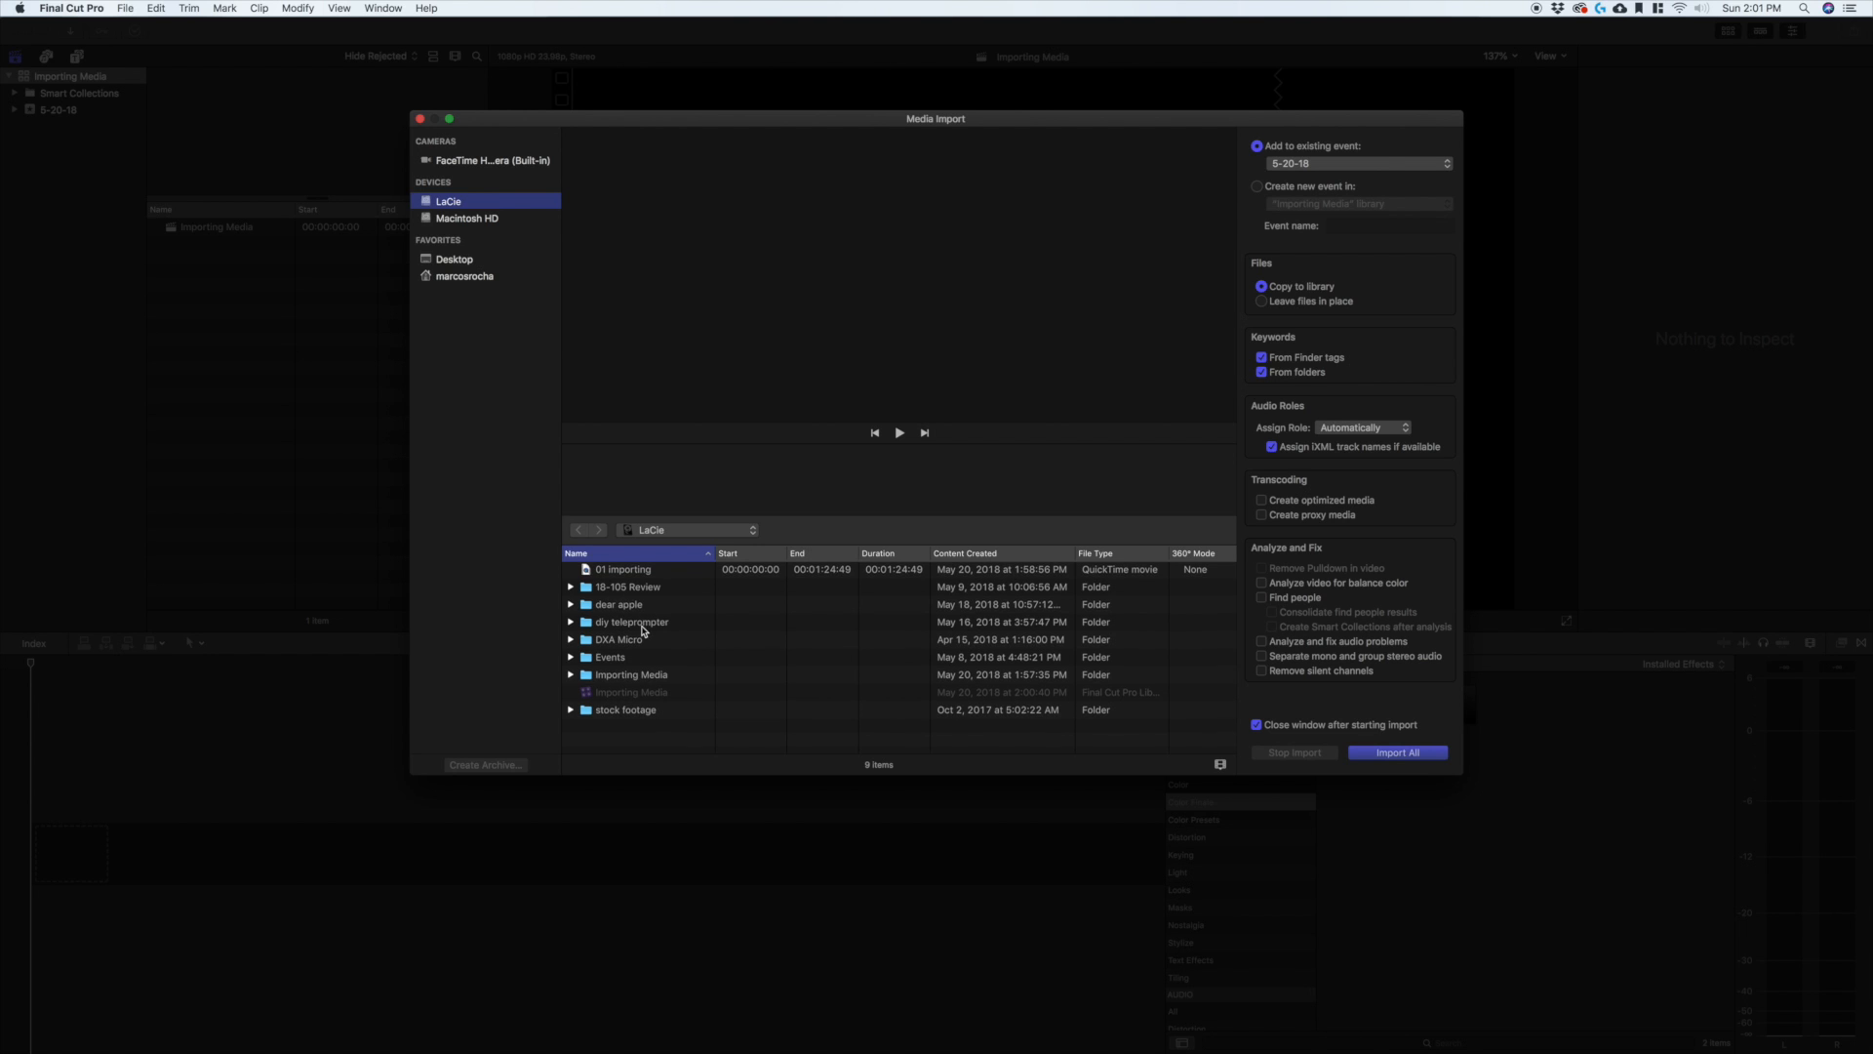
pyautogui.click(621, 681)
pyautogui.click(571, 676)
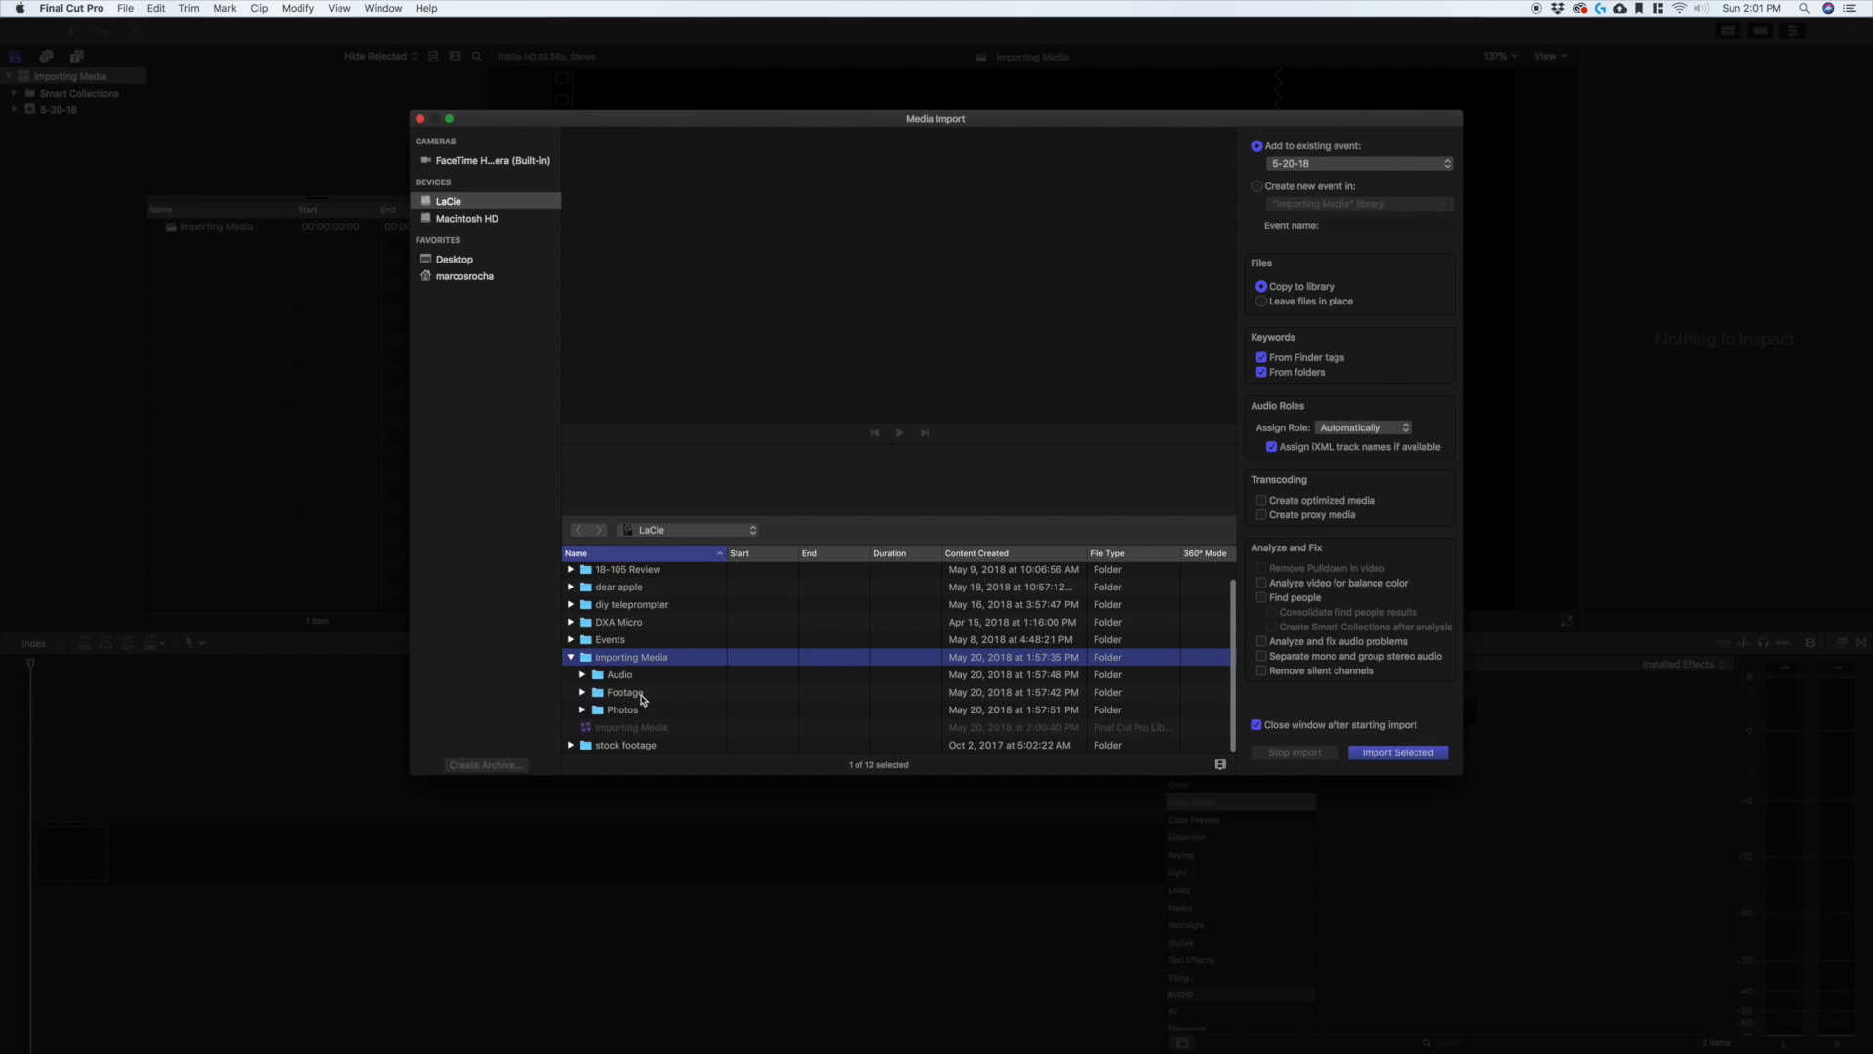
# Step: Import the Audio and Footage folders into the 5-20-18 event with files left in place, and view the imported ZOOM0001 and C0006 clips
pyautogui.click(622, 677)
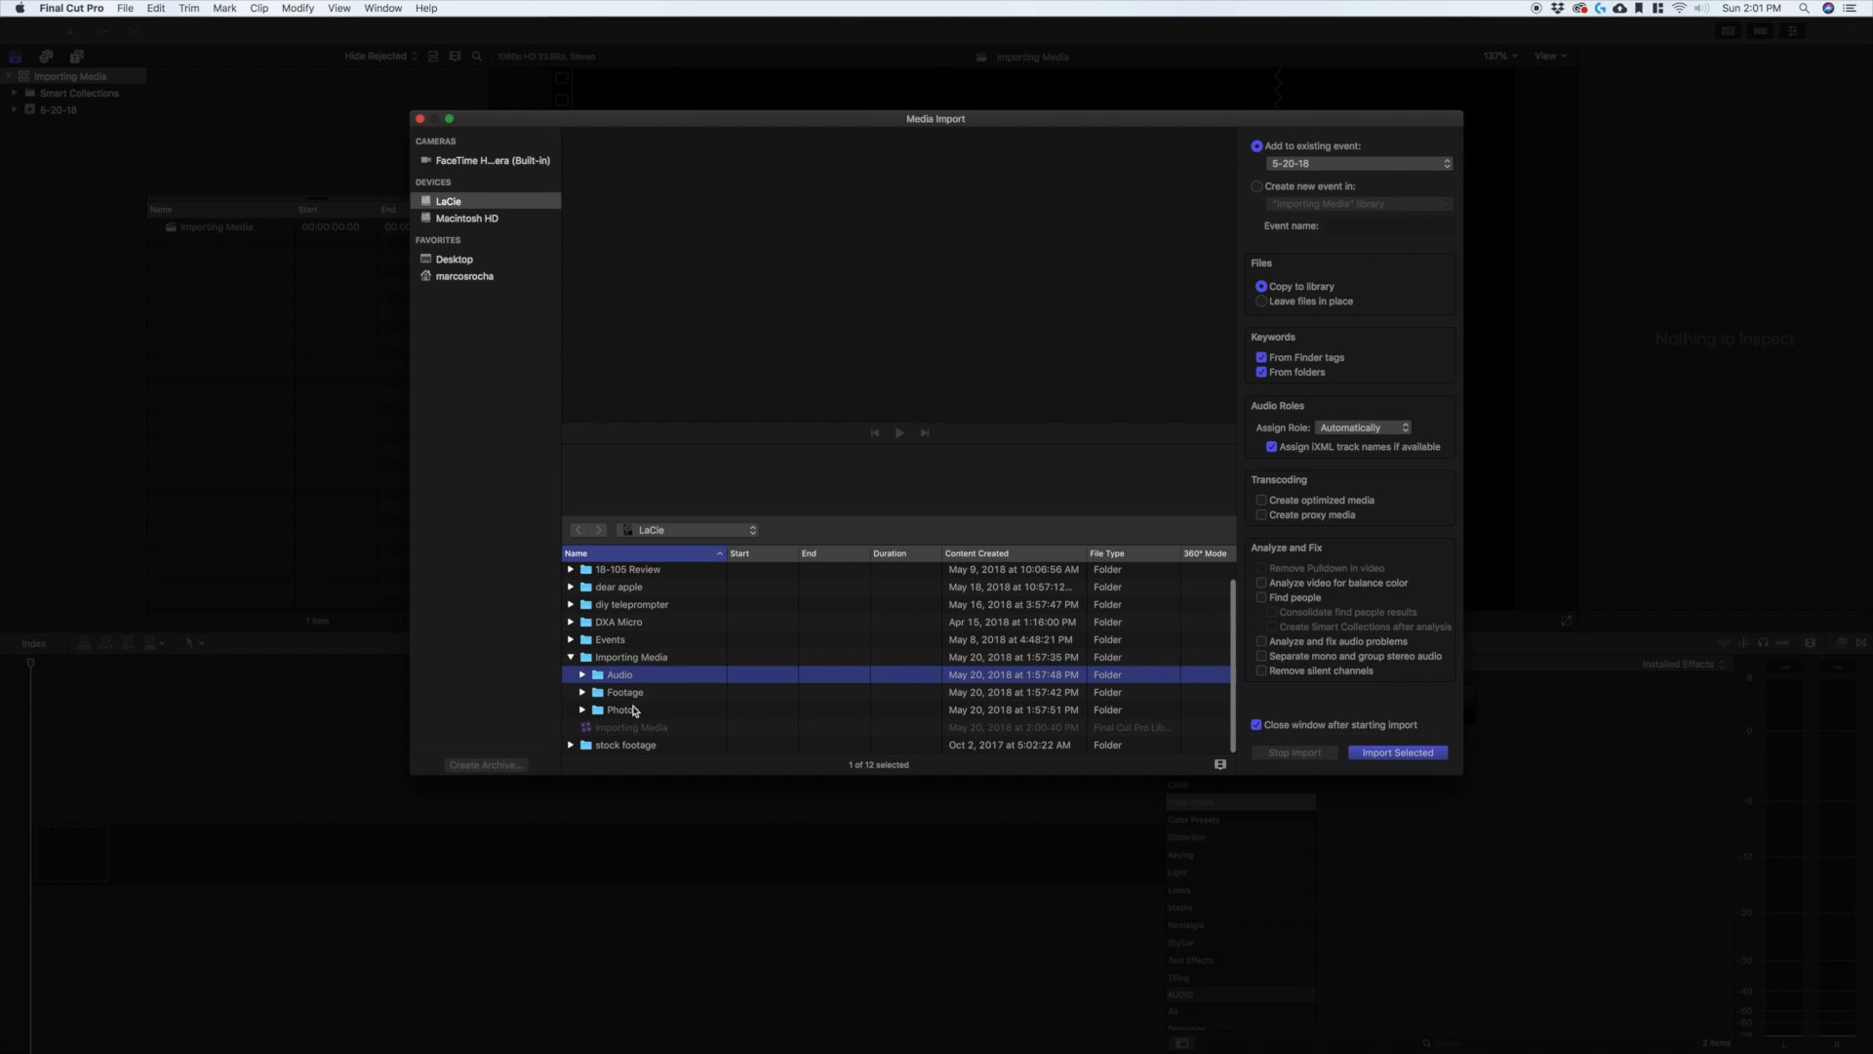
pyautogui.click(637, 708)
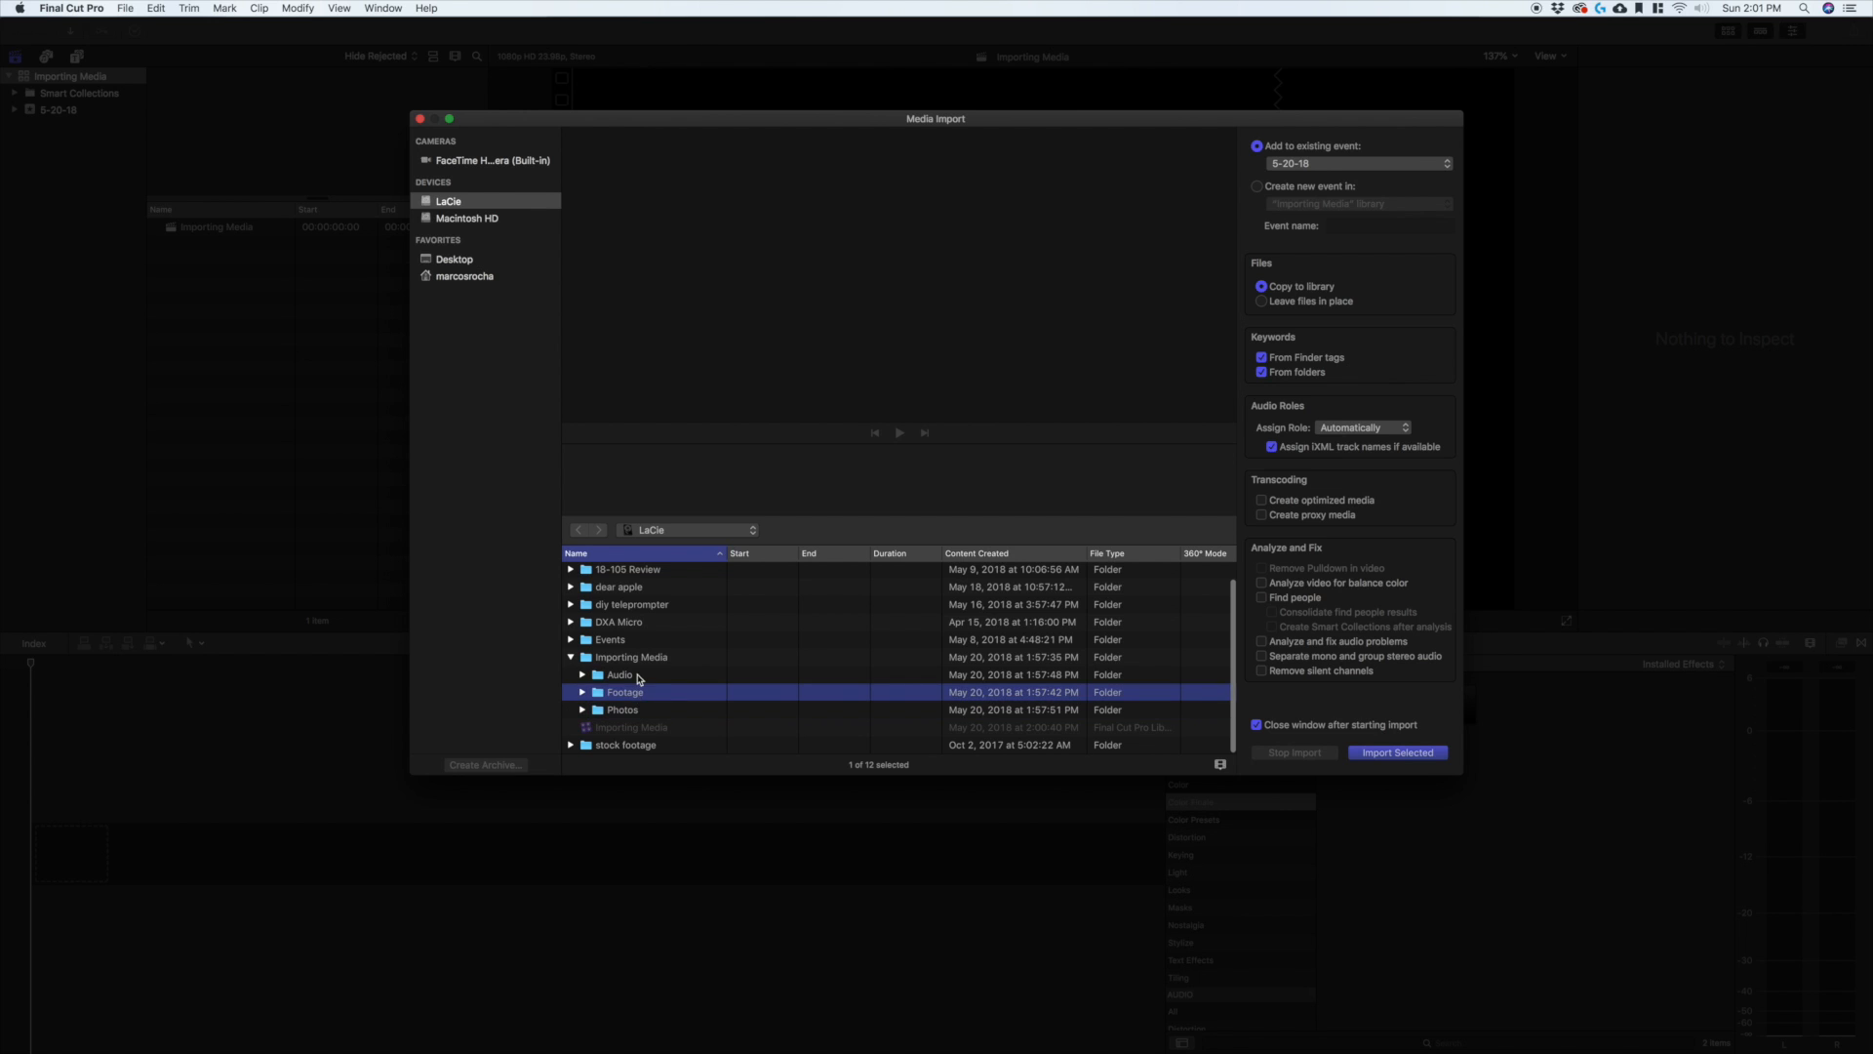
pyautogui.click(644, 663)
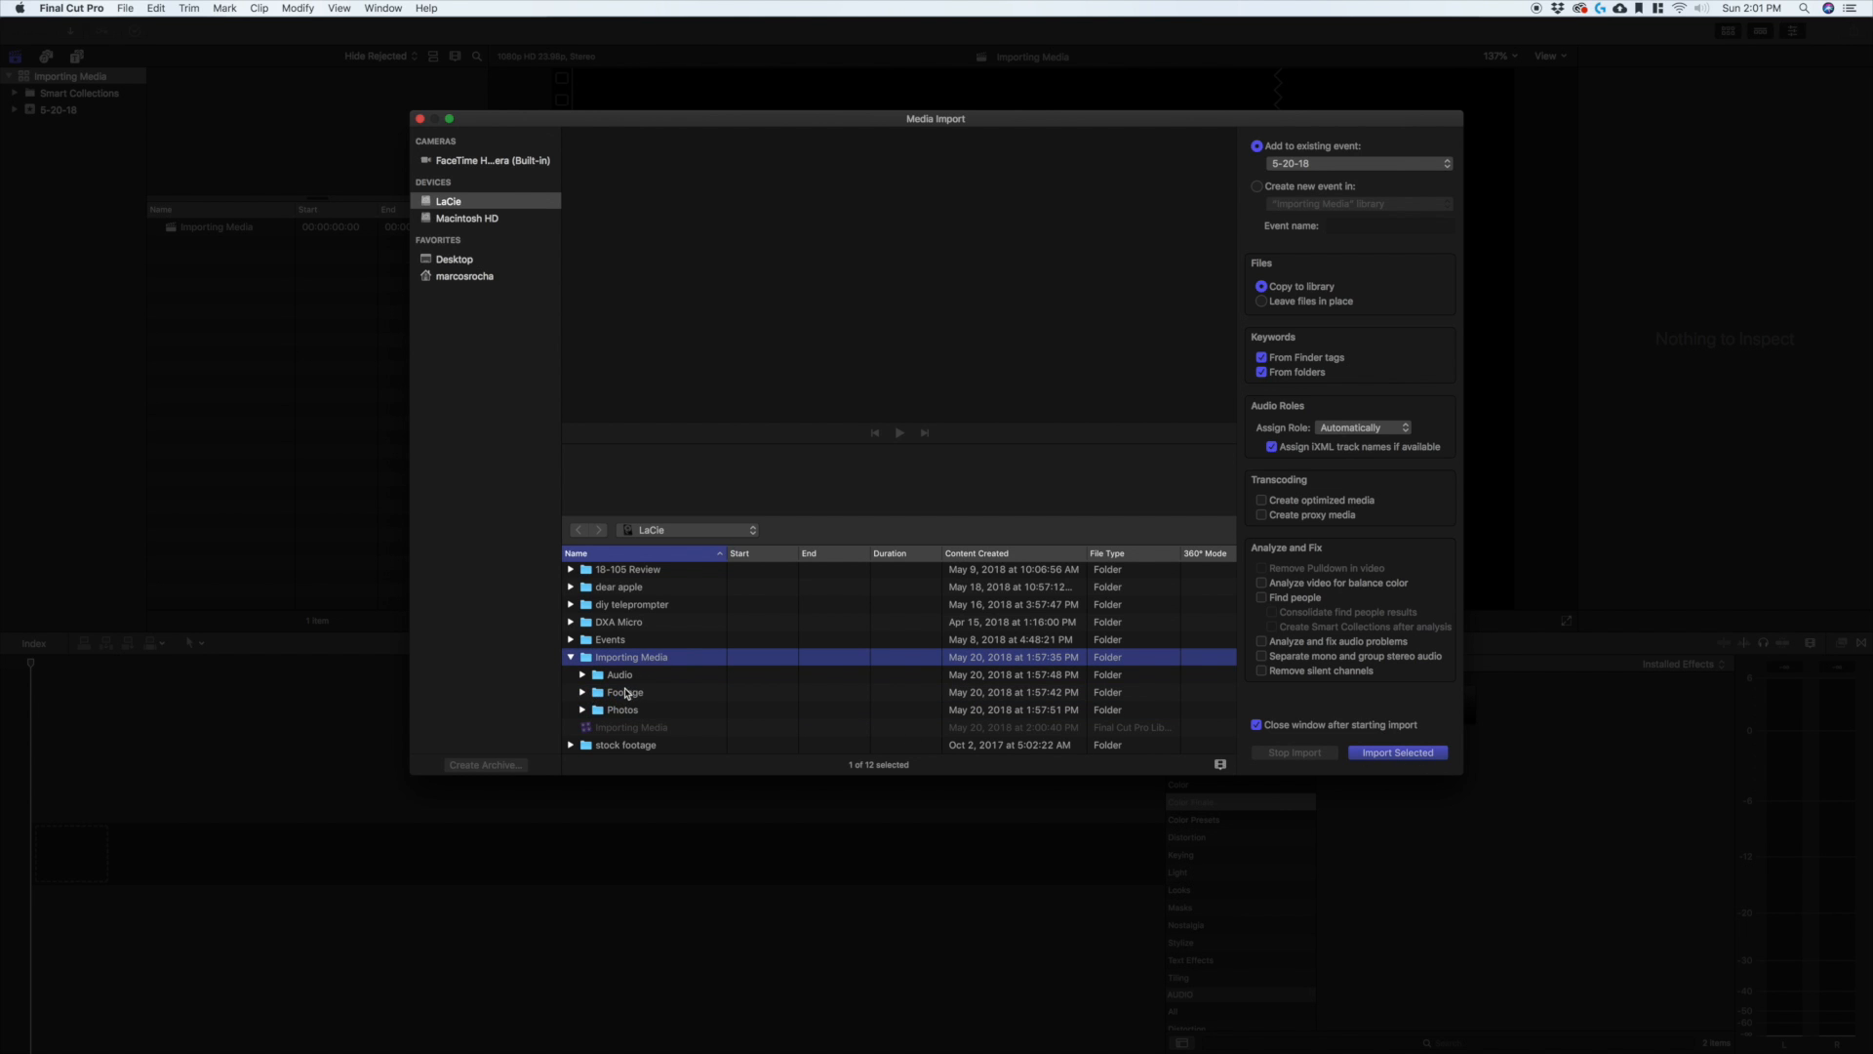
pyautogui.click(627, 693)
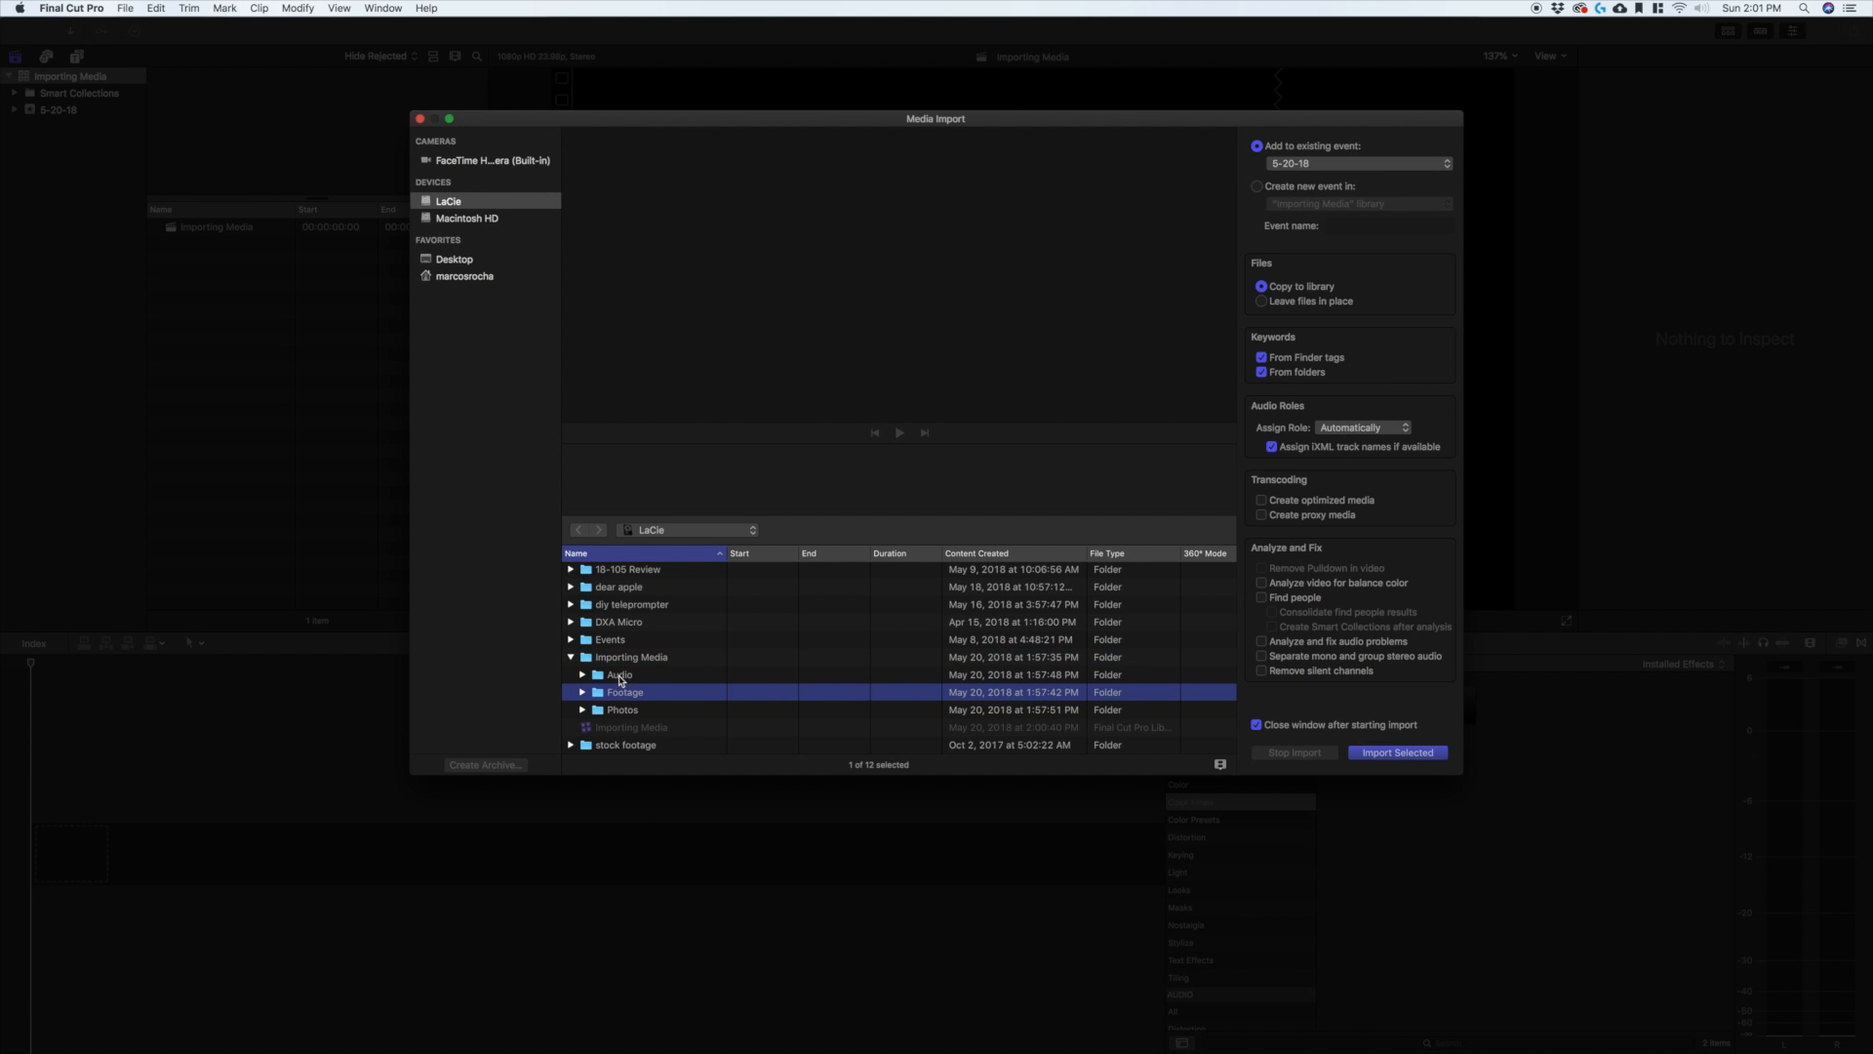
pyautogui.keyDown('super'); pyautogui.click(623, 677); pyautogui.keyUp('super')
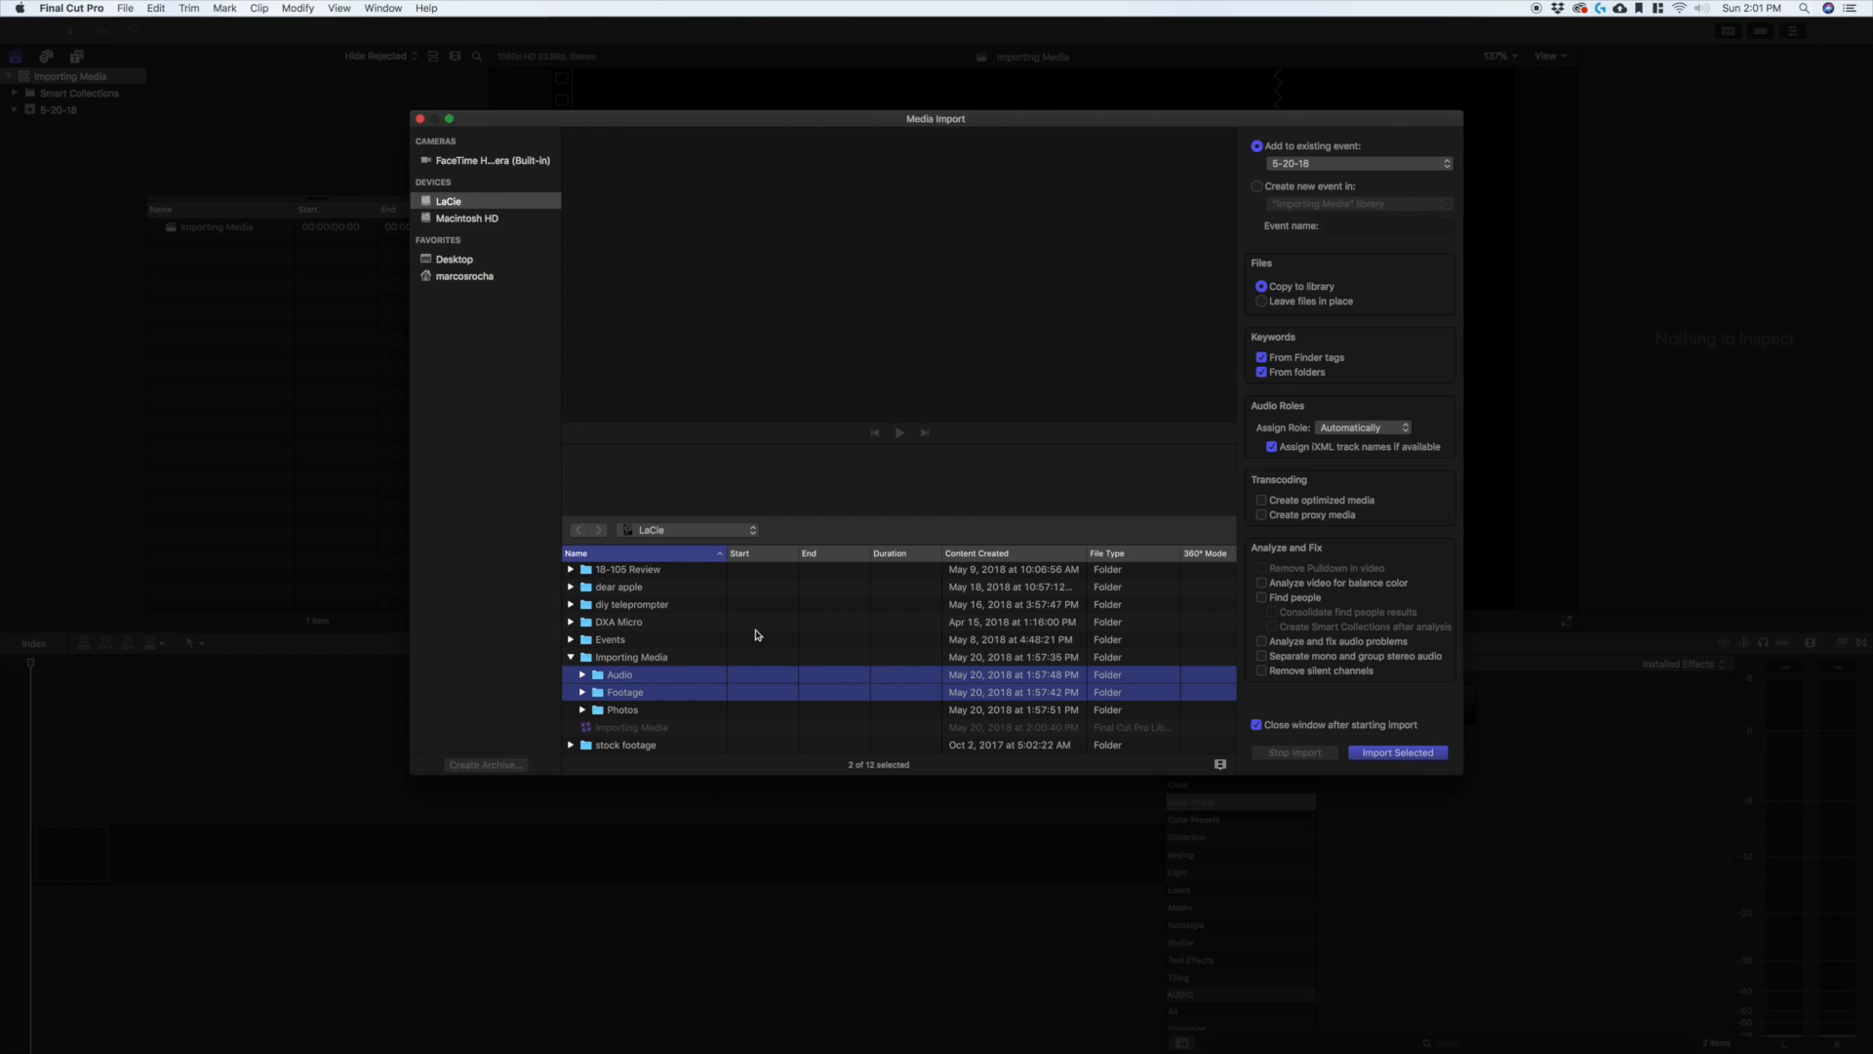
pyautogui.click(1266, 302)
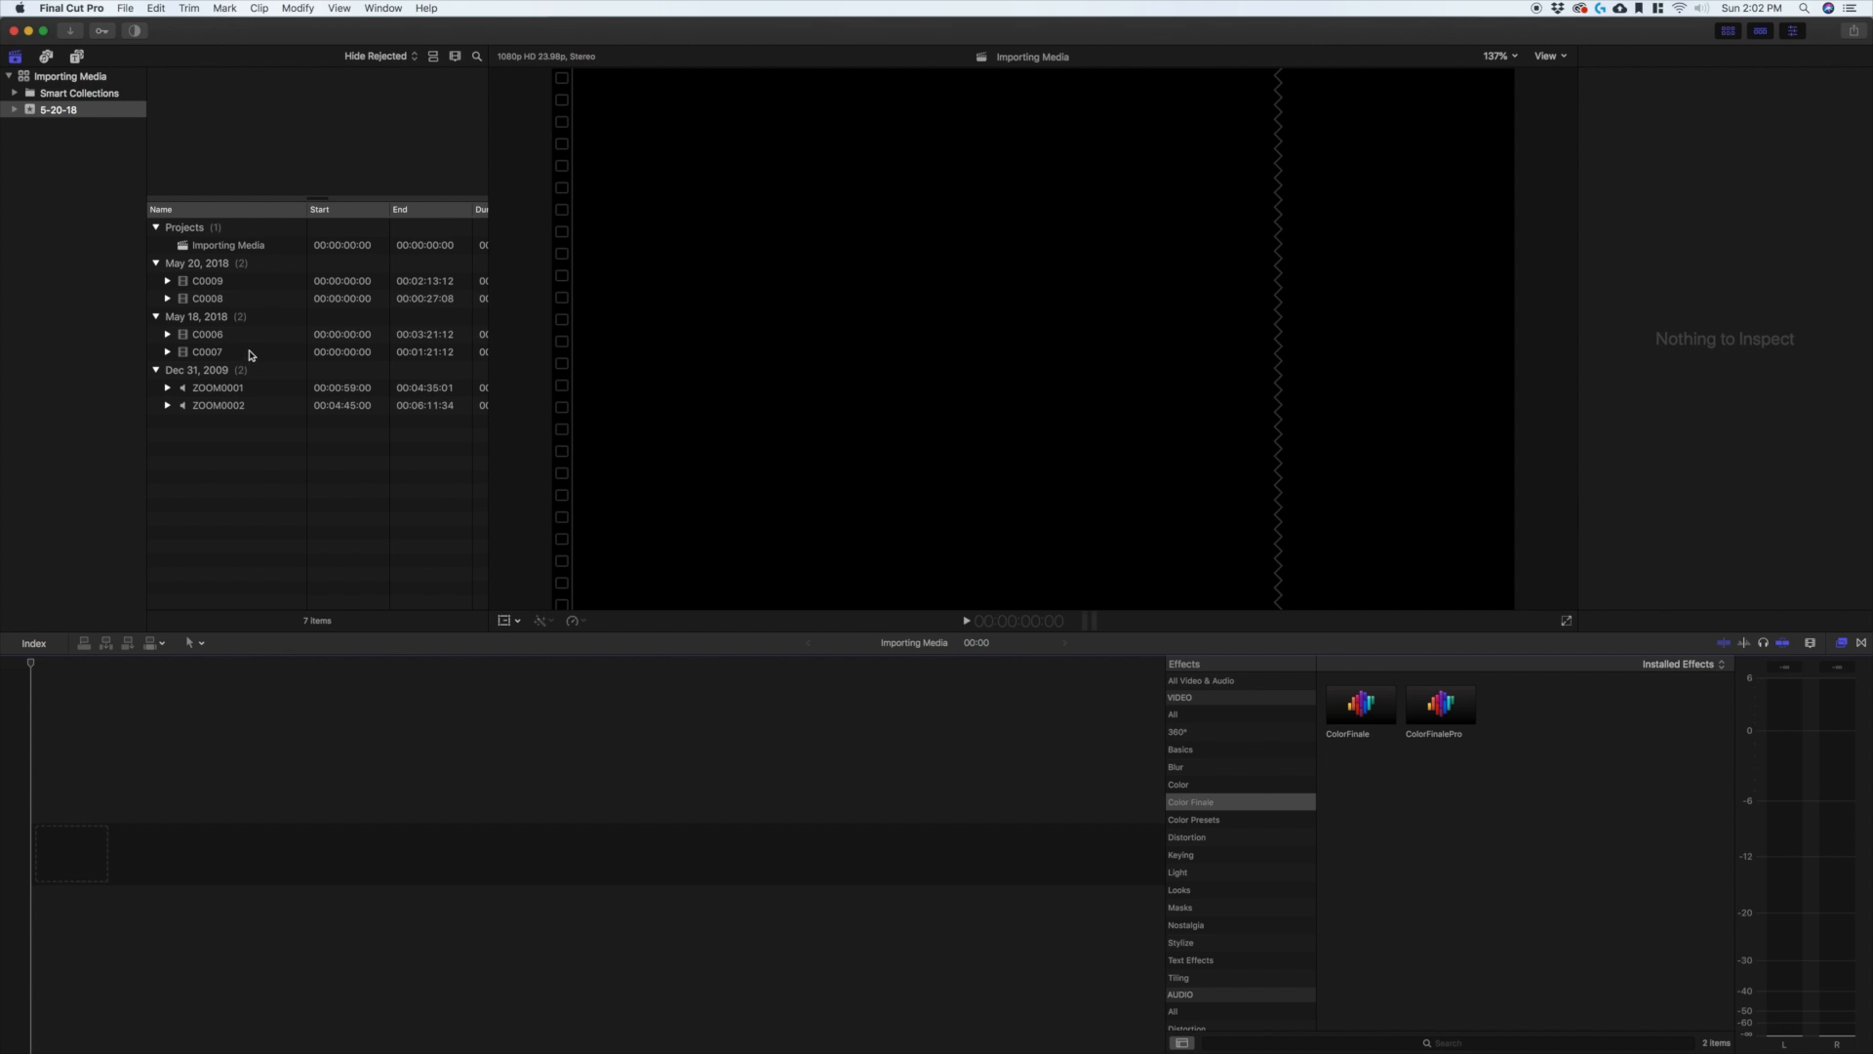
pyautogui.click(238, 388)
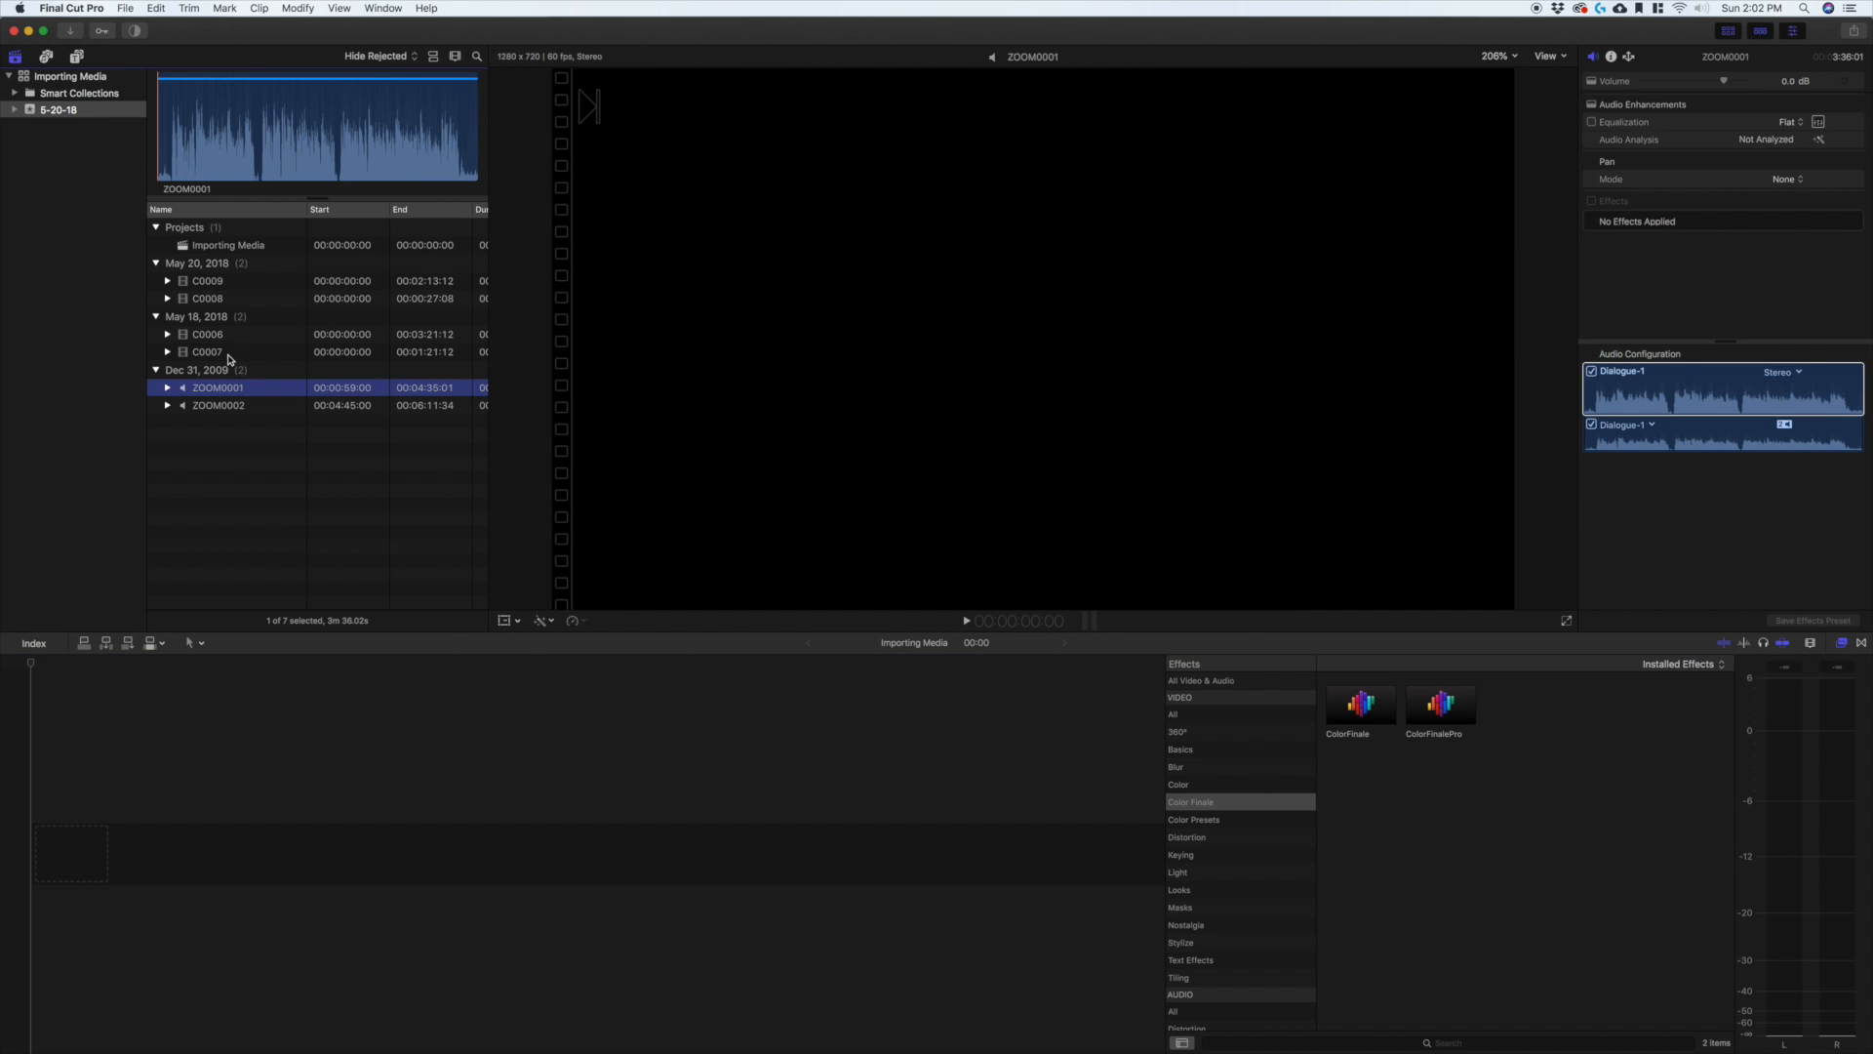
pyautogui.click(222, 337)
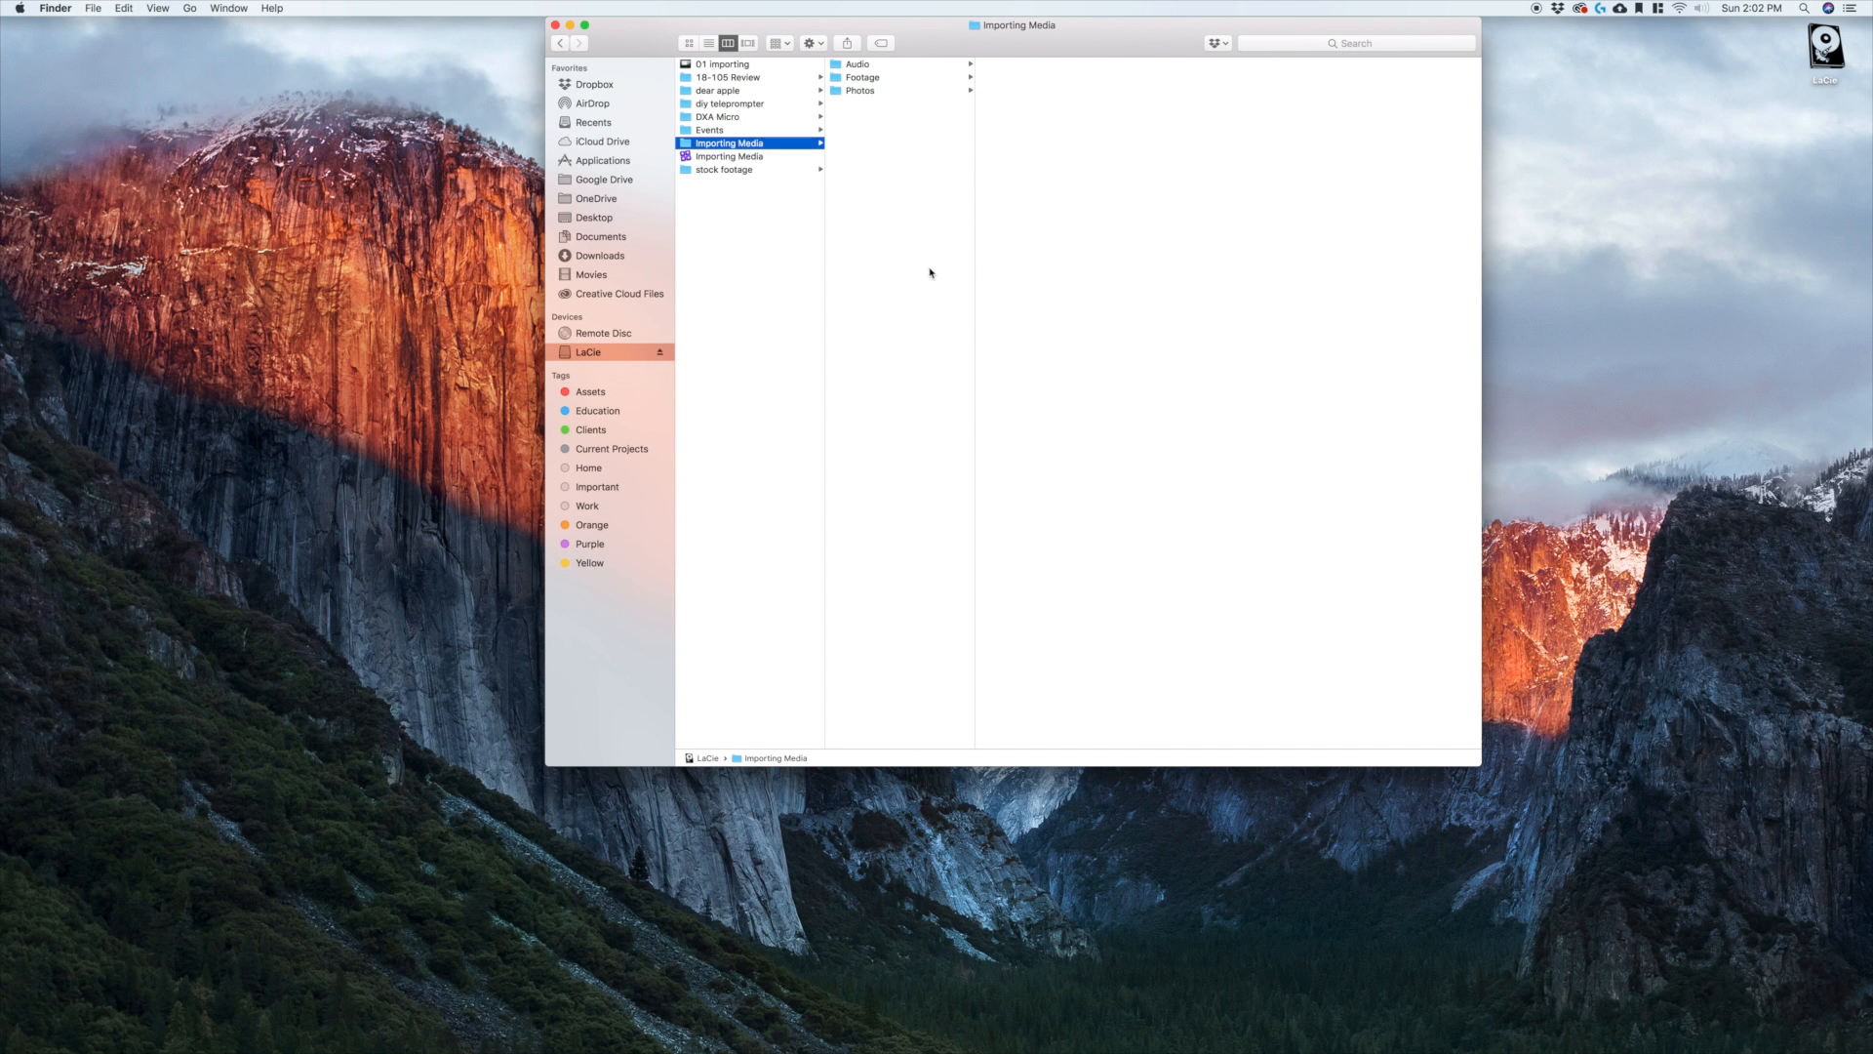
# Step: In Finder, move the Importing Media library into the Importing Media folder on the LaCie drive
pyautogui.rightClick(722, 146)
pyautogui.click(935, 156)
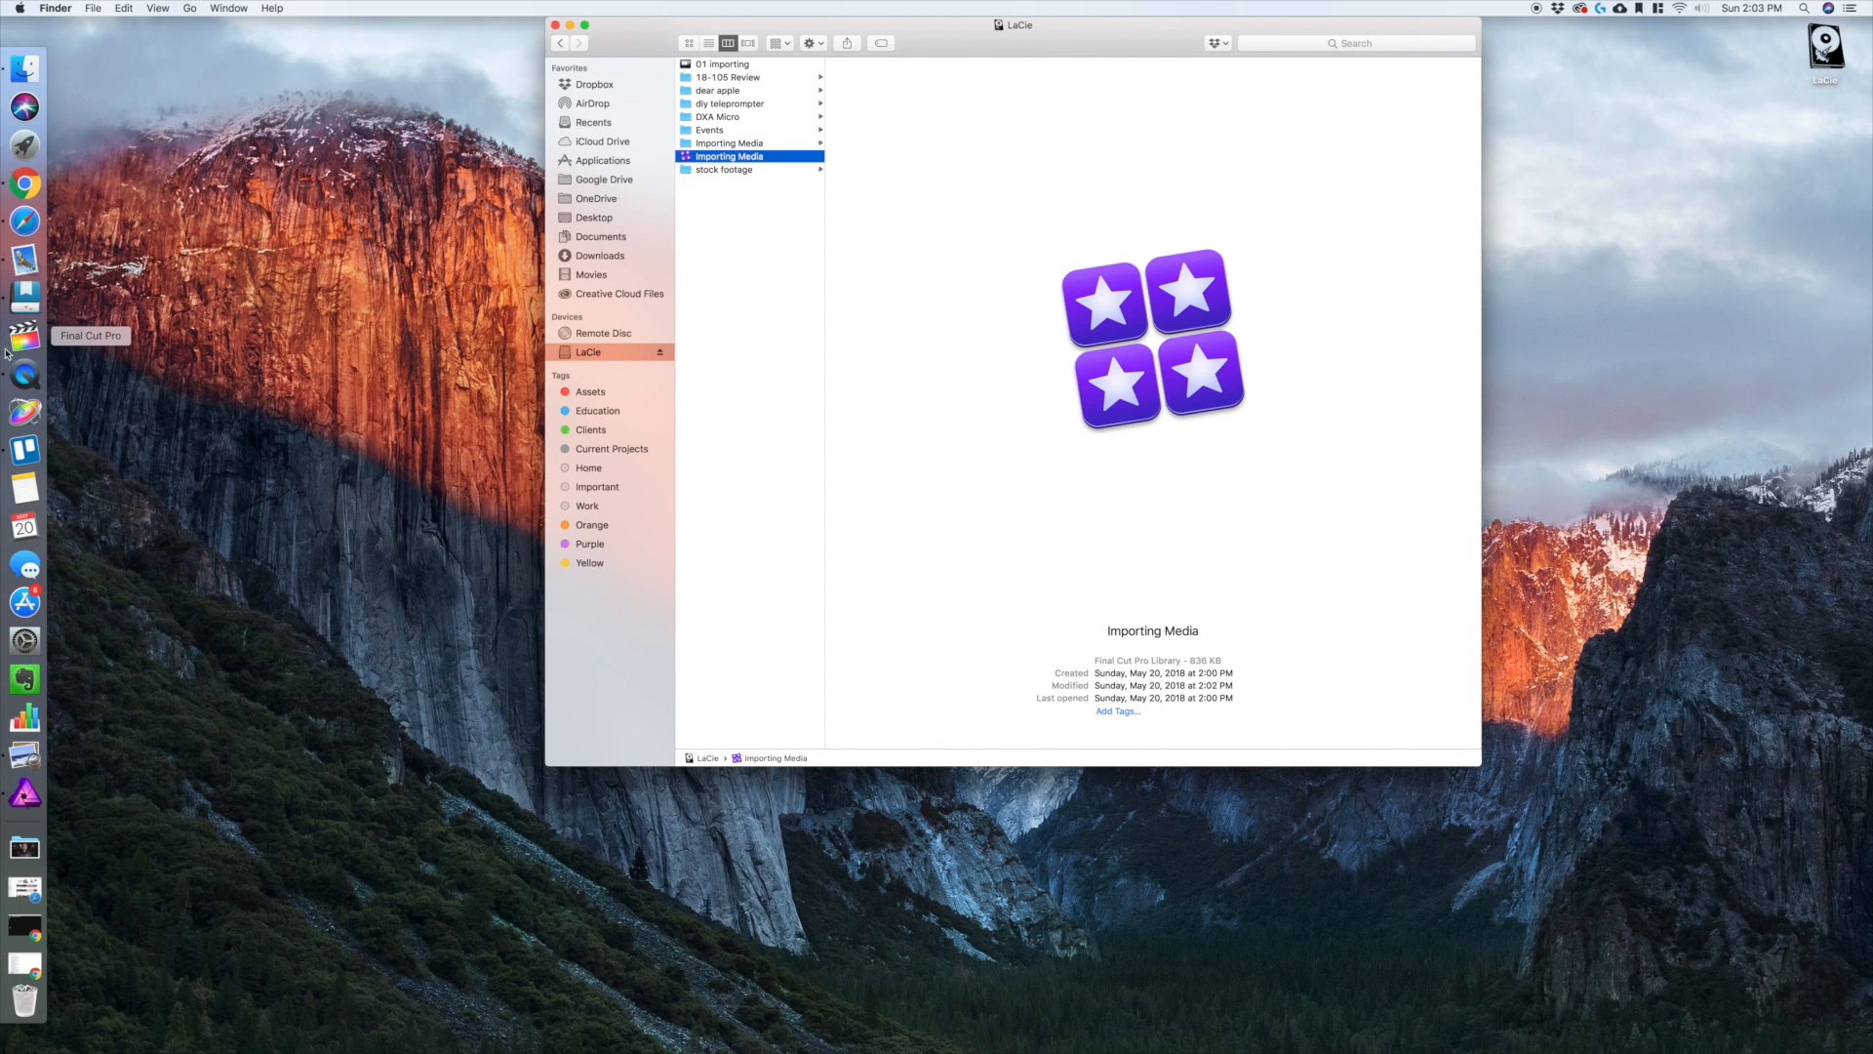
pyautogui.moveTo(704, 163); pyautogui.dragTo(707, 147)
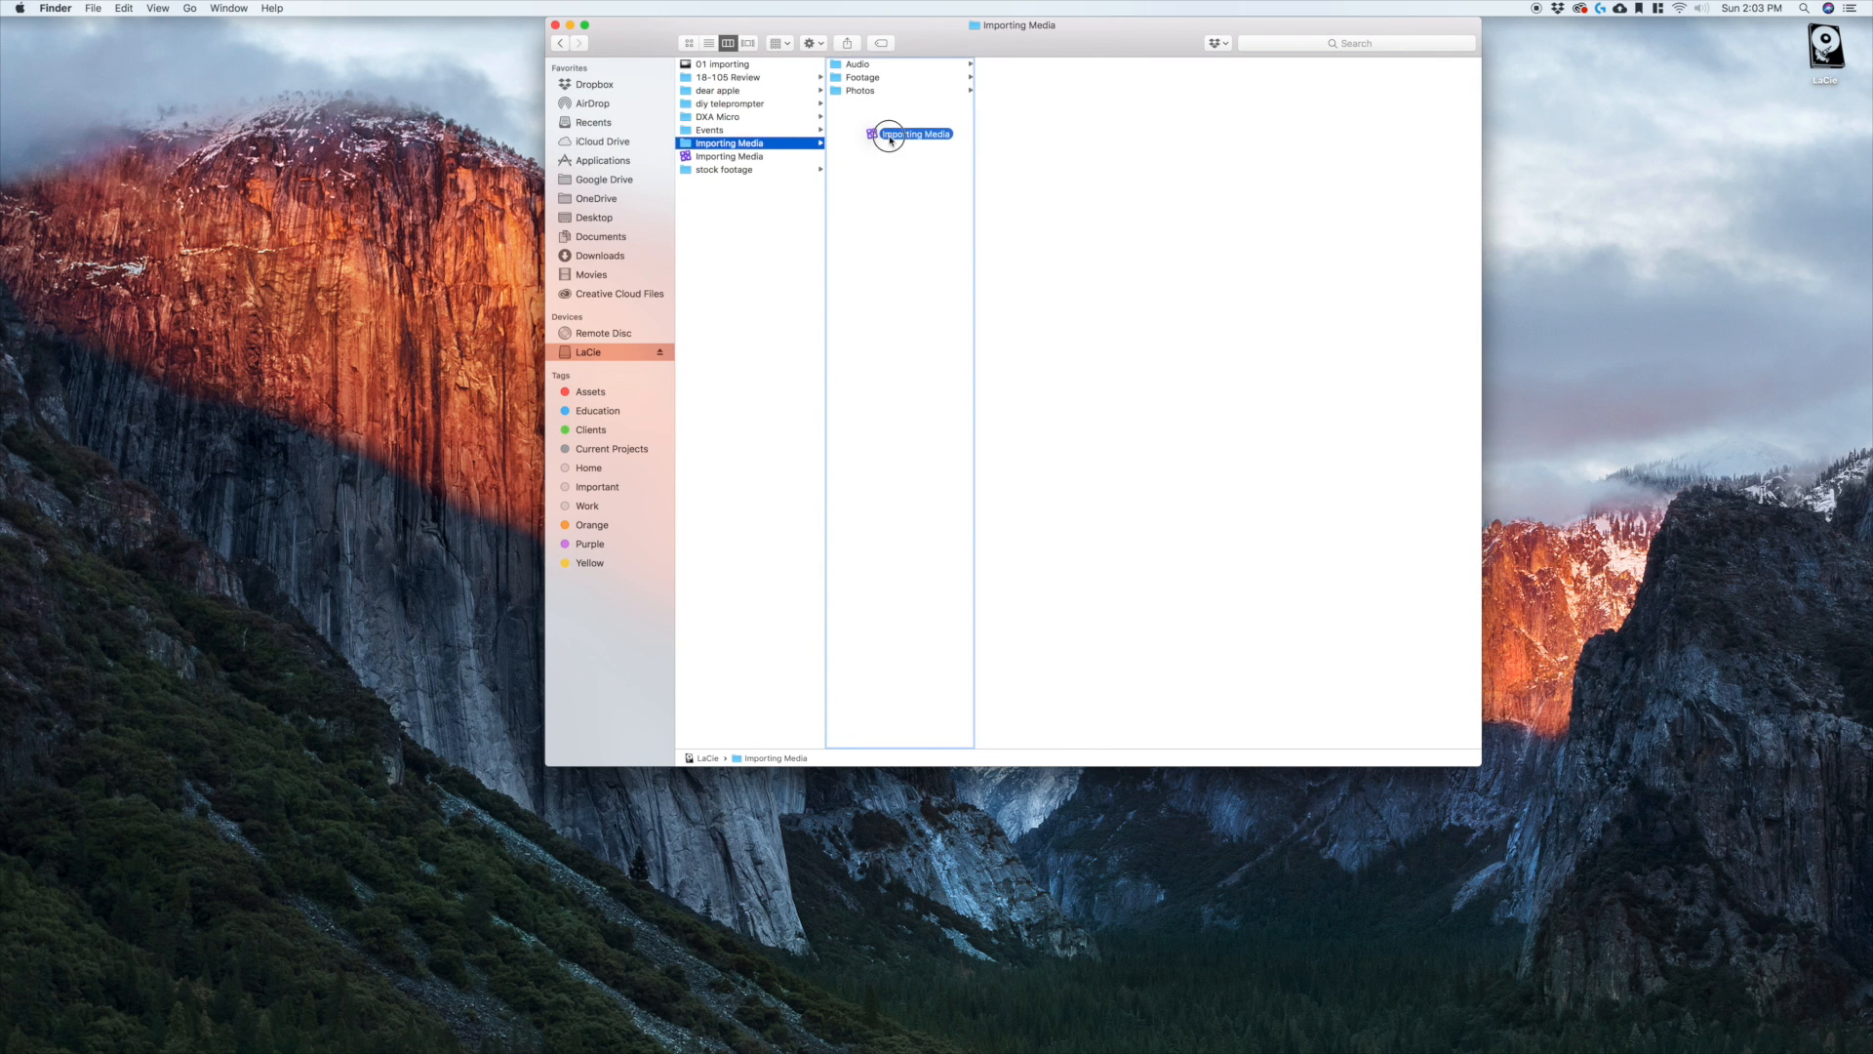
pyautogui.click(737, 168)
pyautogui.click(741, 149)
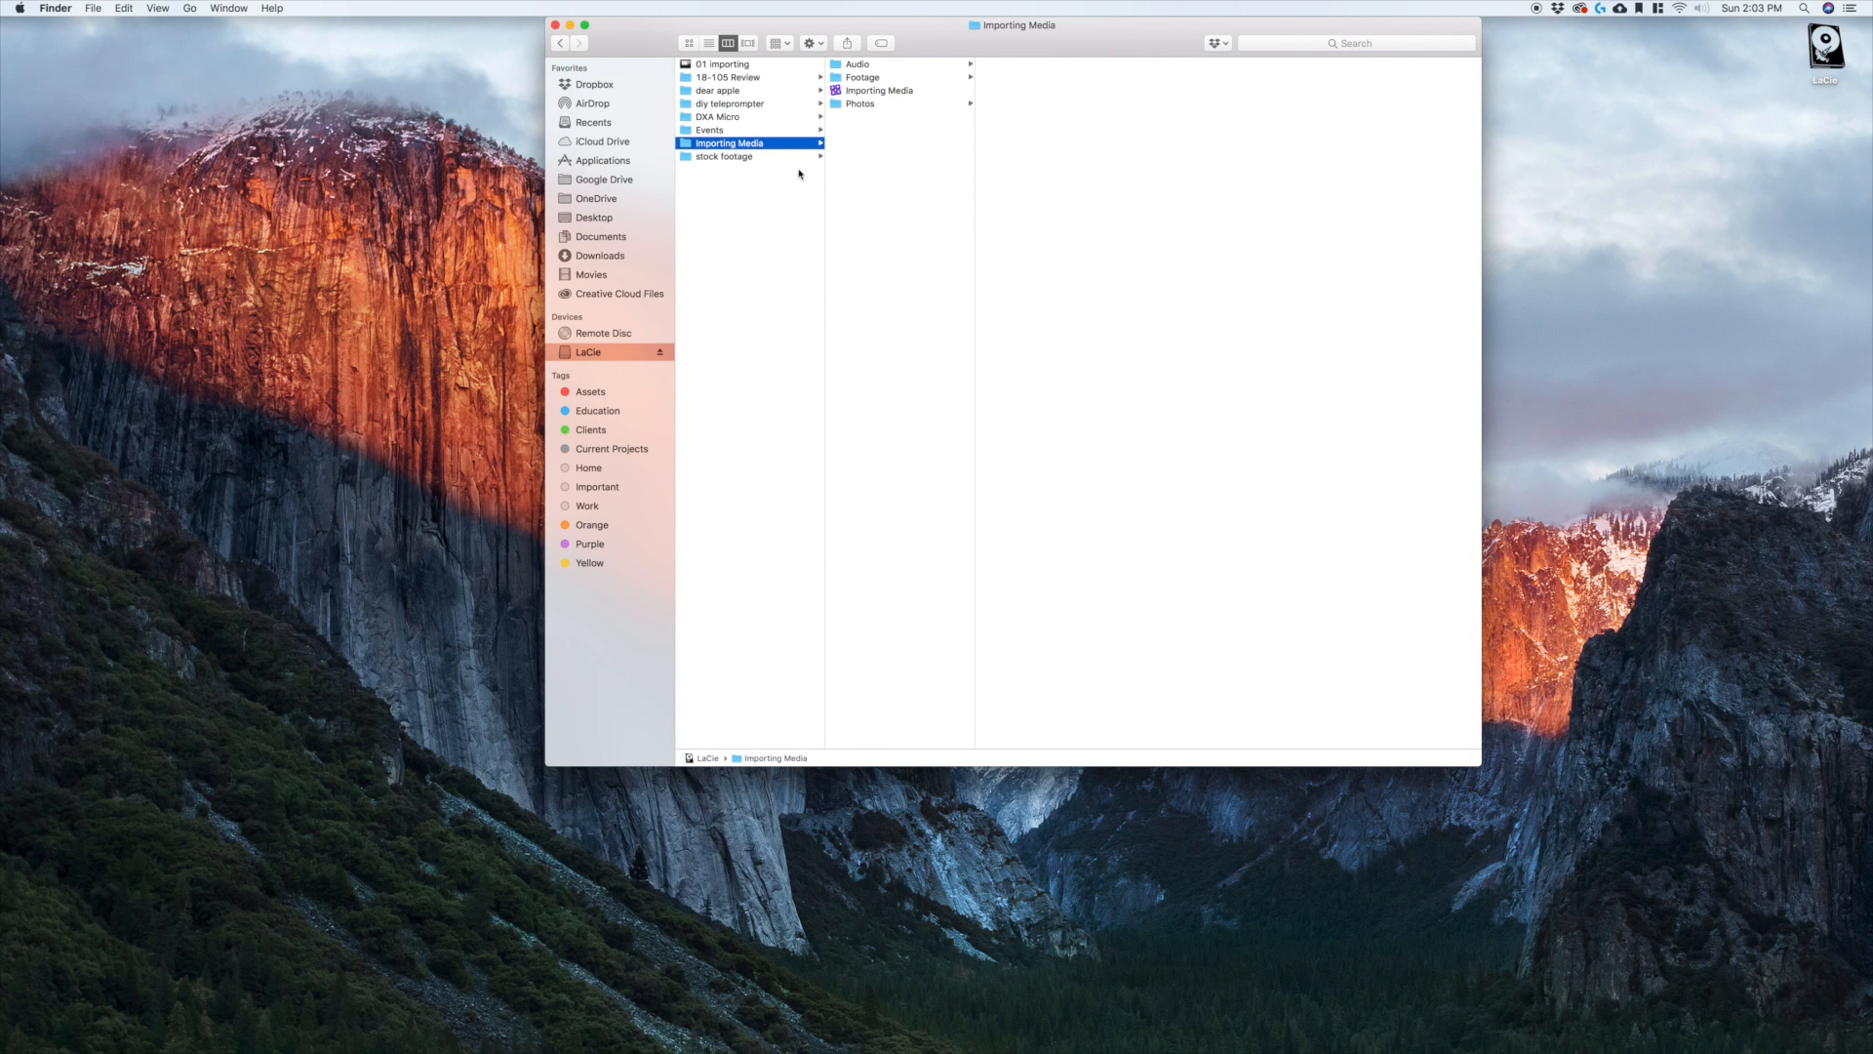
pyautogui.rightClick(717, 149)
pyautogui.click(761, 171)
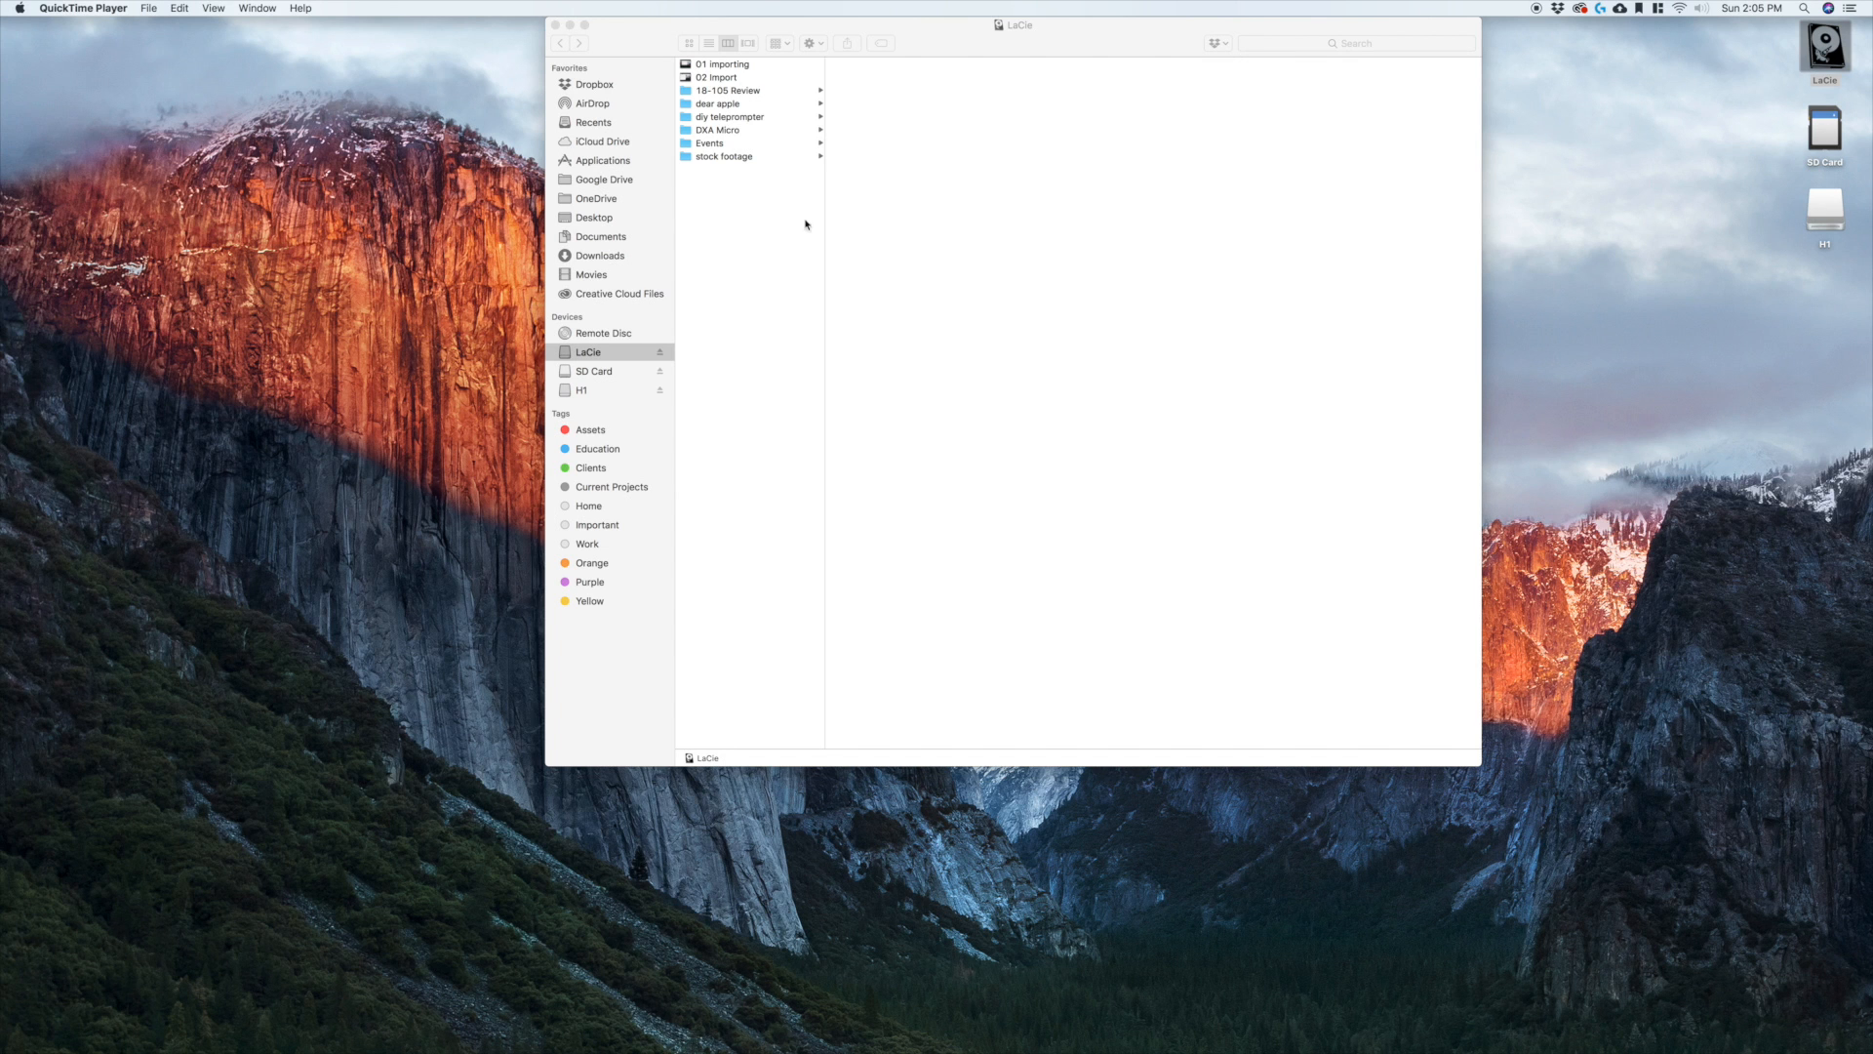
# Step: Switch to Final Cut Pro and close the Untitled library
pyautogui.moveTo(2, 332)
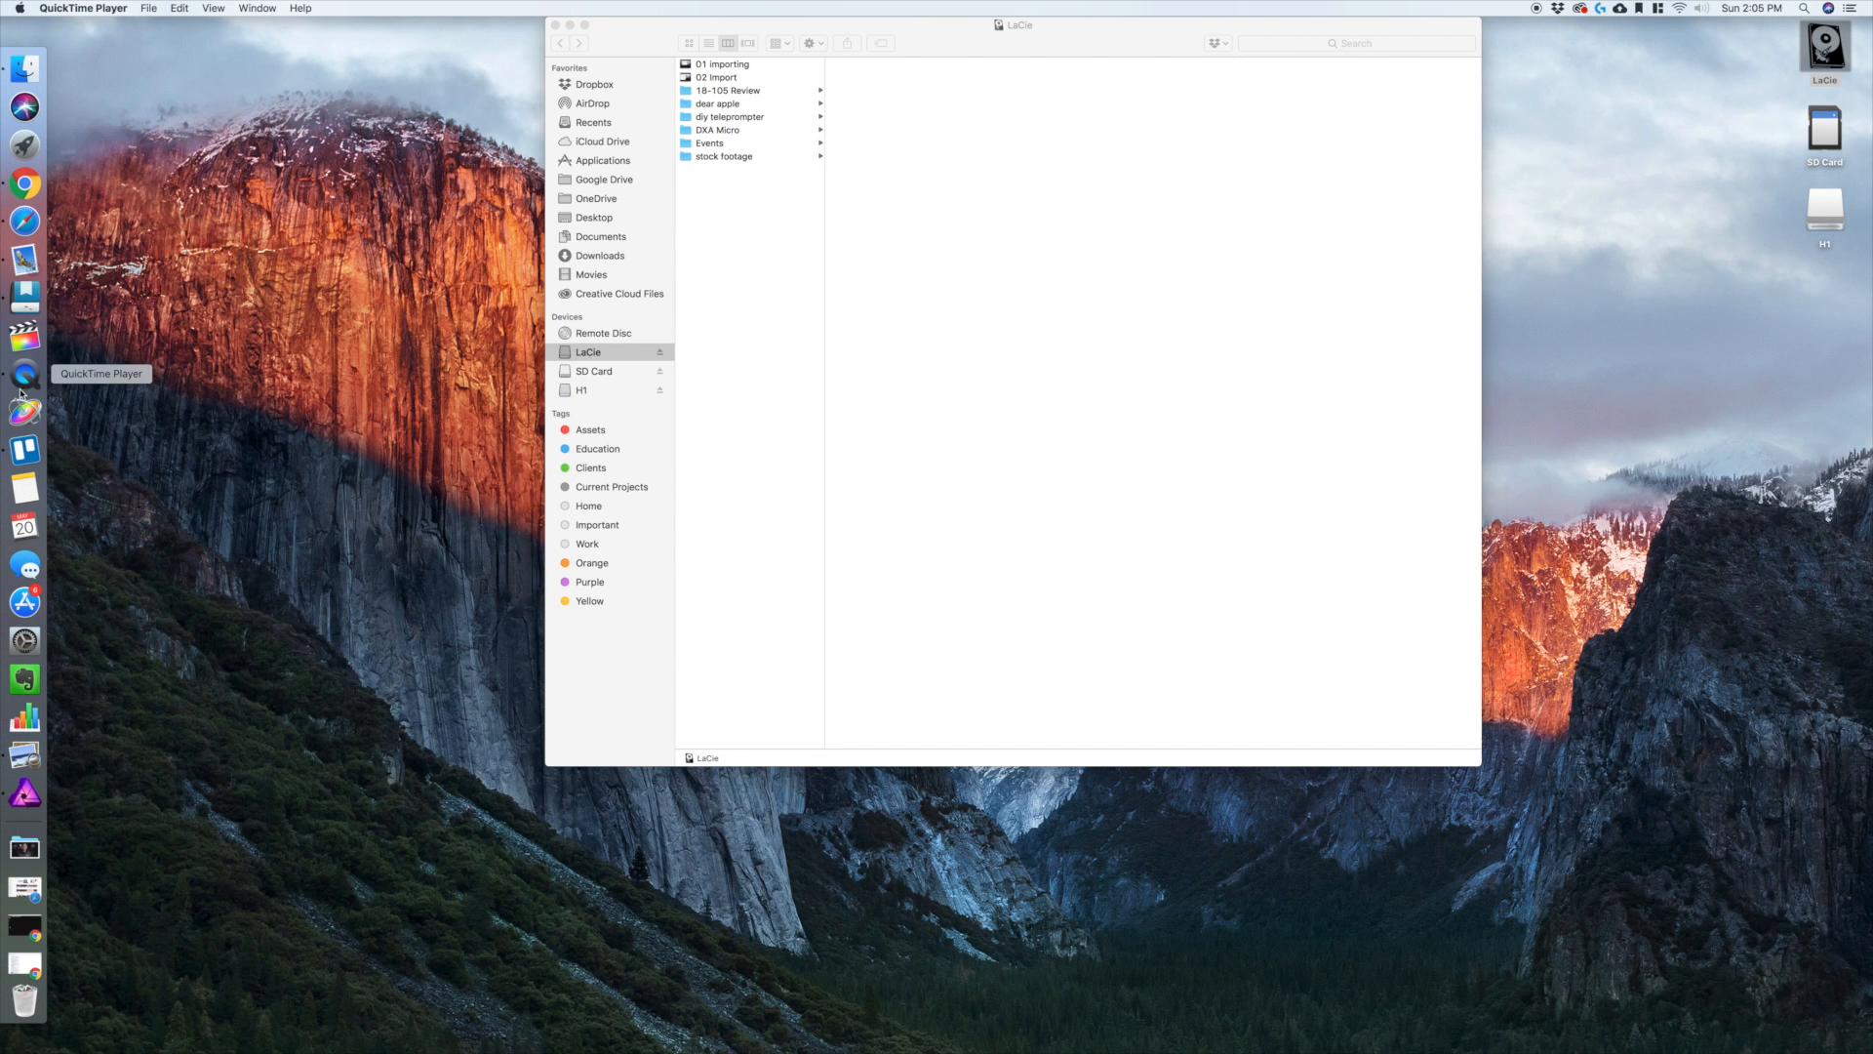
pyautogui.click(23, 338)
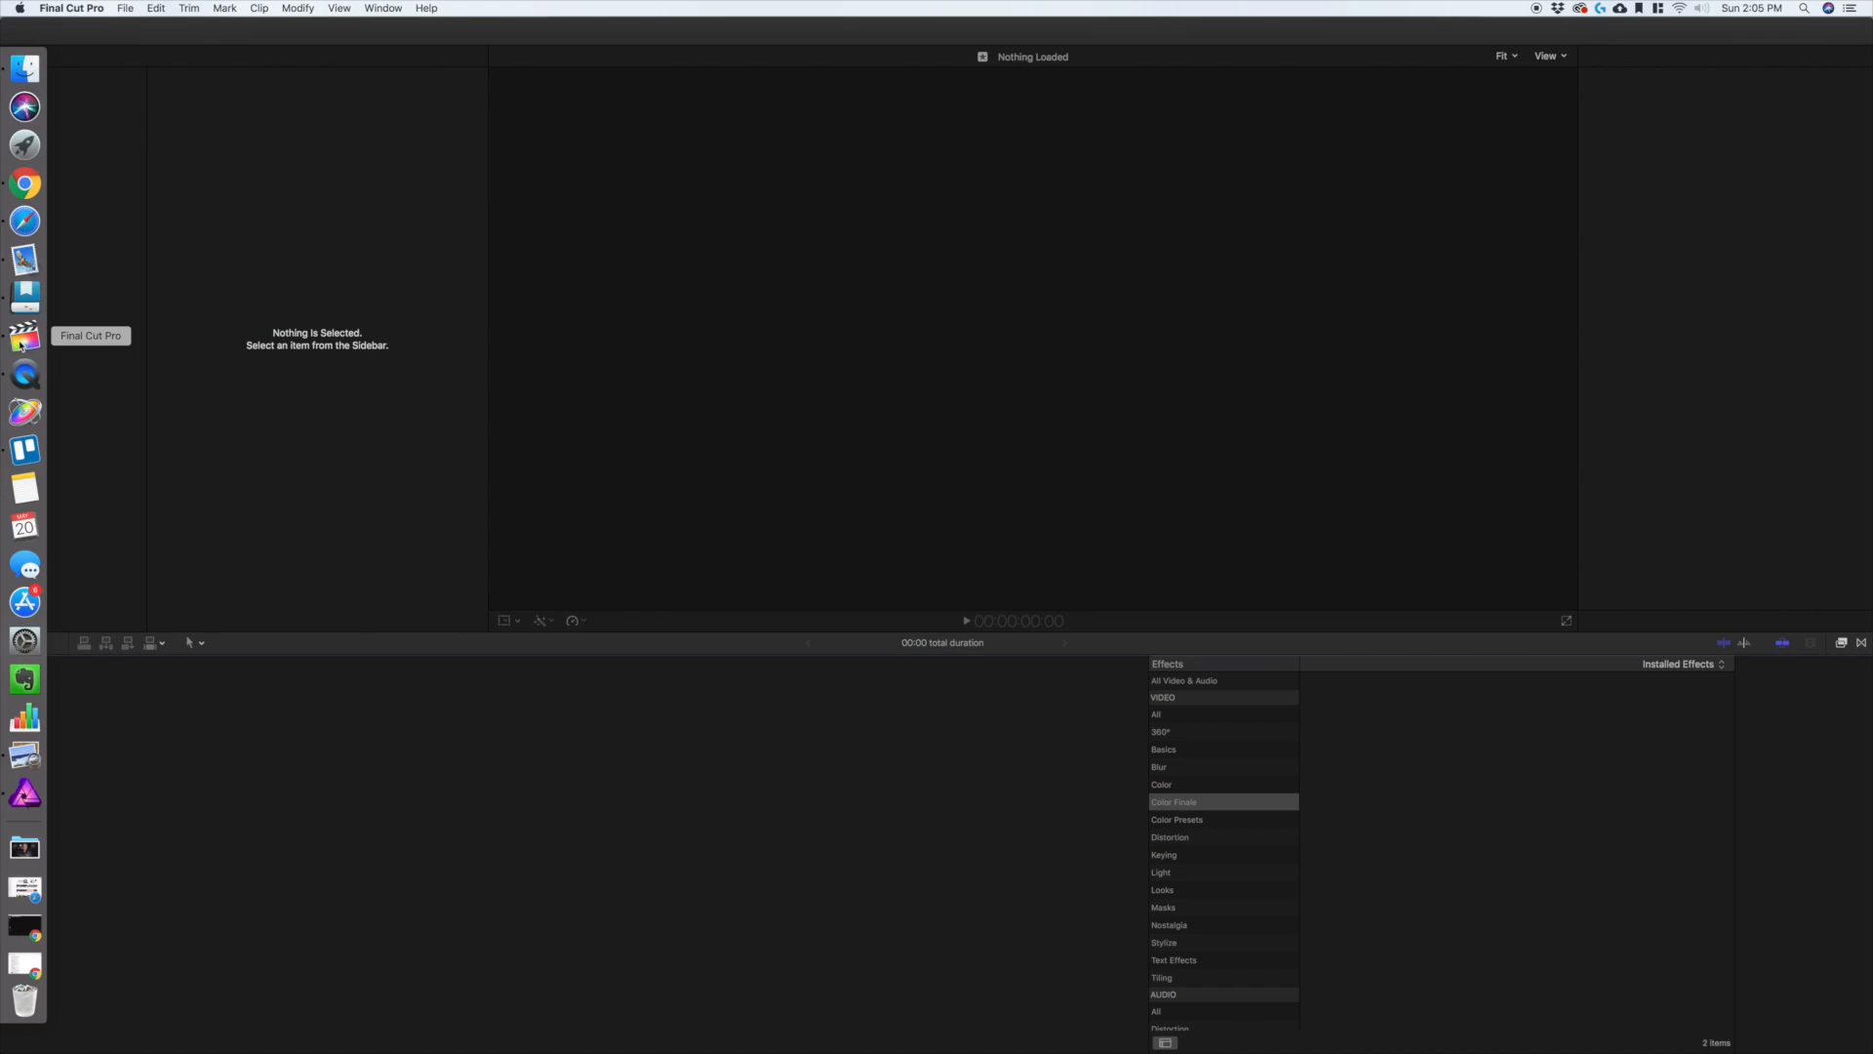
pyautogui.click(126, 7)
pyautogui.click(153, 63)
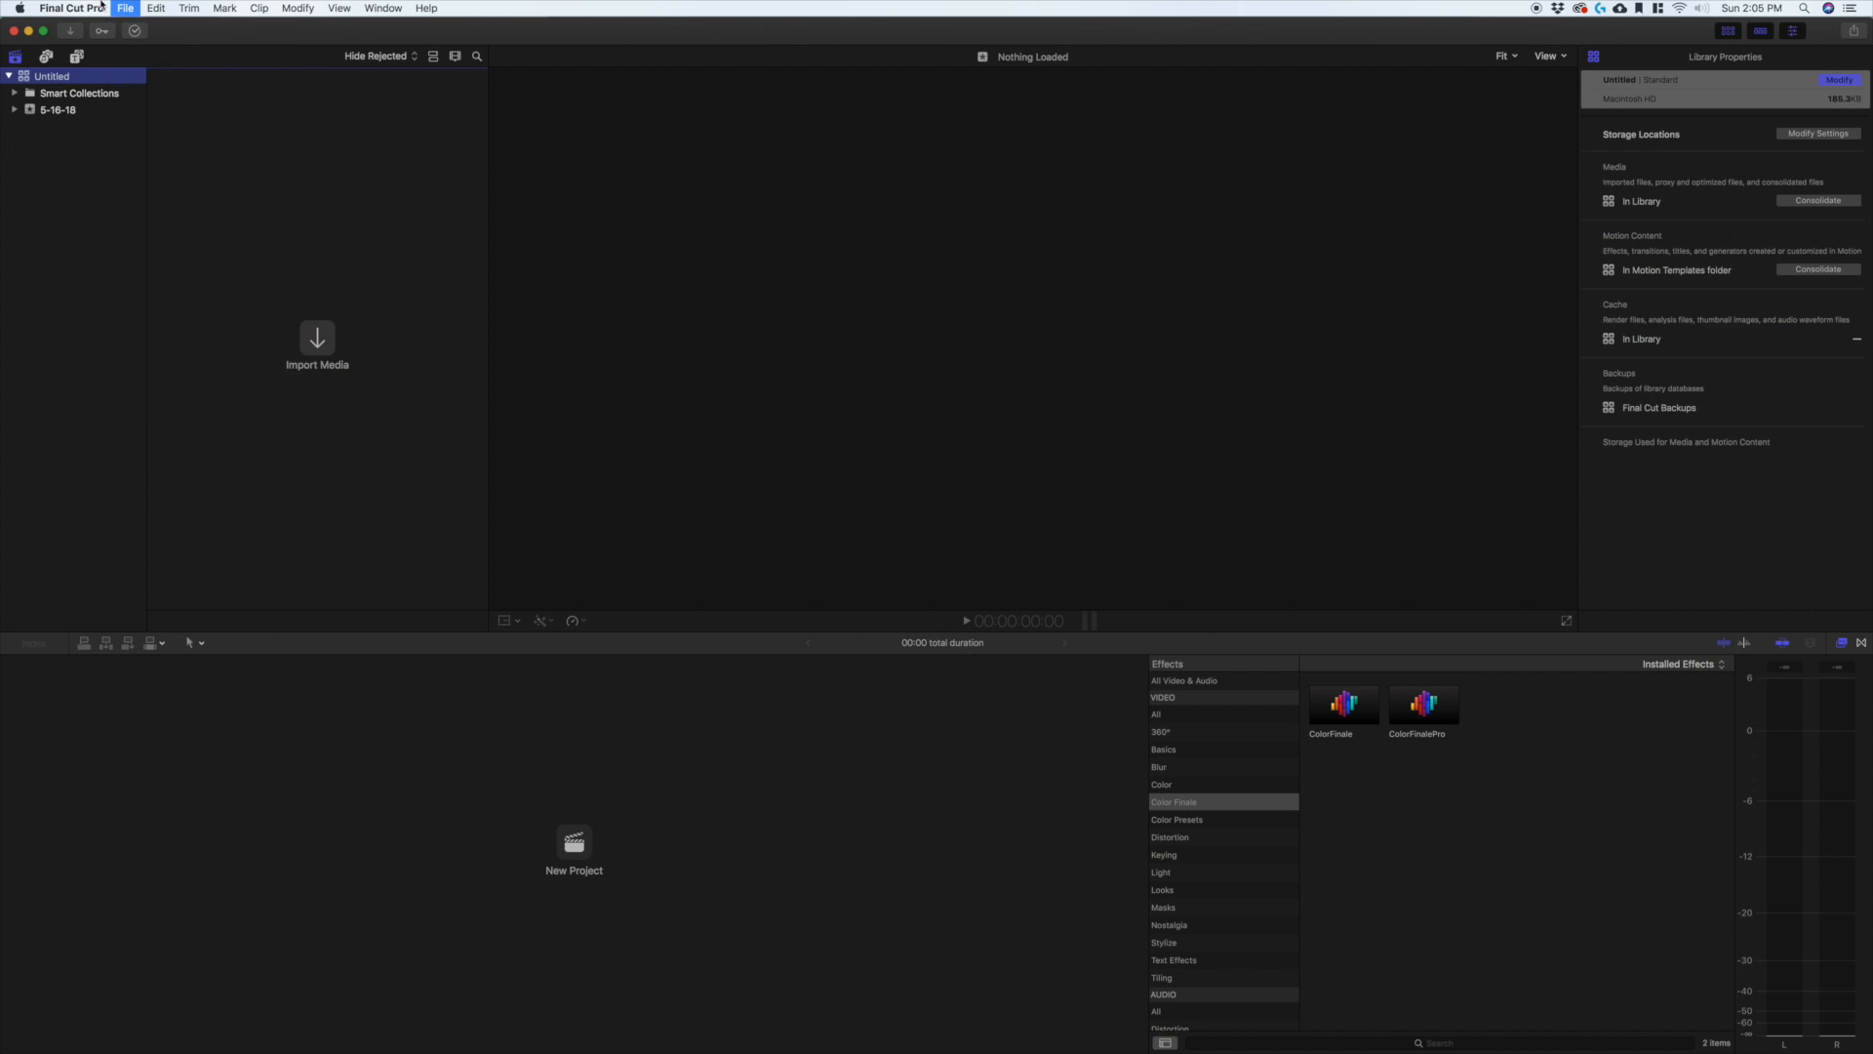
# Step: Create a new library named "Importing Media" and save it on the LaCie drive
pyautogui.click(125, 8)
pyautogui.moveTo(276, 29)
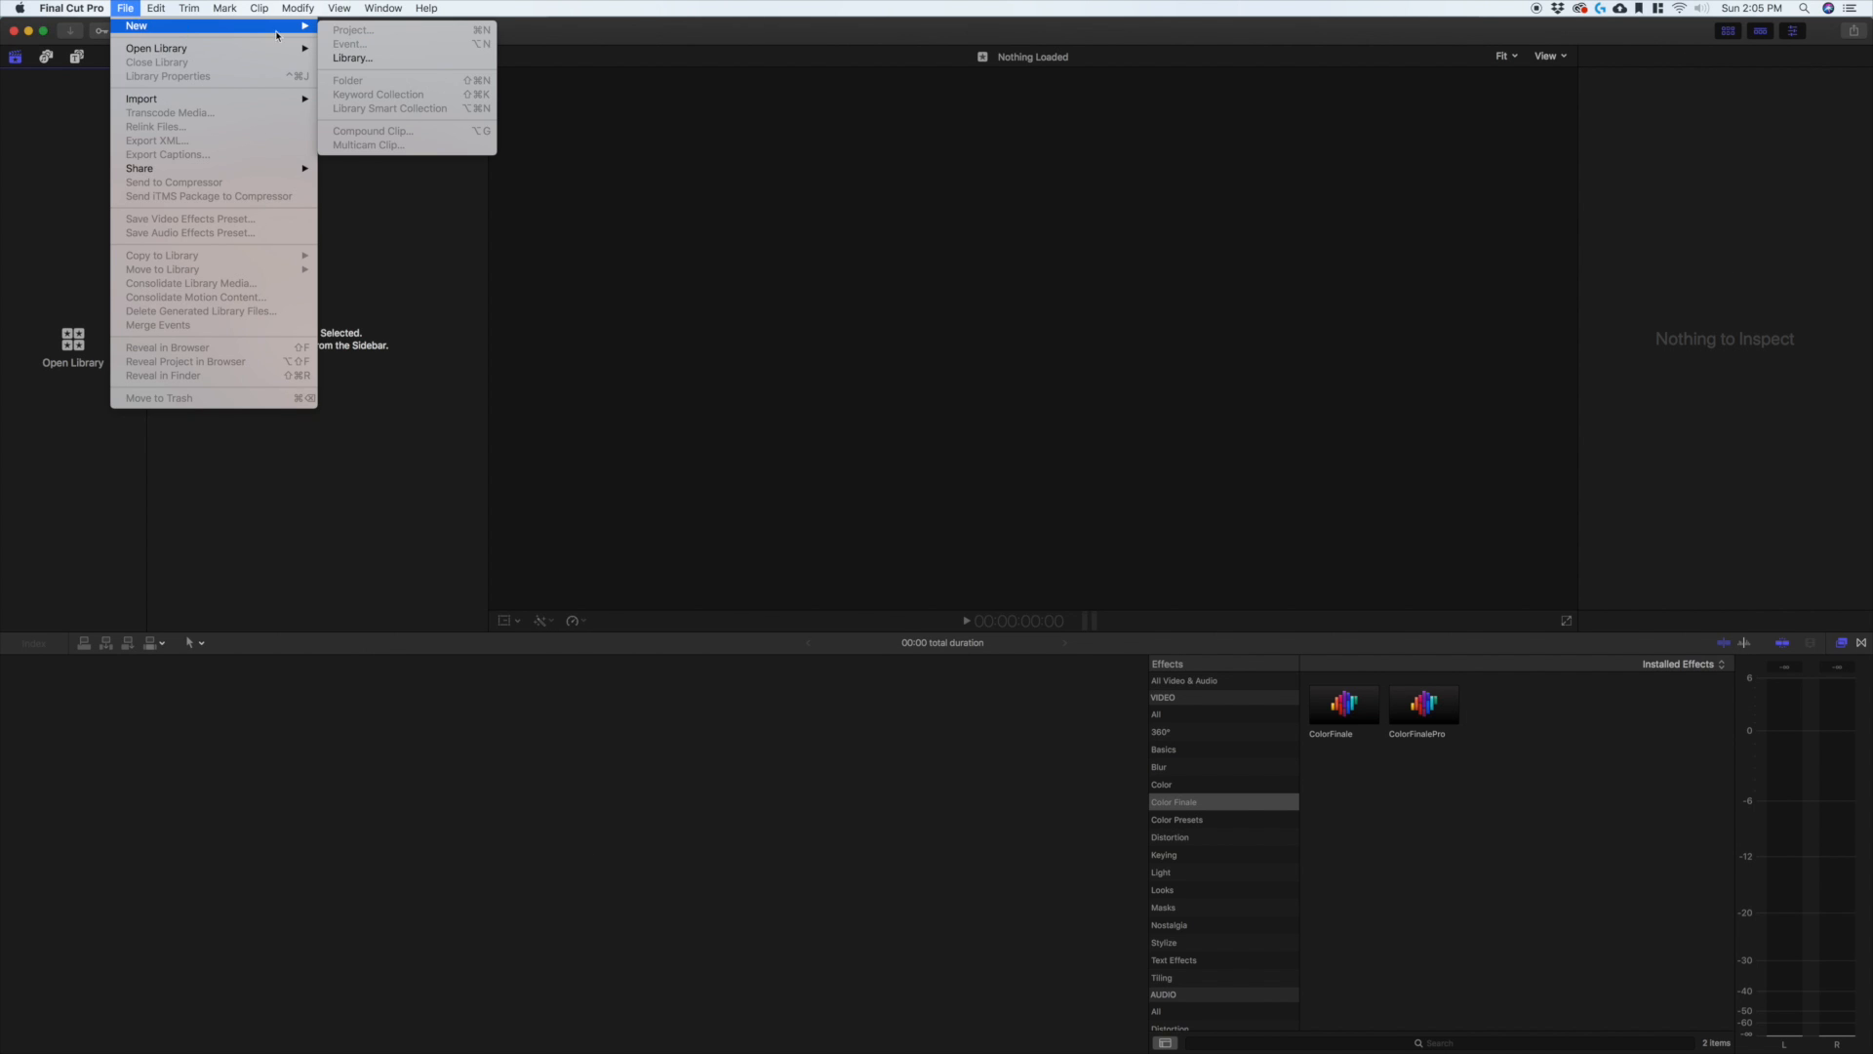
pyautogui.click(371, 58)
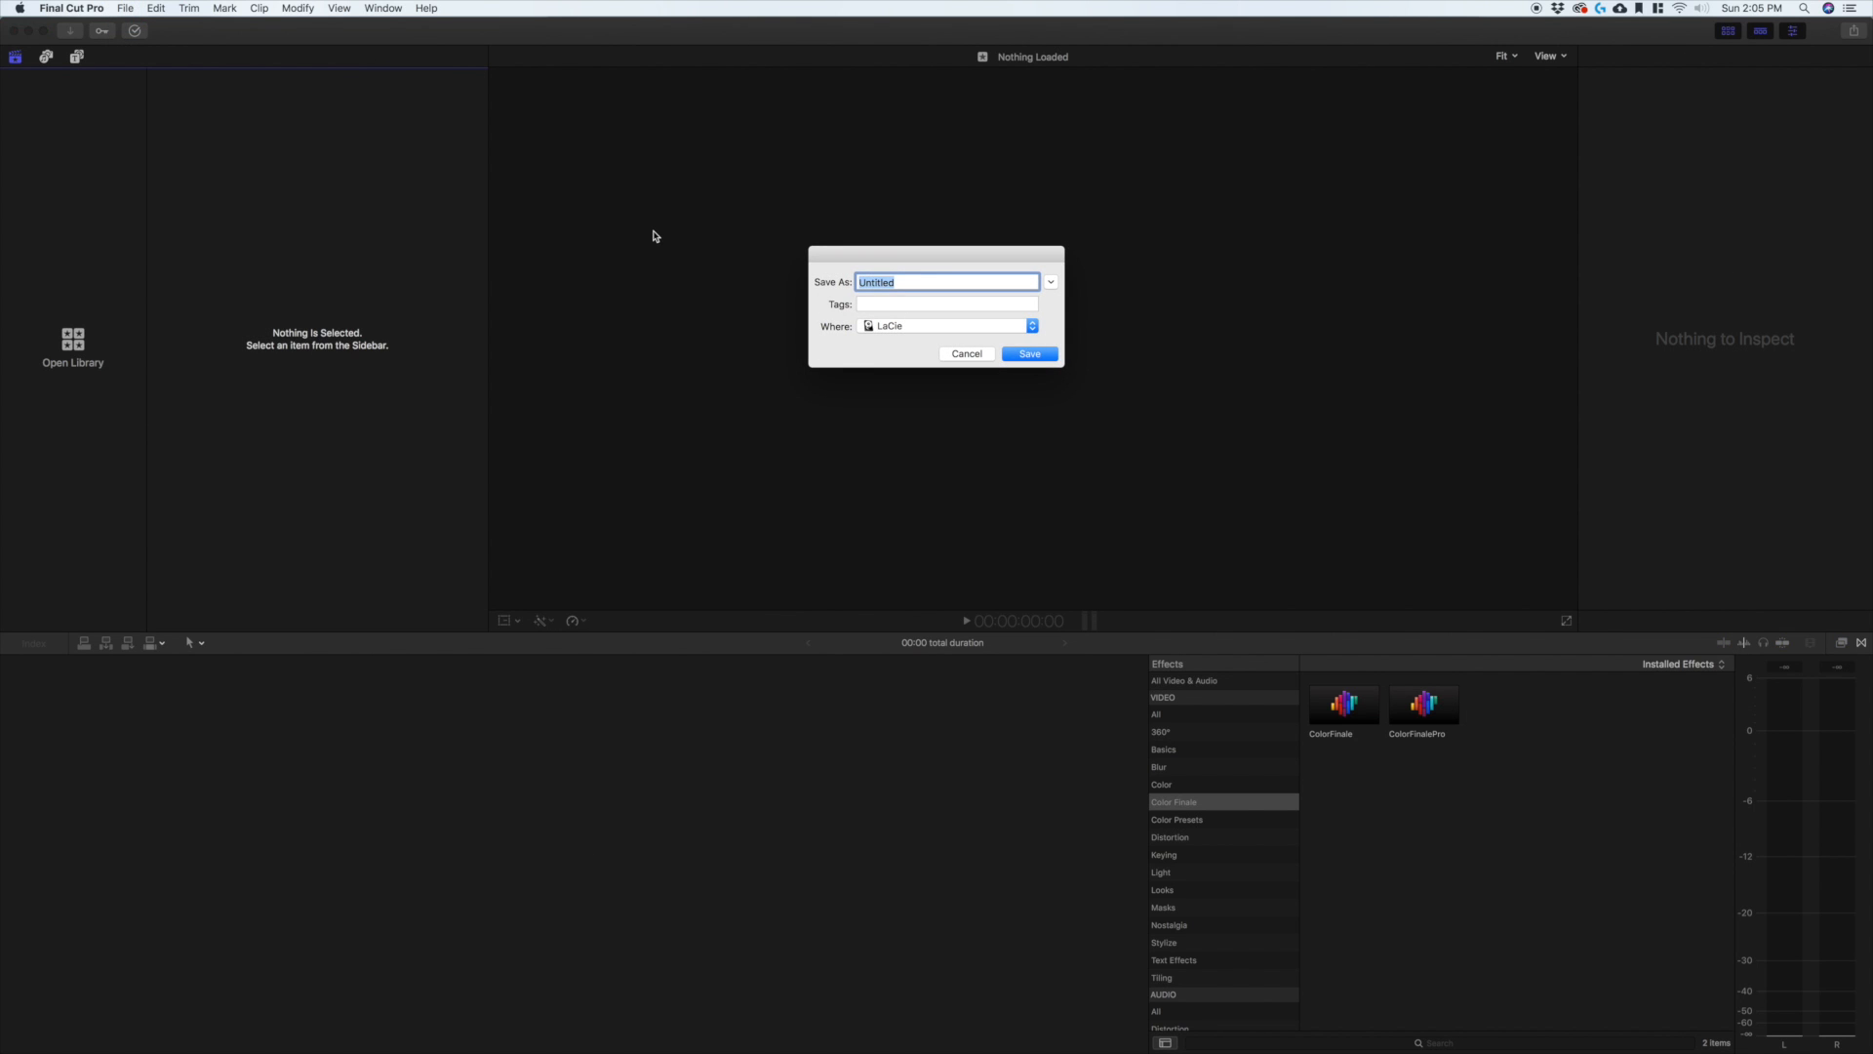
pyautogui.write('Importing Media')
pyautogui.click(1032, 353)
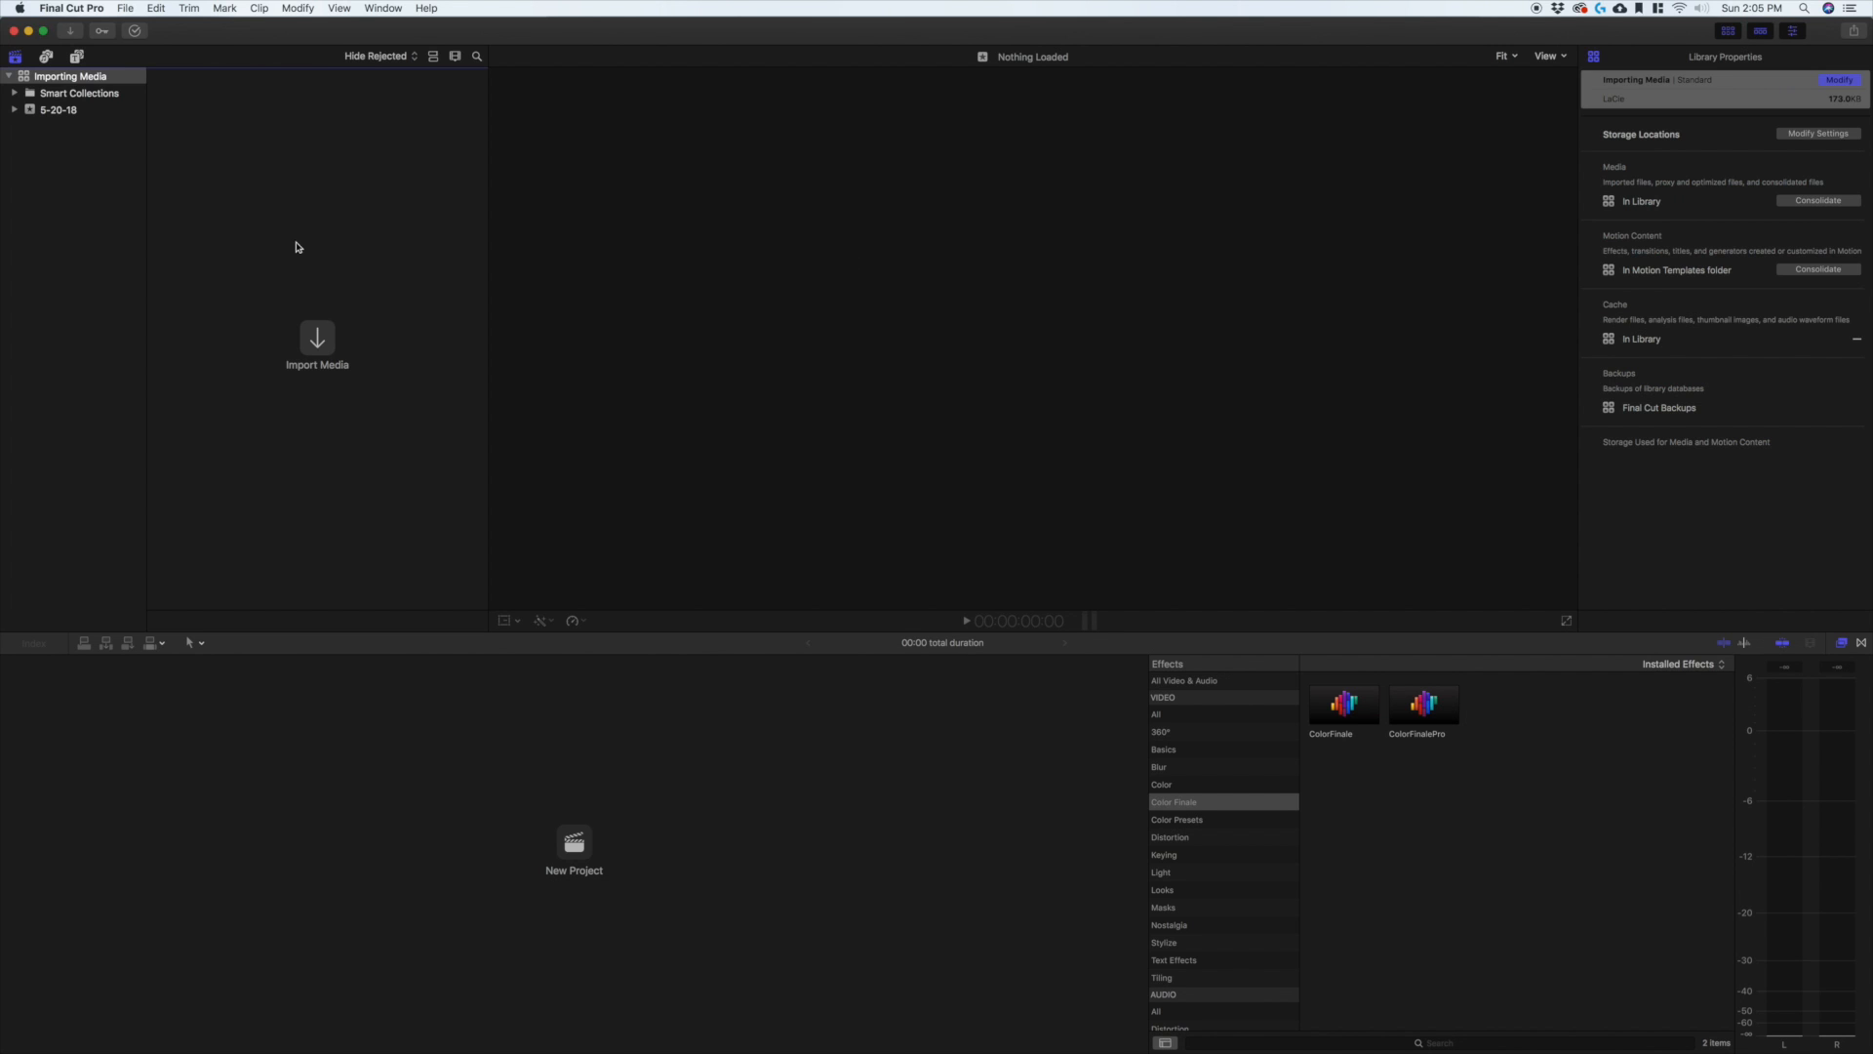
# Step: Create a new project named "Importing Media" in the 5-20-18 event
pyautogui.click(584, 831)
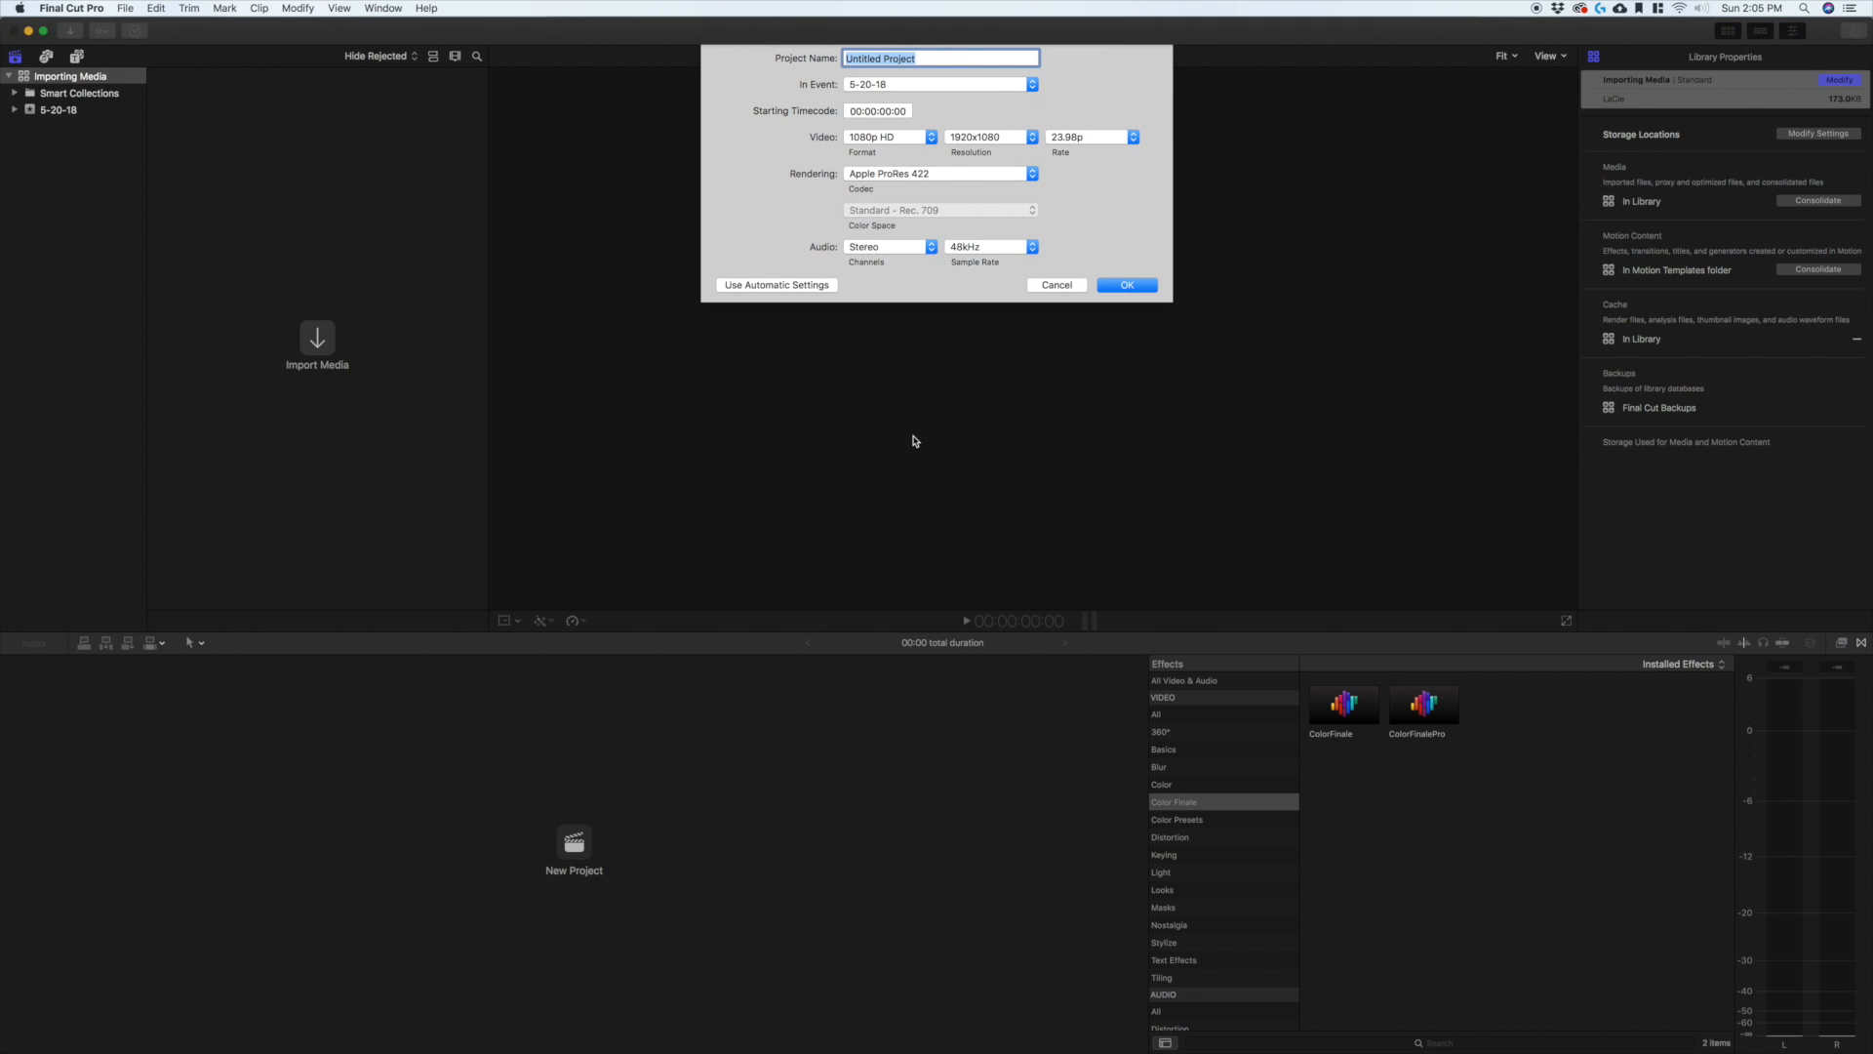
pyautogui.write('Importing Media')
pyautogui.click(1141, 290)
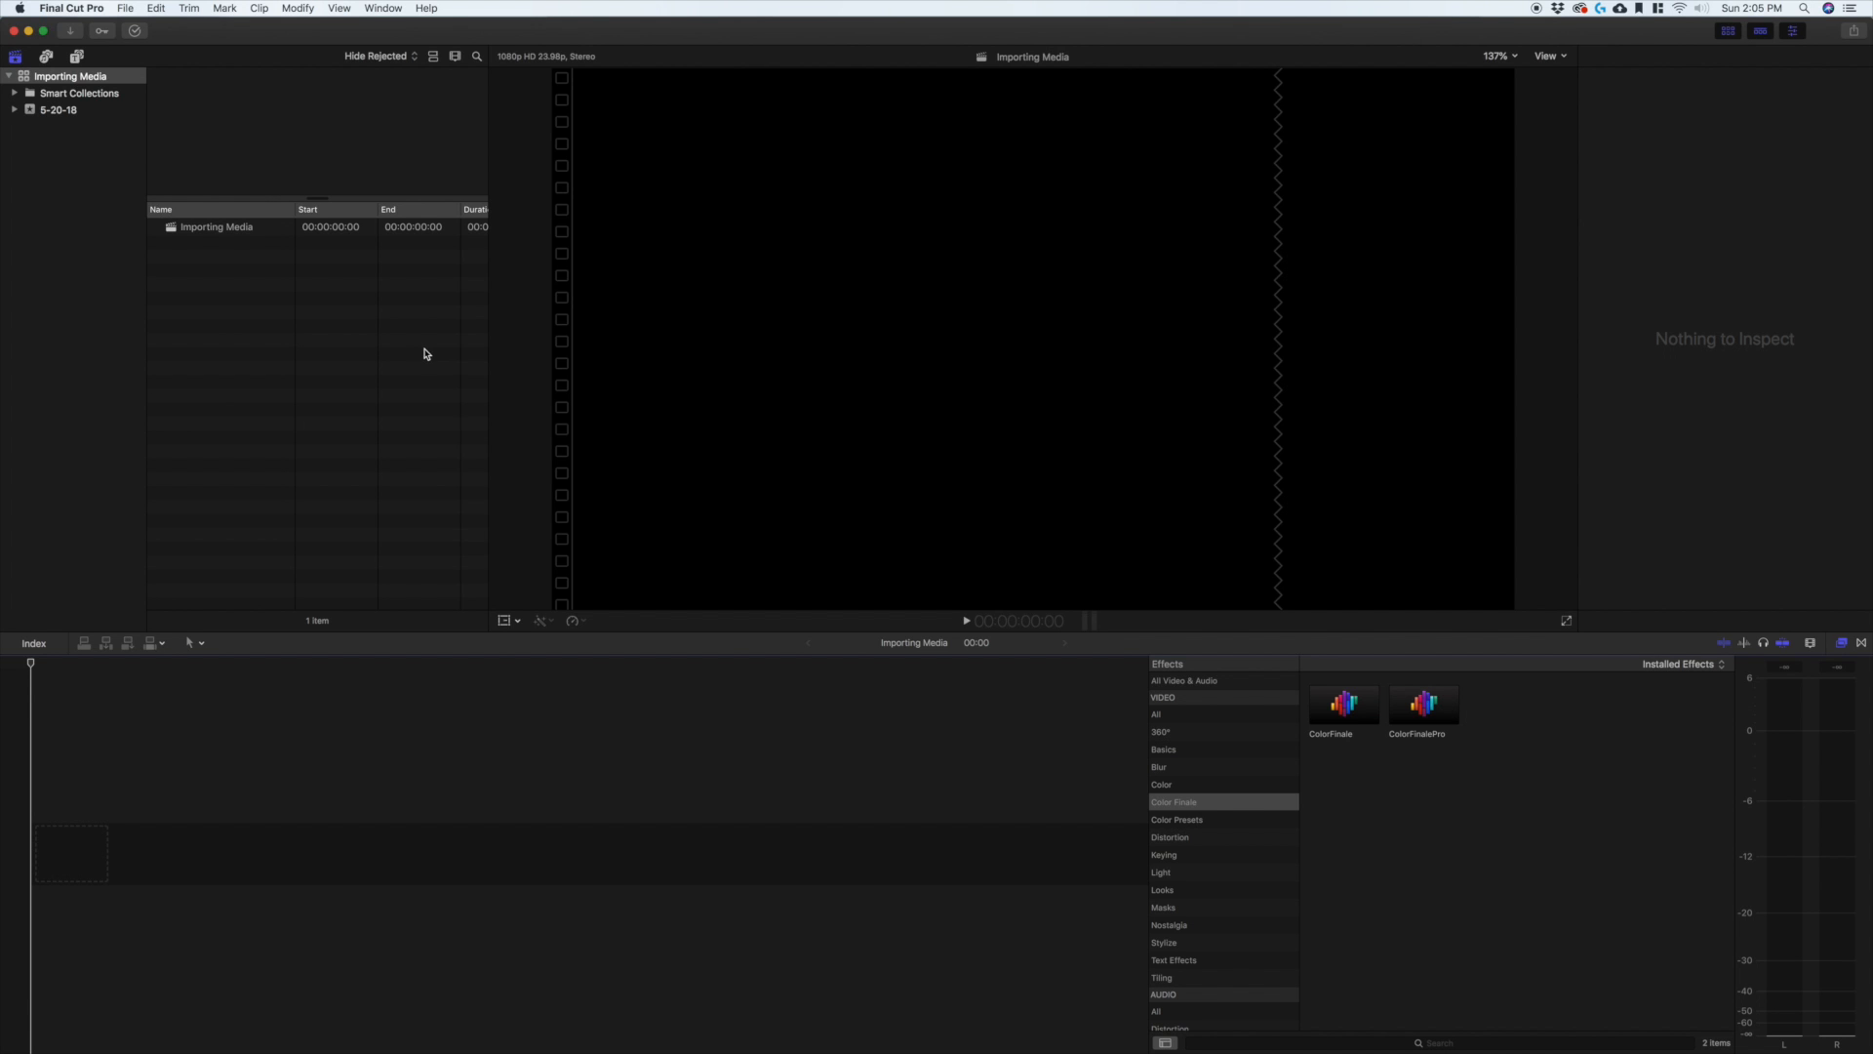
# Step: Start a media import from the H1 recorder and select ZOOM0001.WAV and ZOOM0002.WAV in STEREO/FOLDER01
pyautogui.press('super+i')
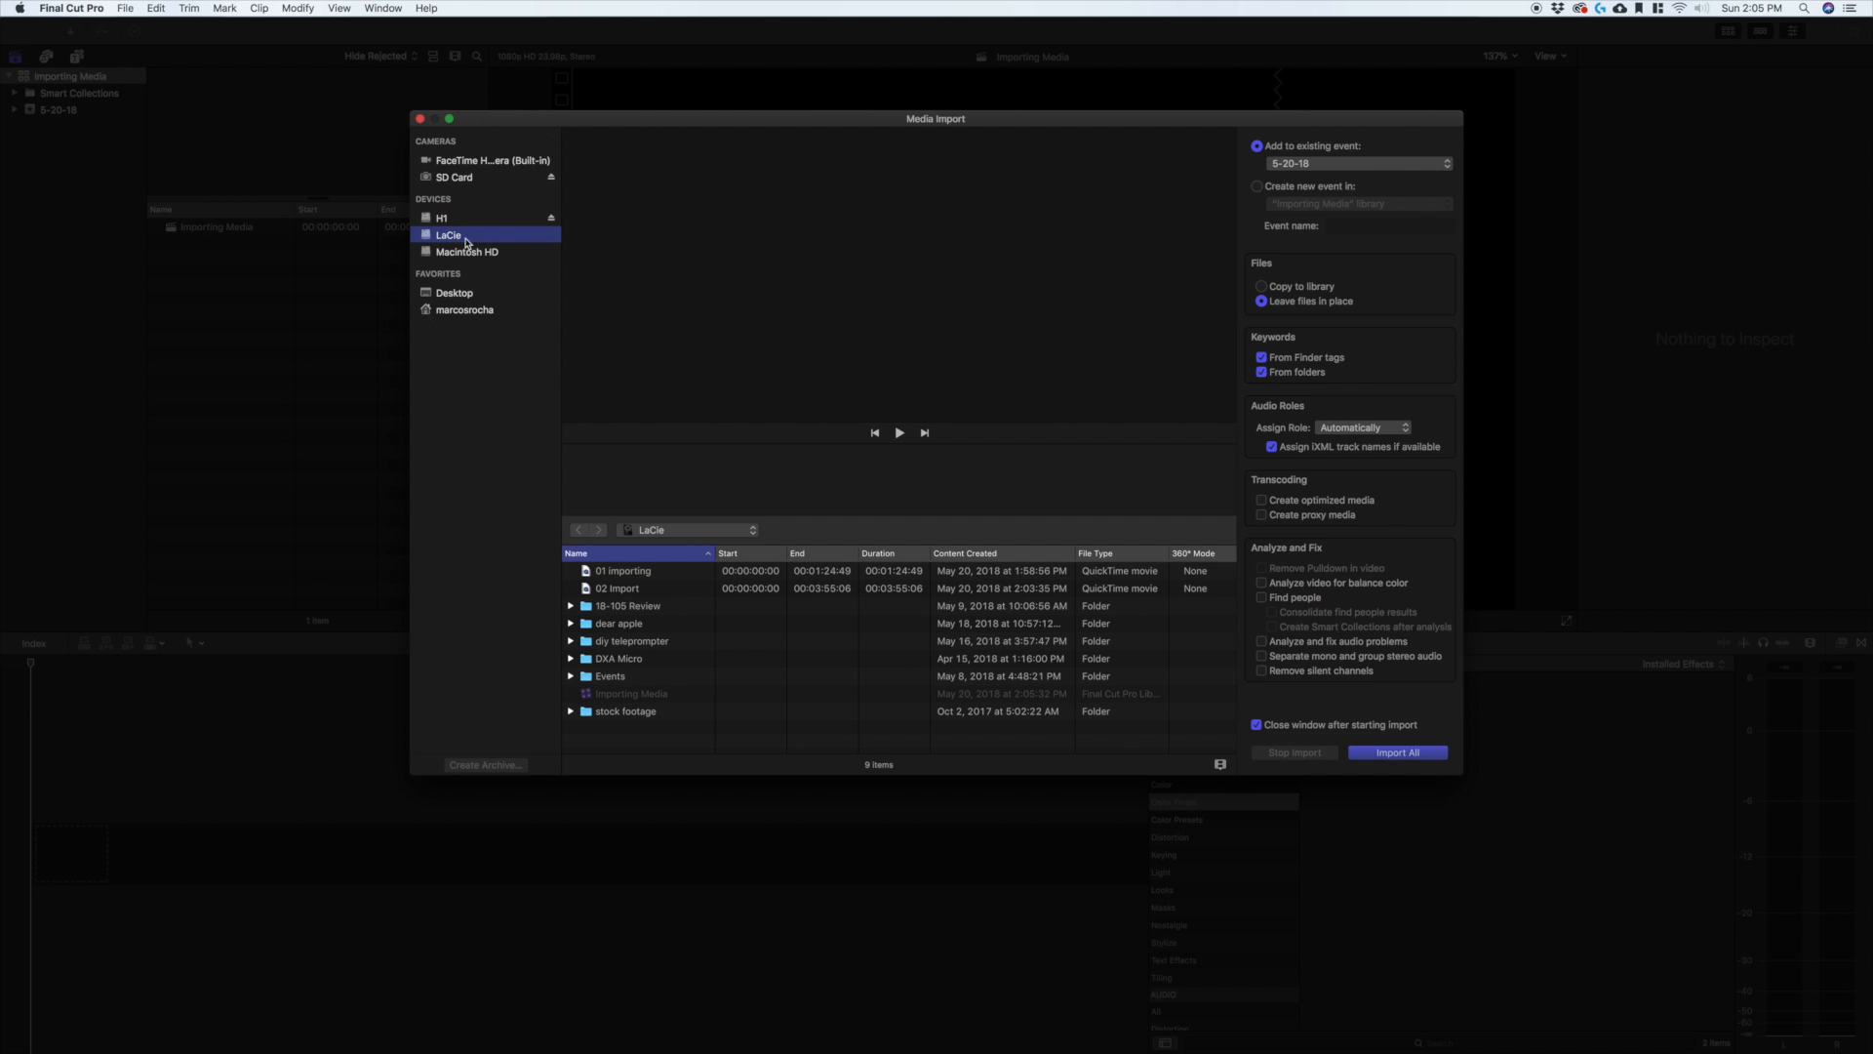
pyautogui.click(444, 221)
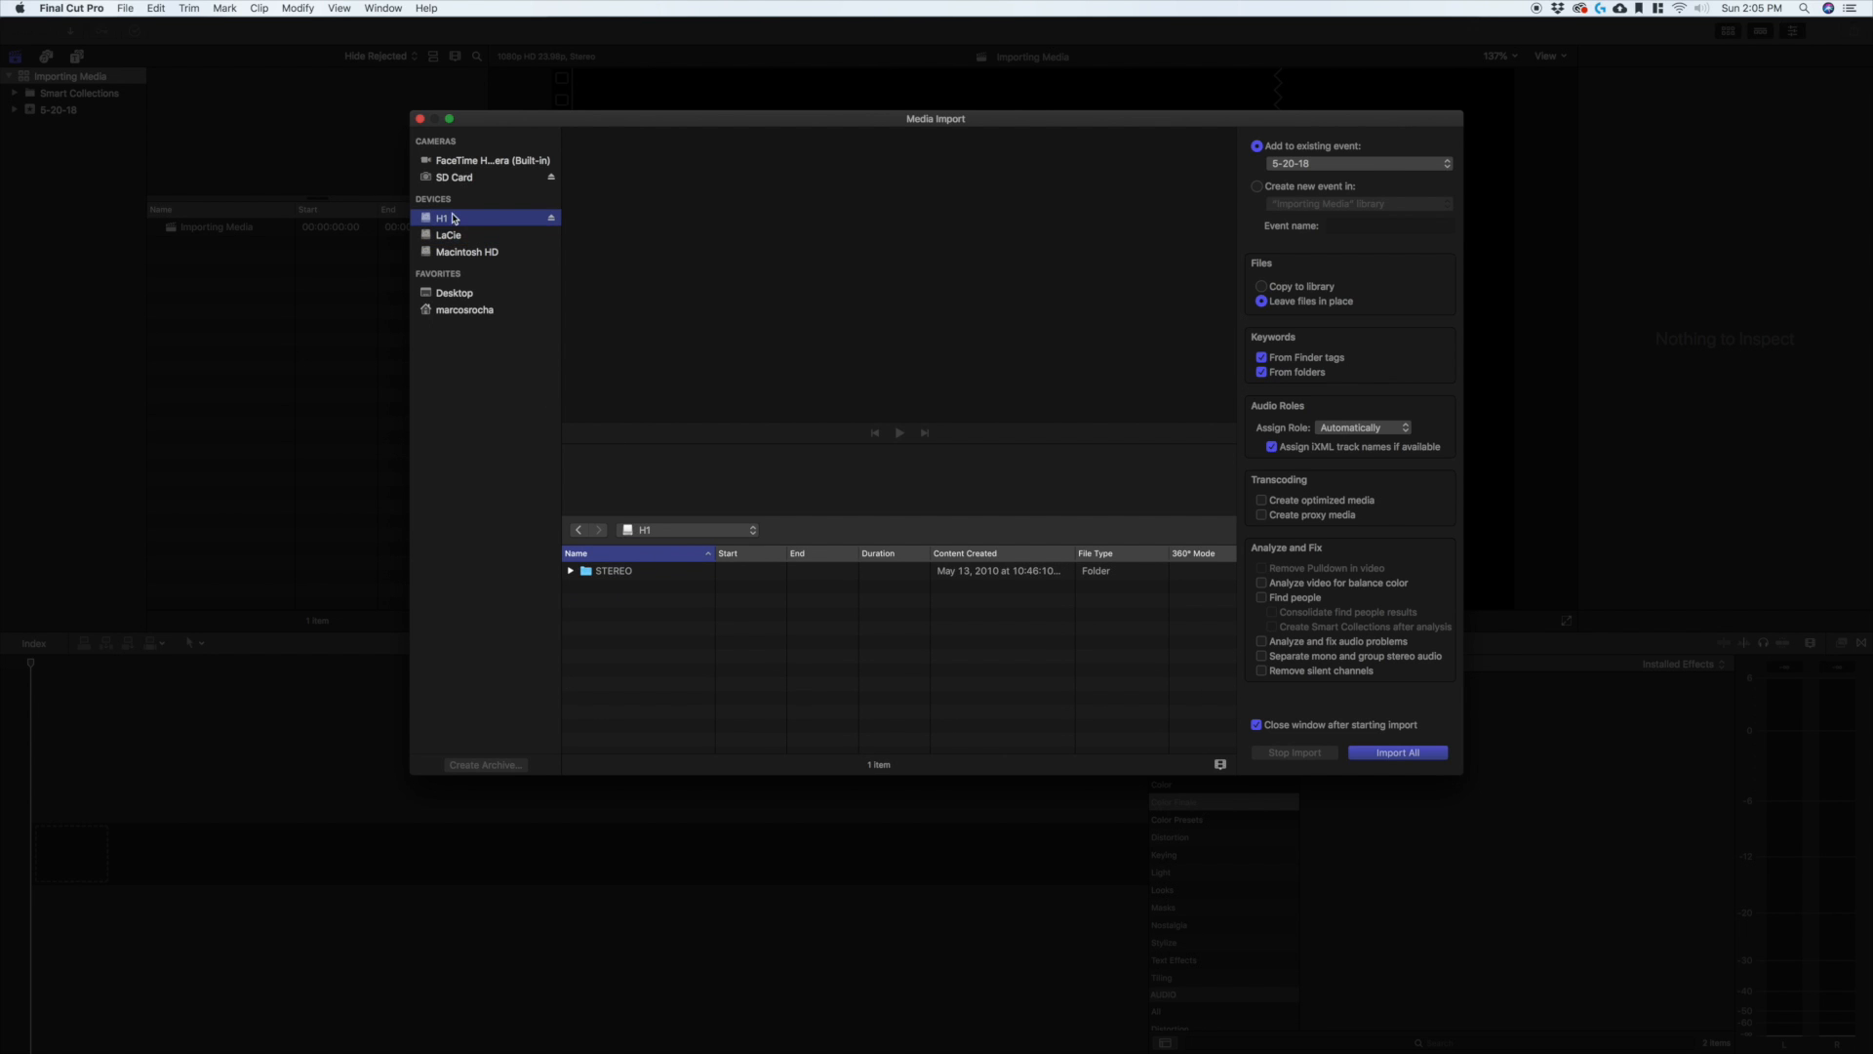
pyautogui.click(570, 571)
pyautogui.click(583, 588)
pyautogui.moveTo(657, 647); pyautogui.dragTo(658, 606)
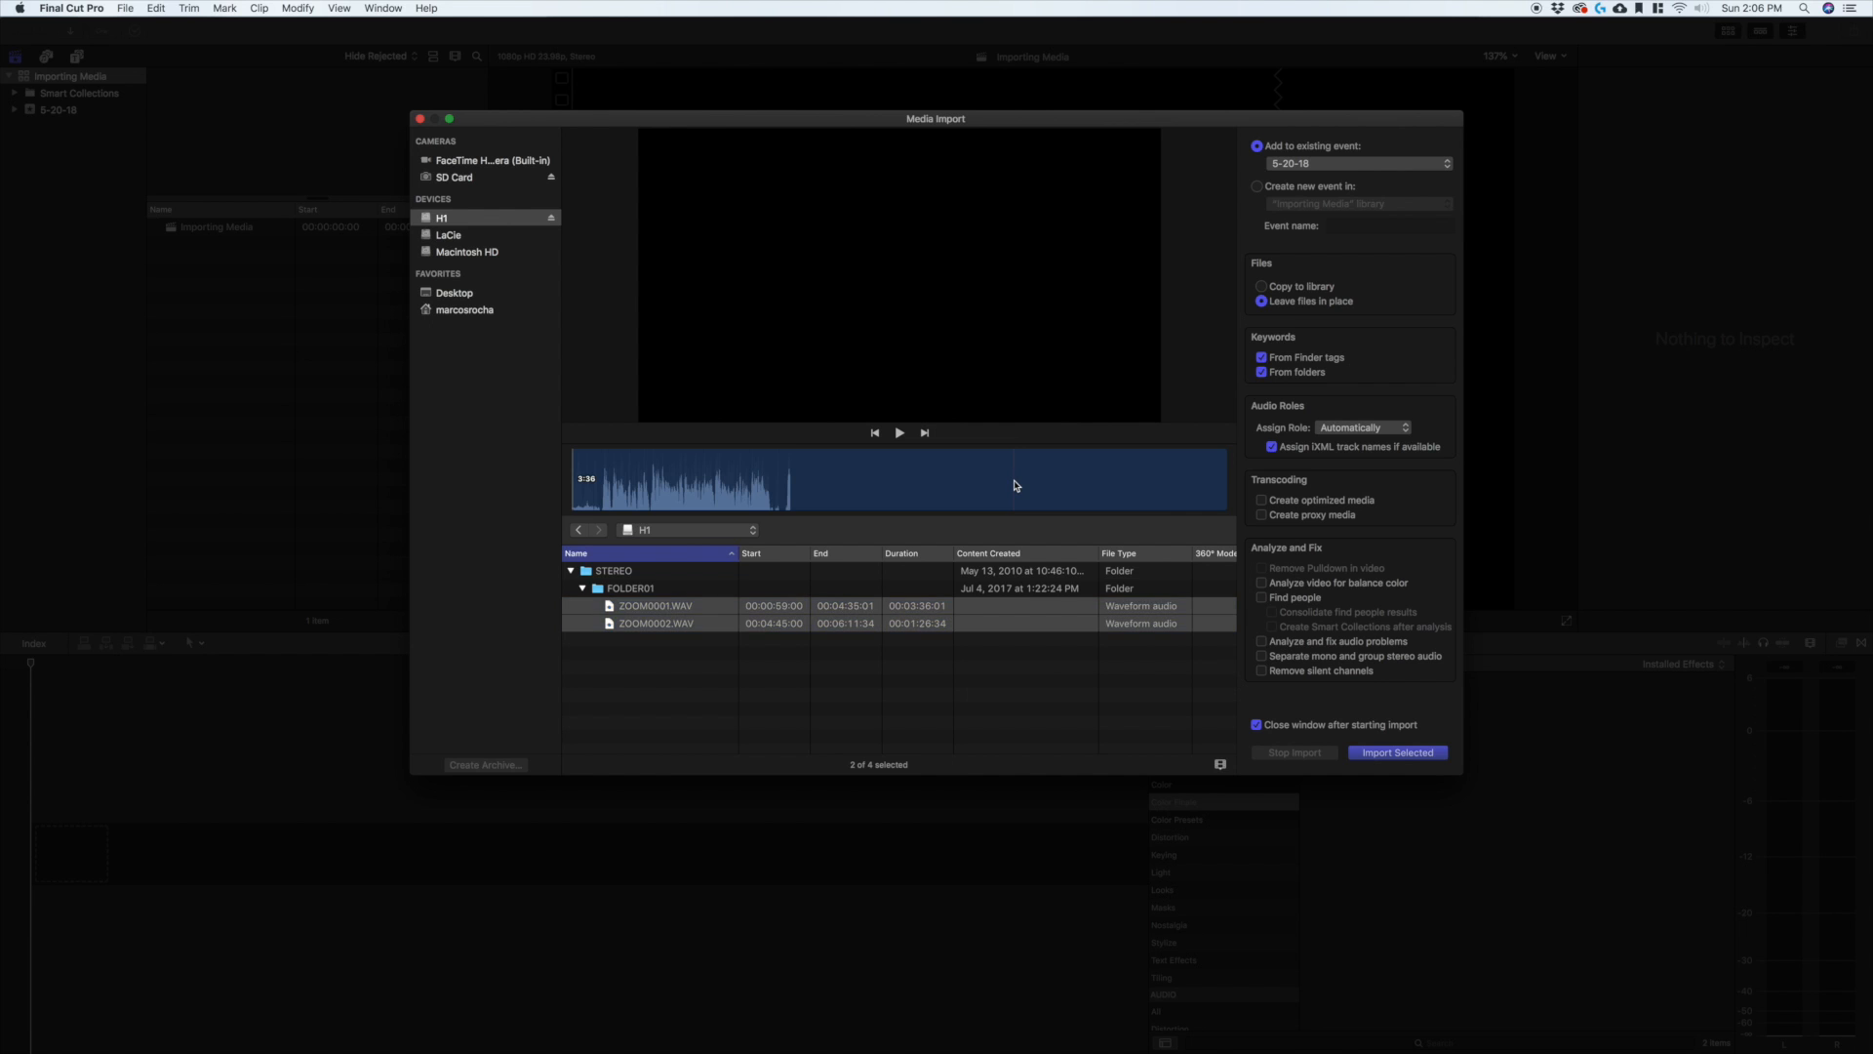
# Step: Import the selected audio files with Copy to library, and check the background tasks for the import's progress
pyautogui.click(1261, 287)
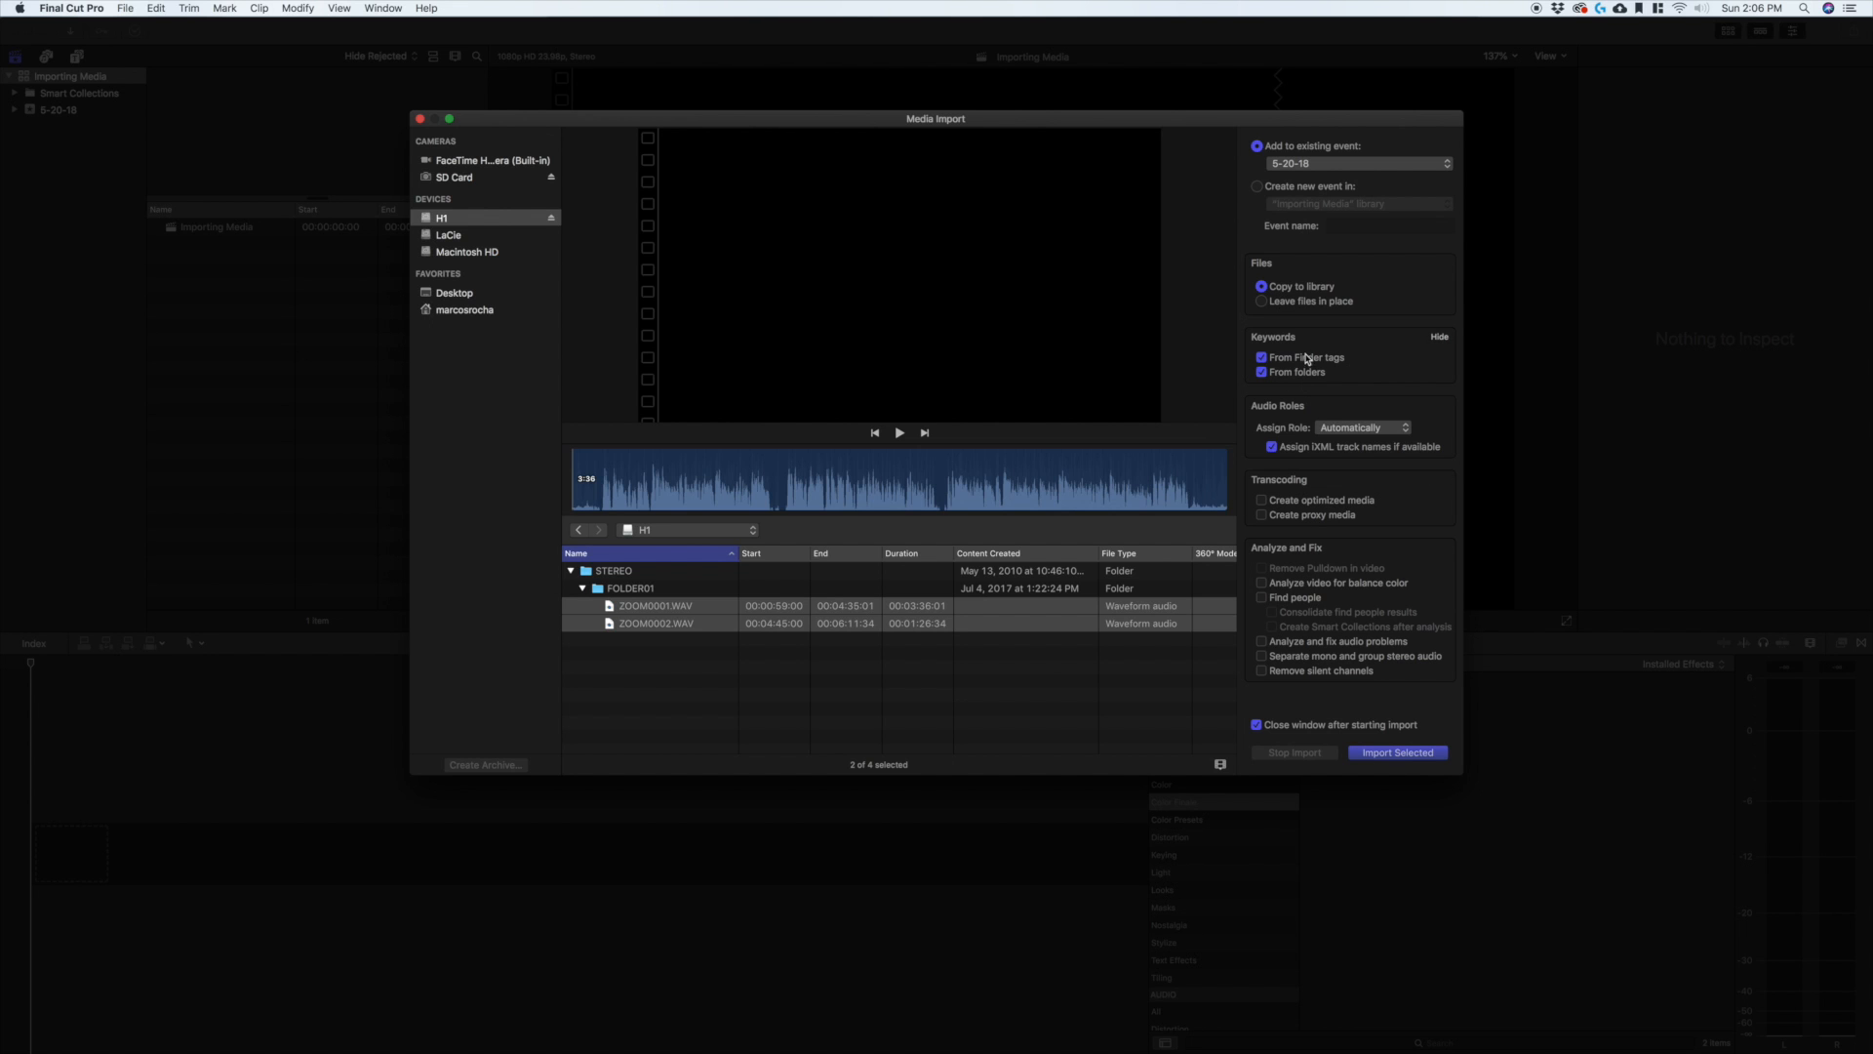
pyautogui.click(1410, 754)
pyautogui.click(135, 30)
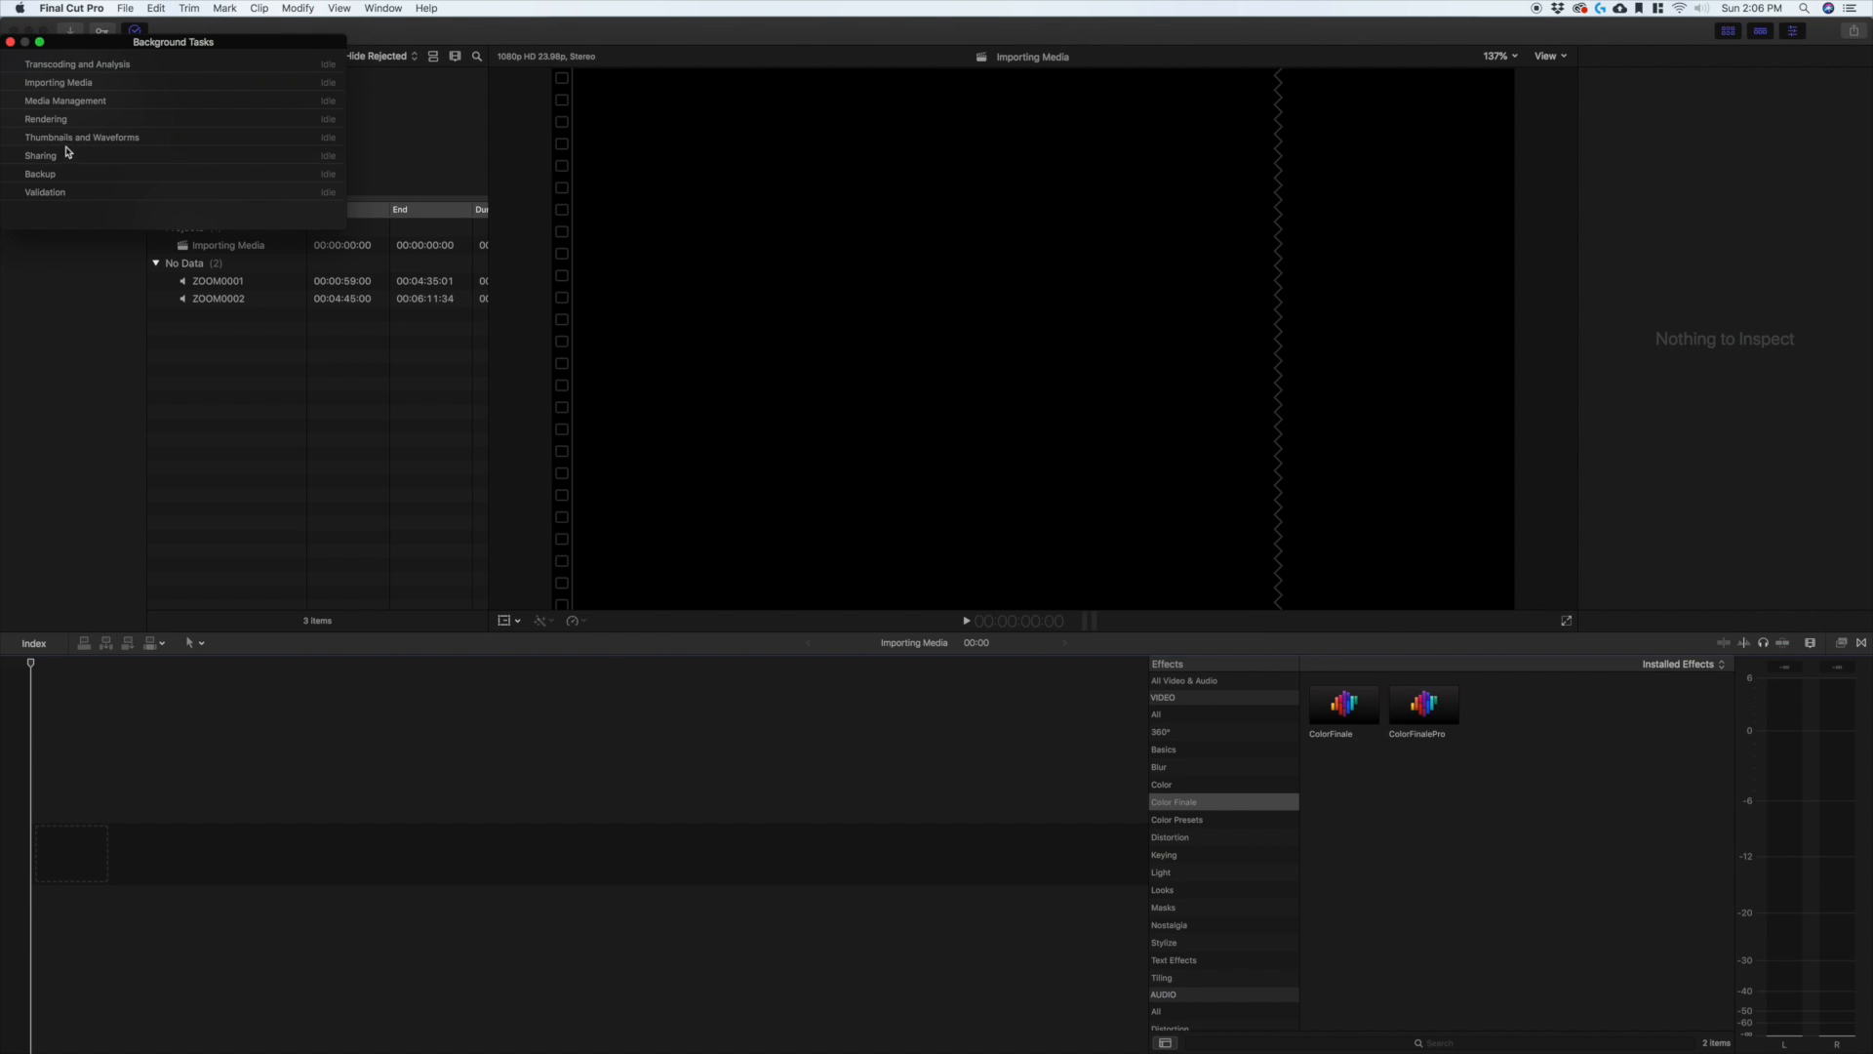
pyautogui.click(10, 42)
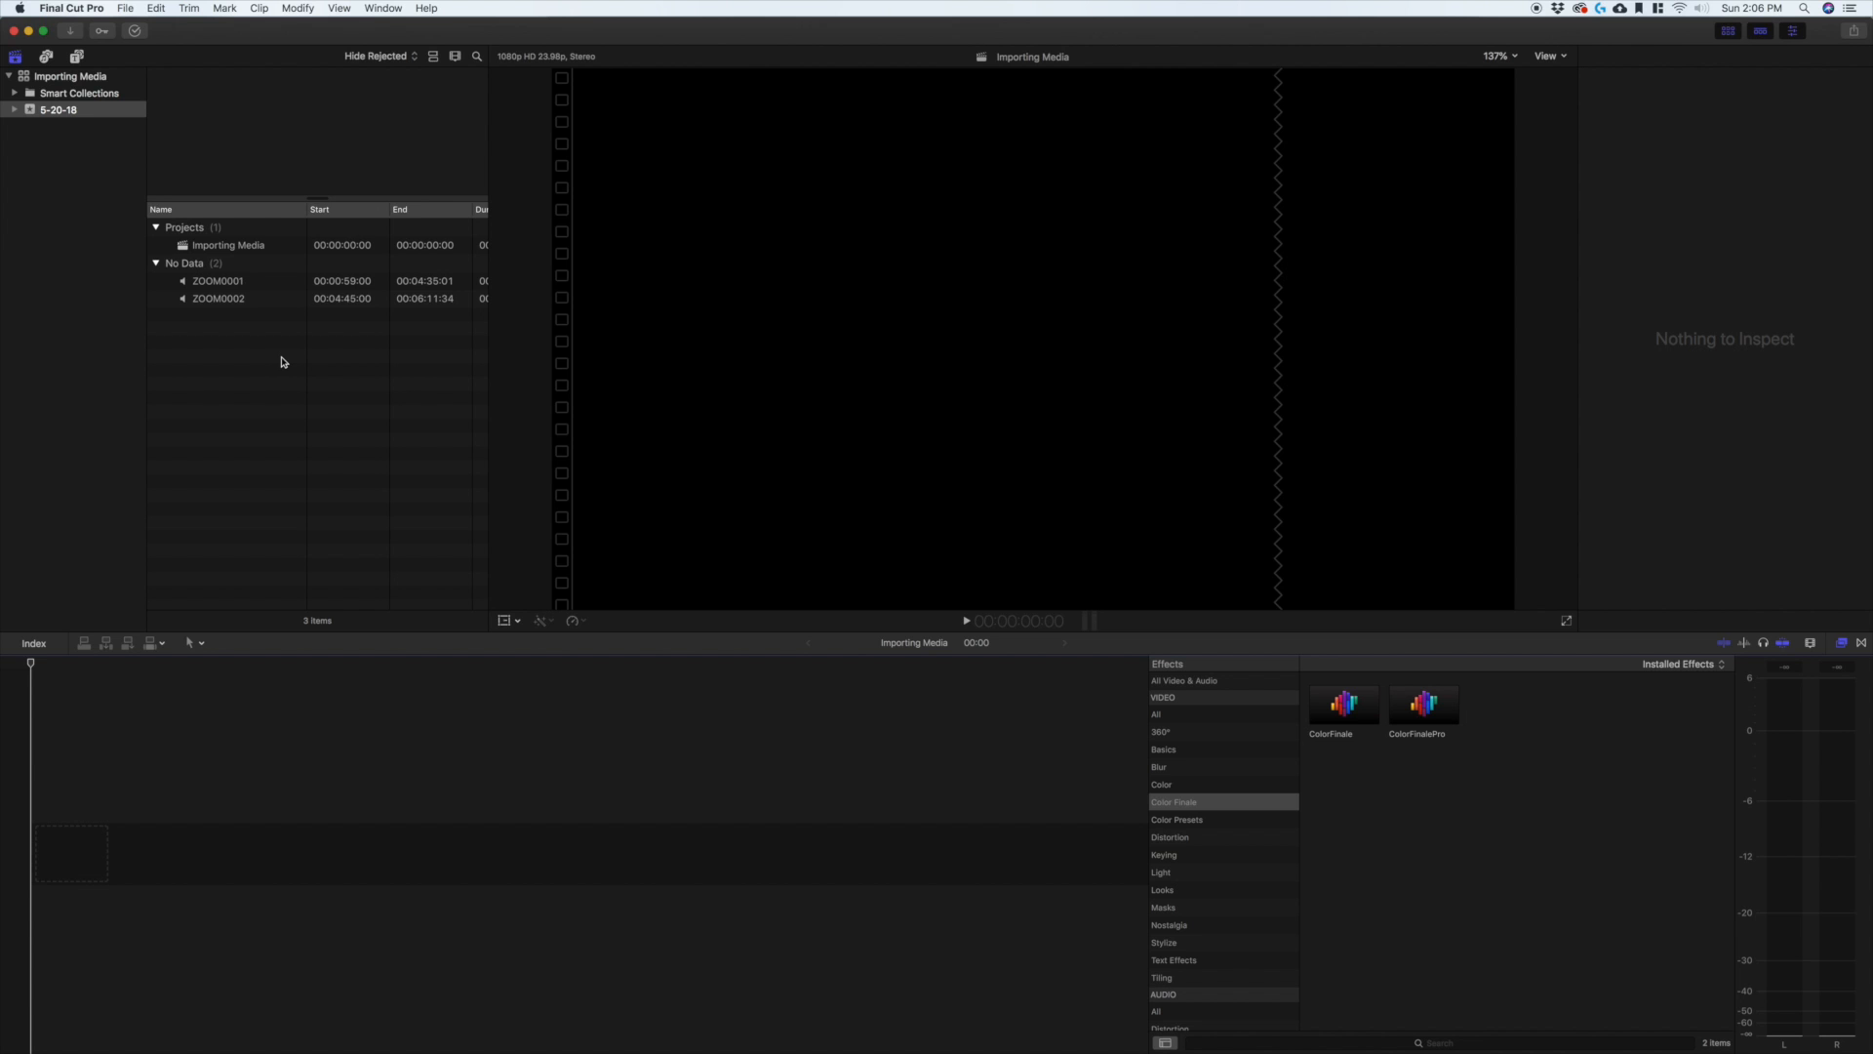
# Step: Import clips C0006 and C0007 from the SD Card into the 5-20-18 event with Copy to library
pyautogui.press('super+i')
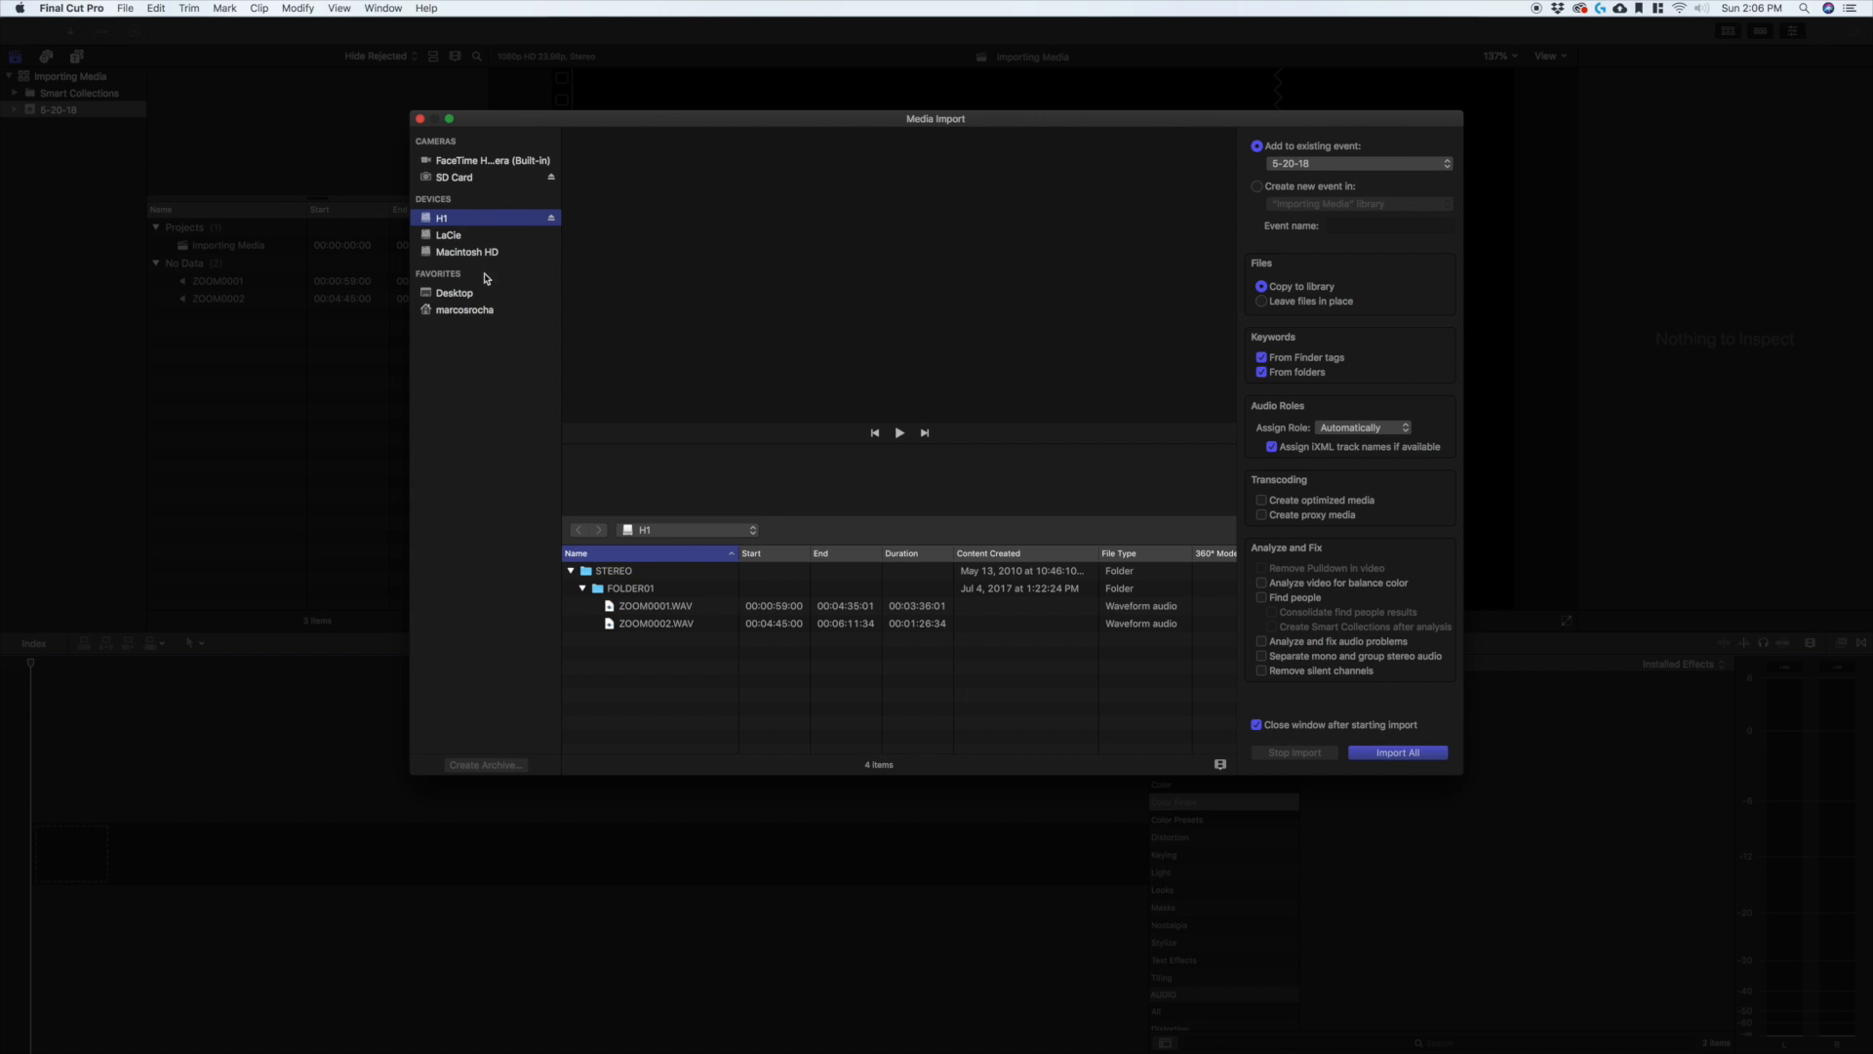
pyautogui.click(467, 179)
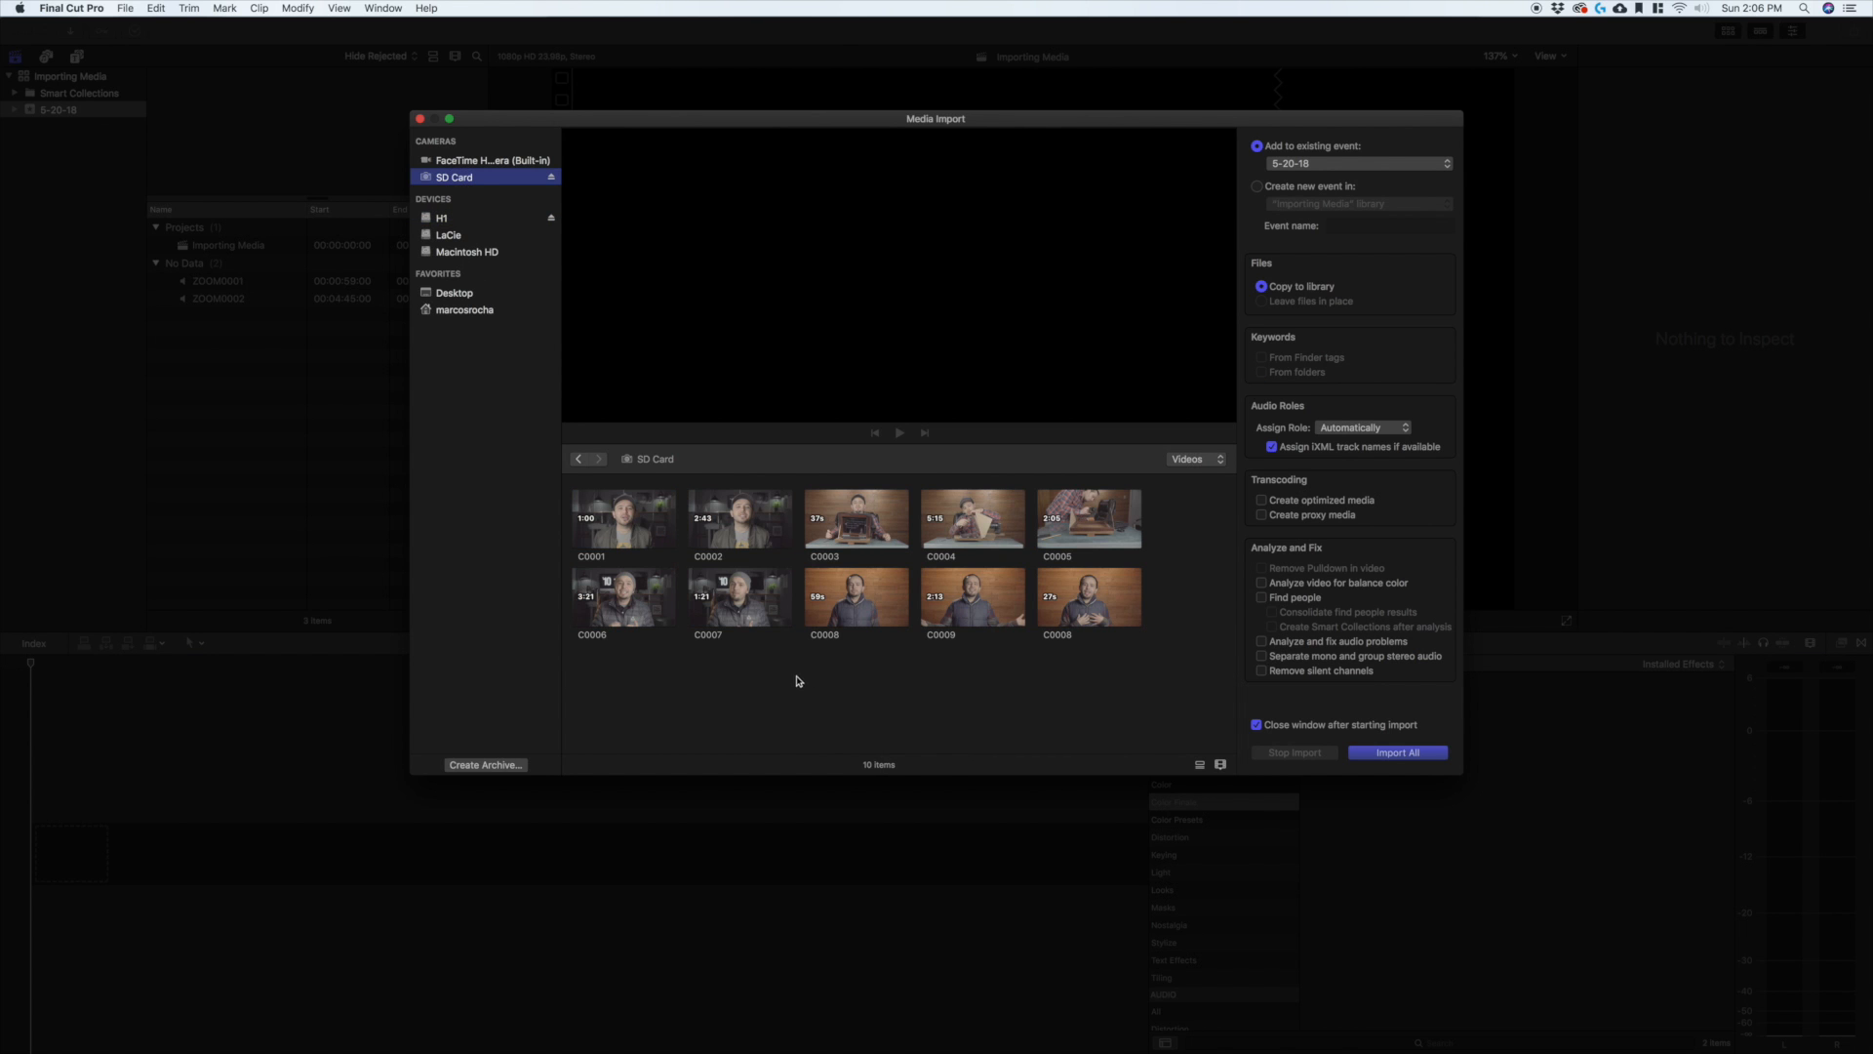
pyautogui.click(749, 547)
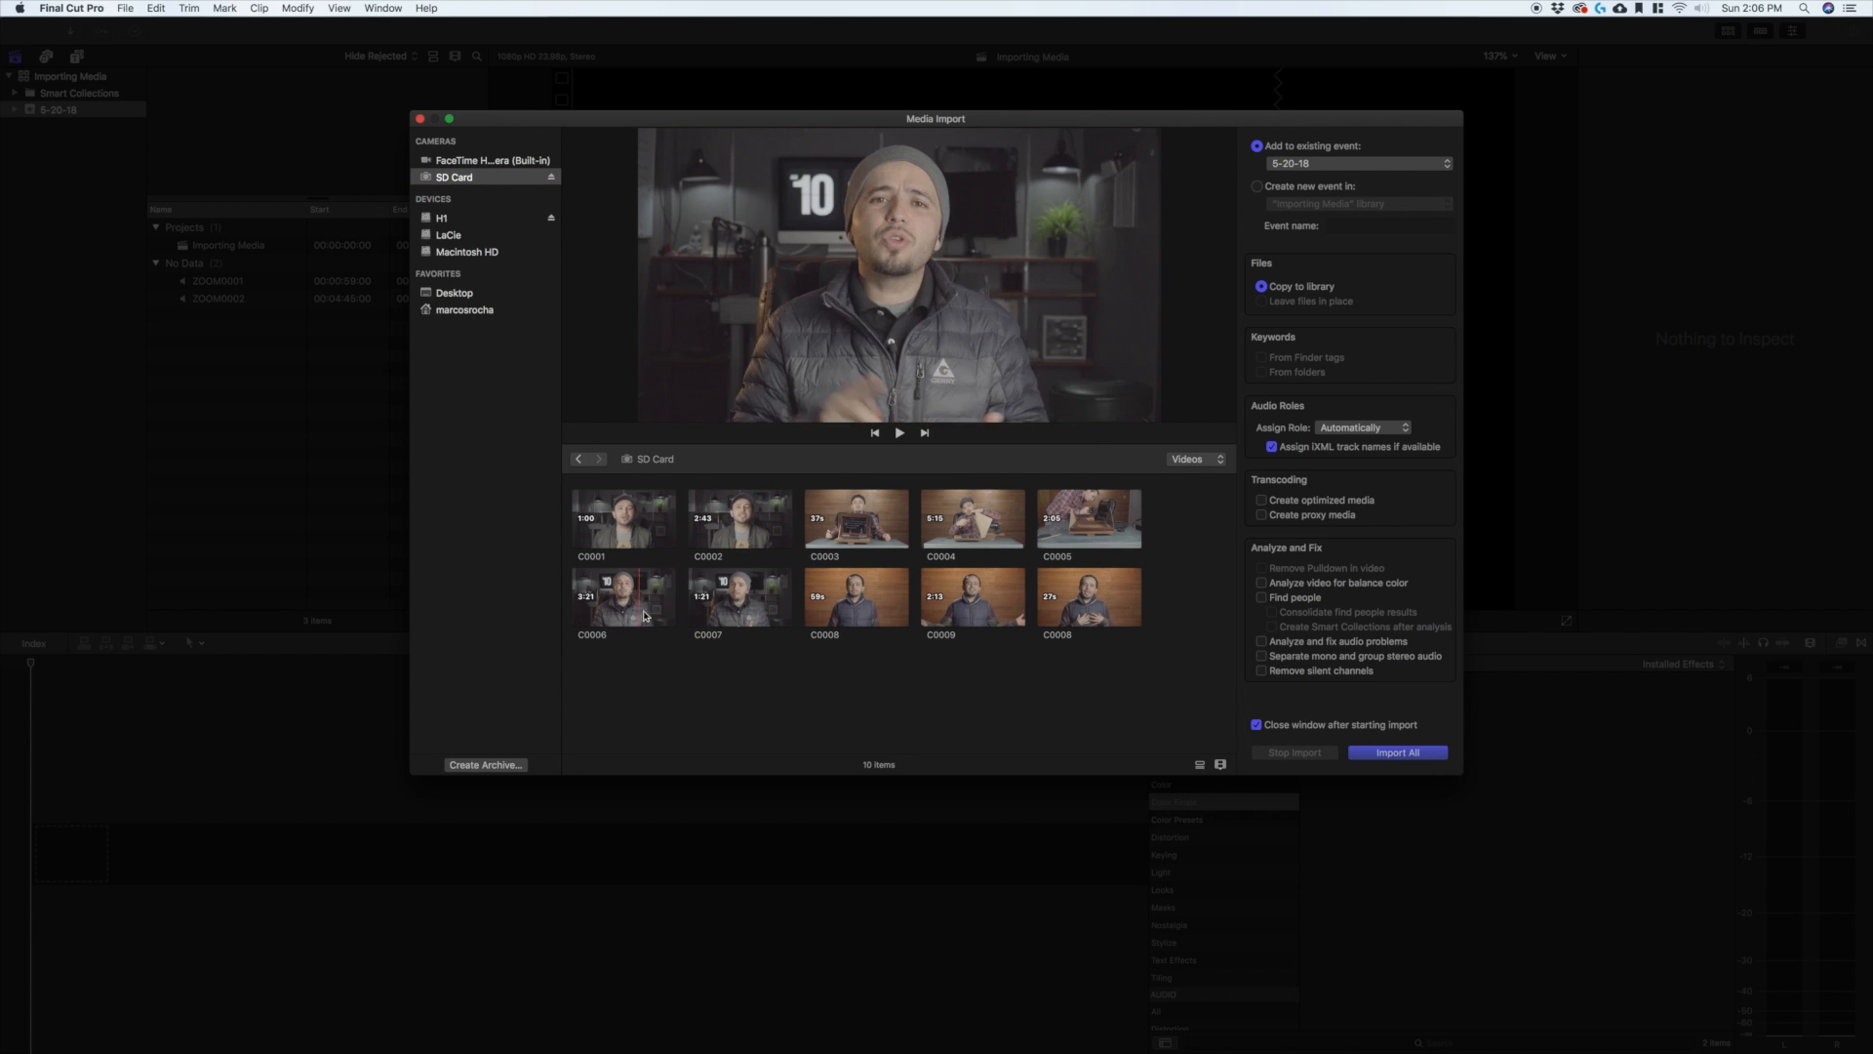
pyautogui.click(736, 612)
pyautogui.keyDown('shift'); pyautogui.click(624, 597); pyautogui.keyUp('shift')
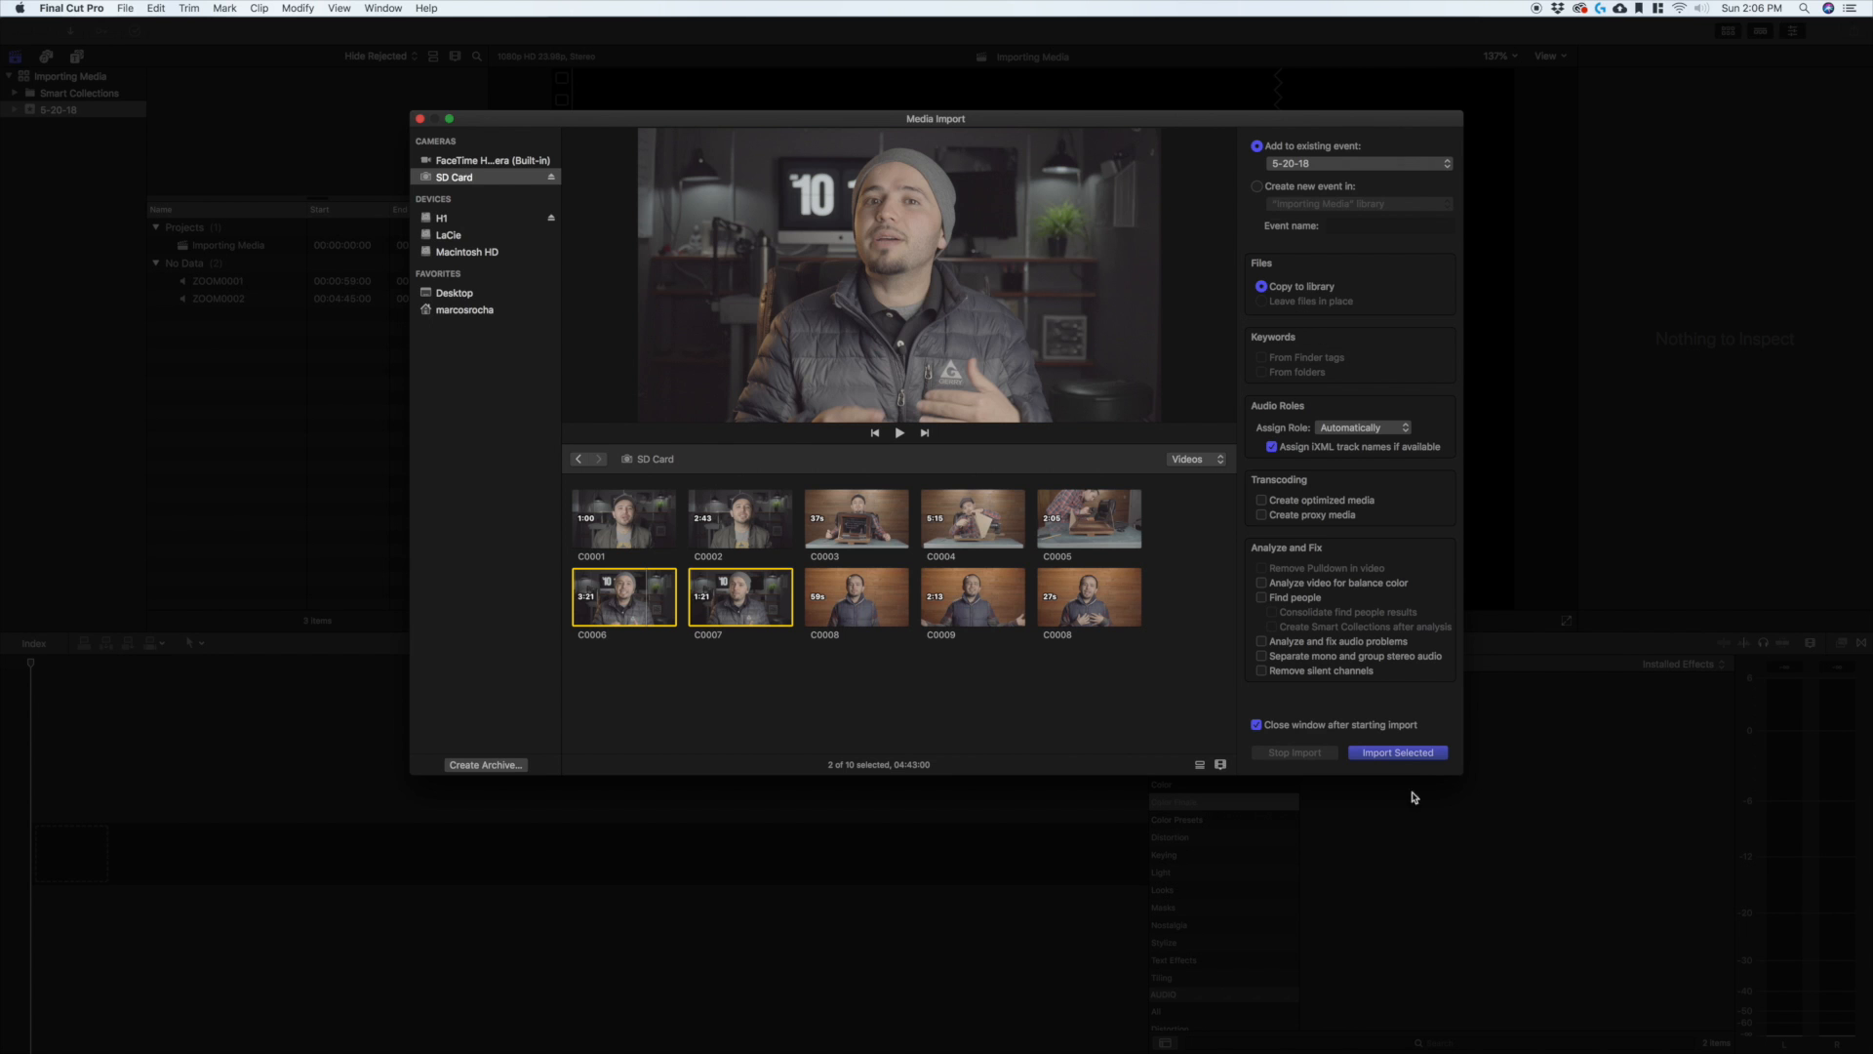
pyautogui.click(1397, 753)
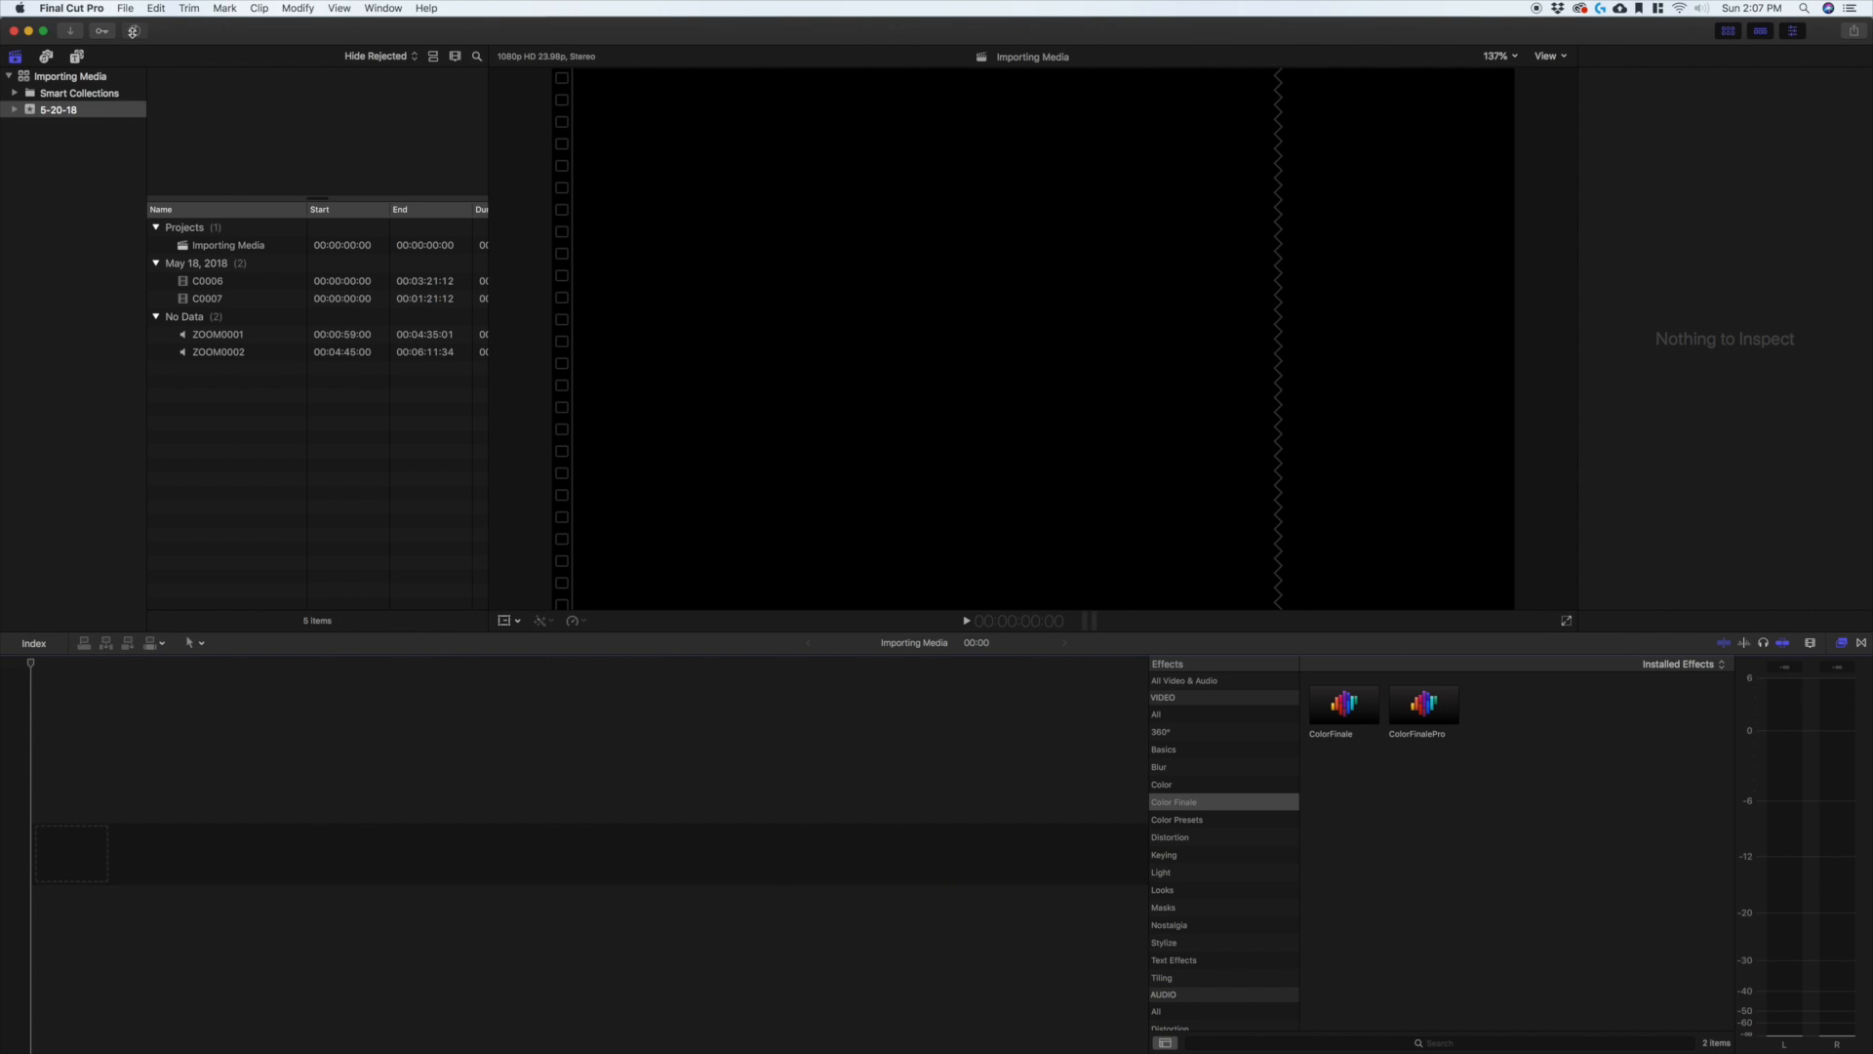
# Step: Monitor the clip import in the background tasks until it completes, and try to eject the SD card
pyautogui.click(134, 31)
pyautogui.moveTo(157, 44); pyautogui.dragTo(242, 51)
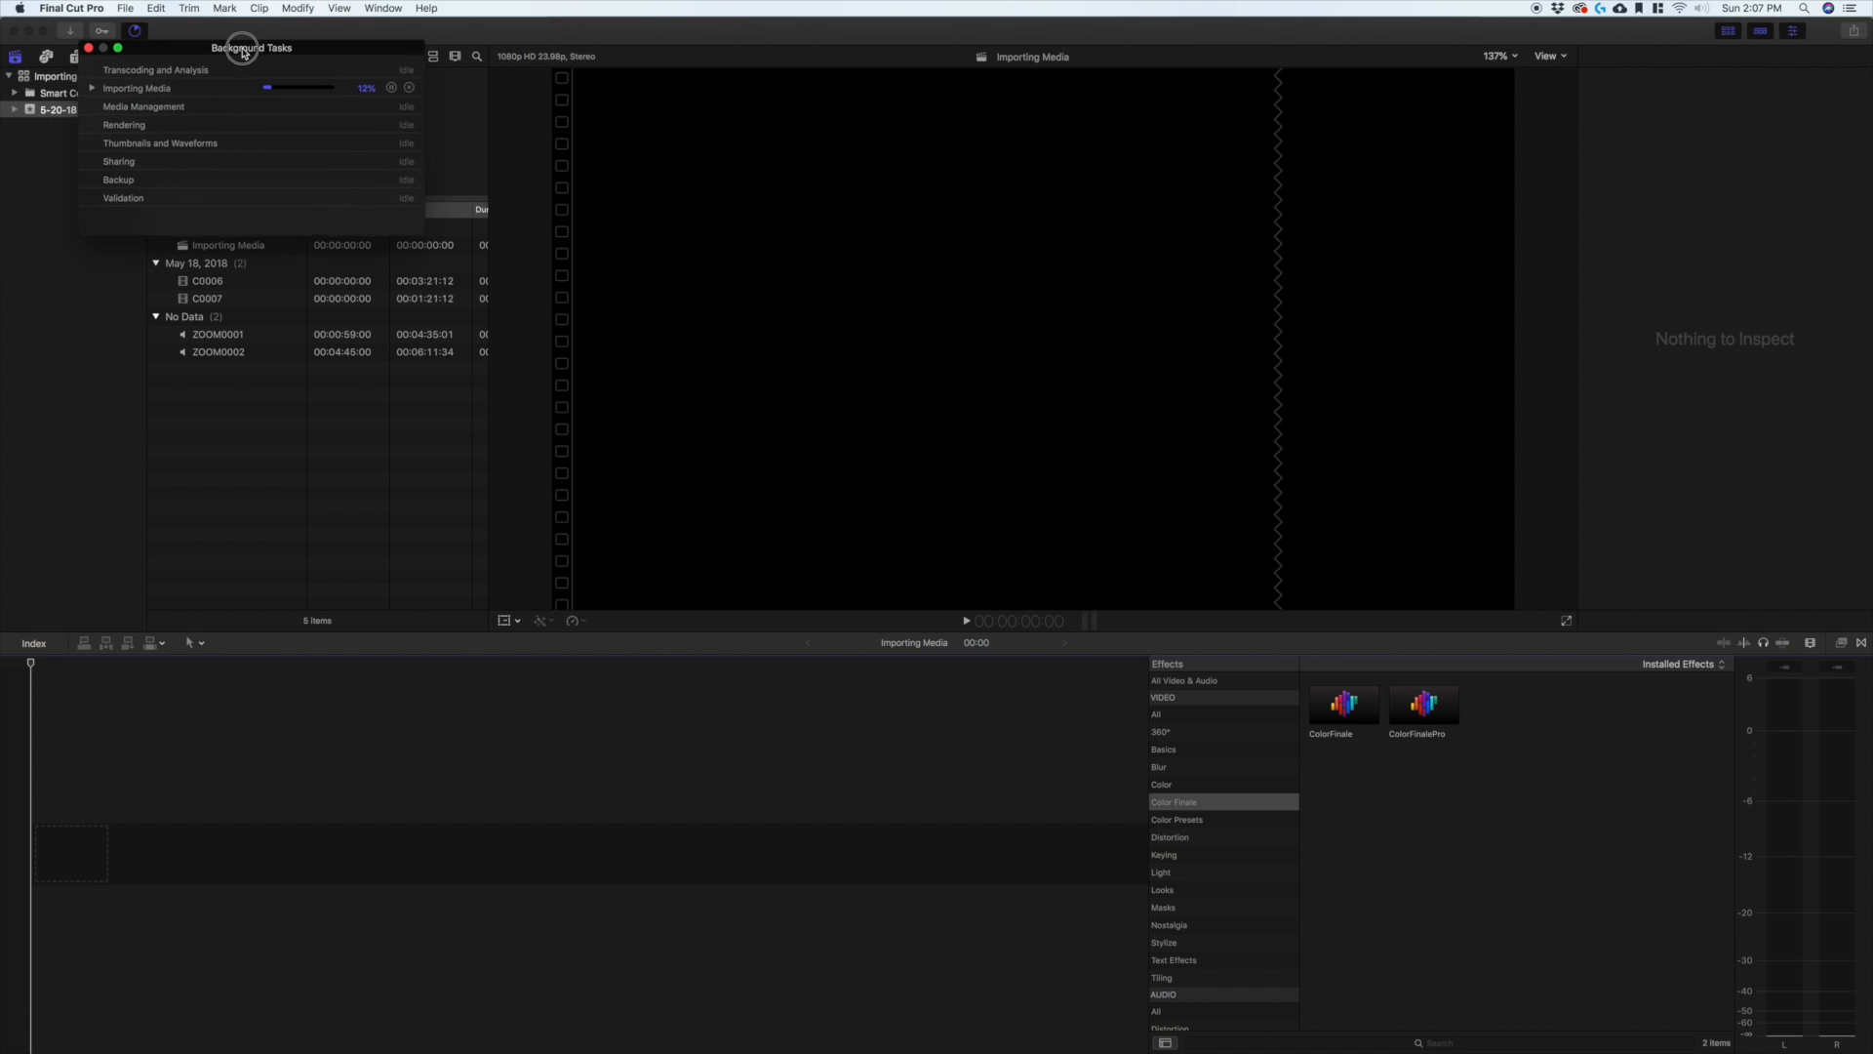
pyautogui.click(97, 90)
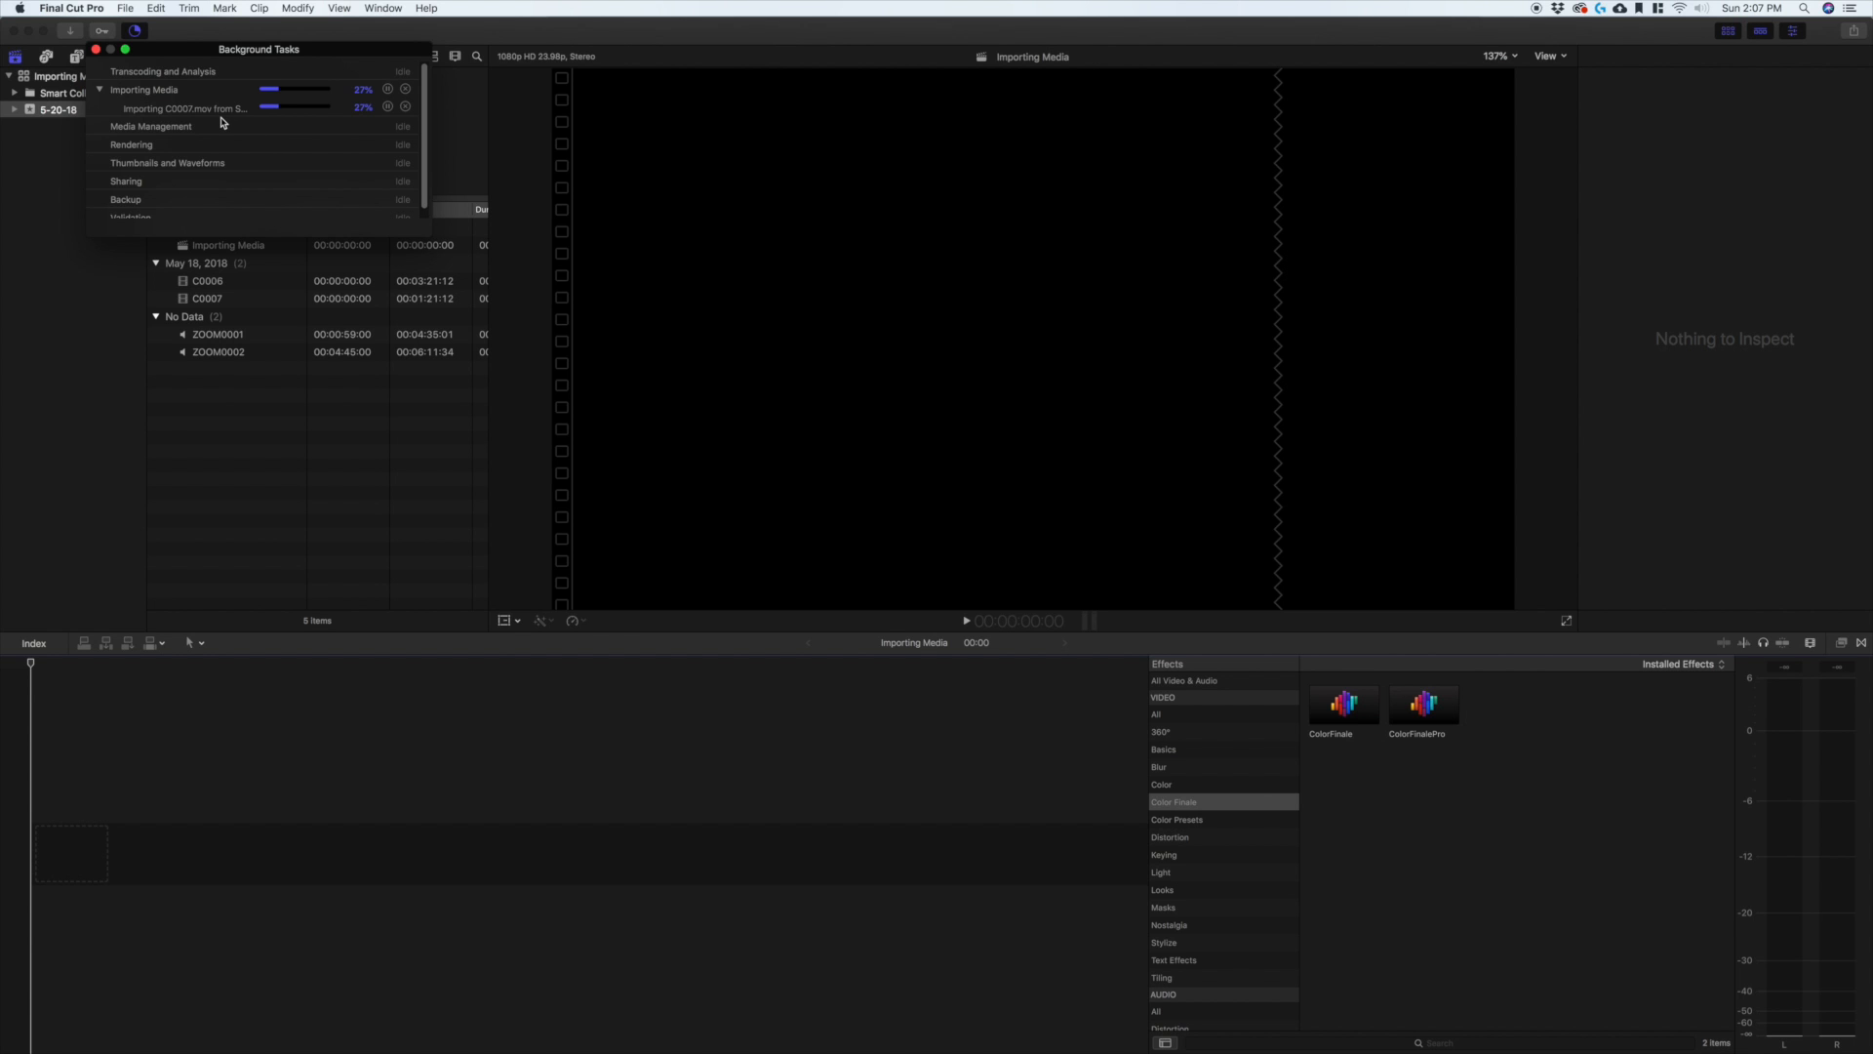
pyautogui.click(96, 50)
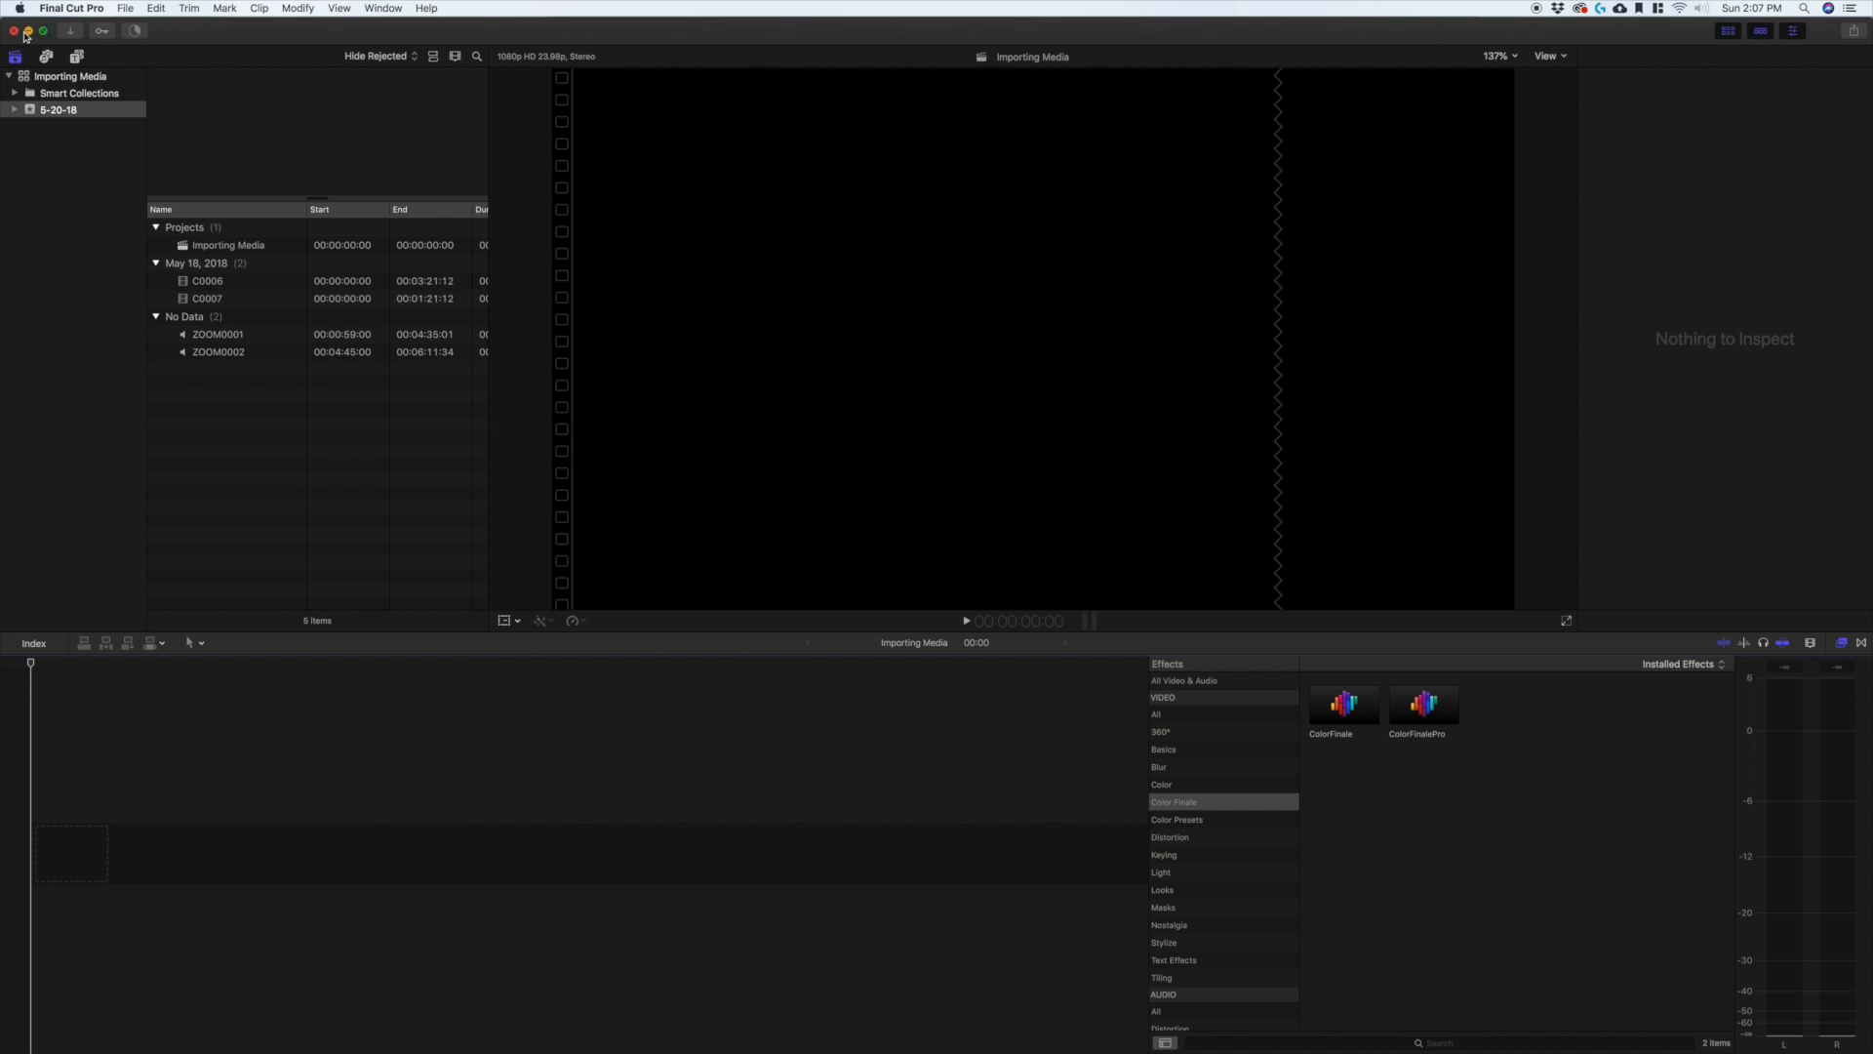
pyautogui.click(128, 33)
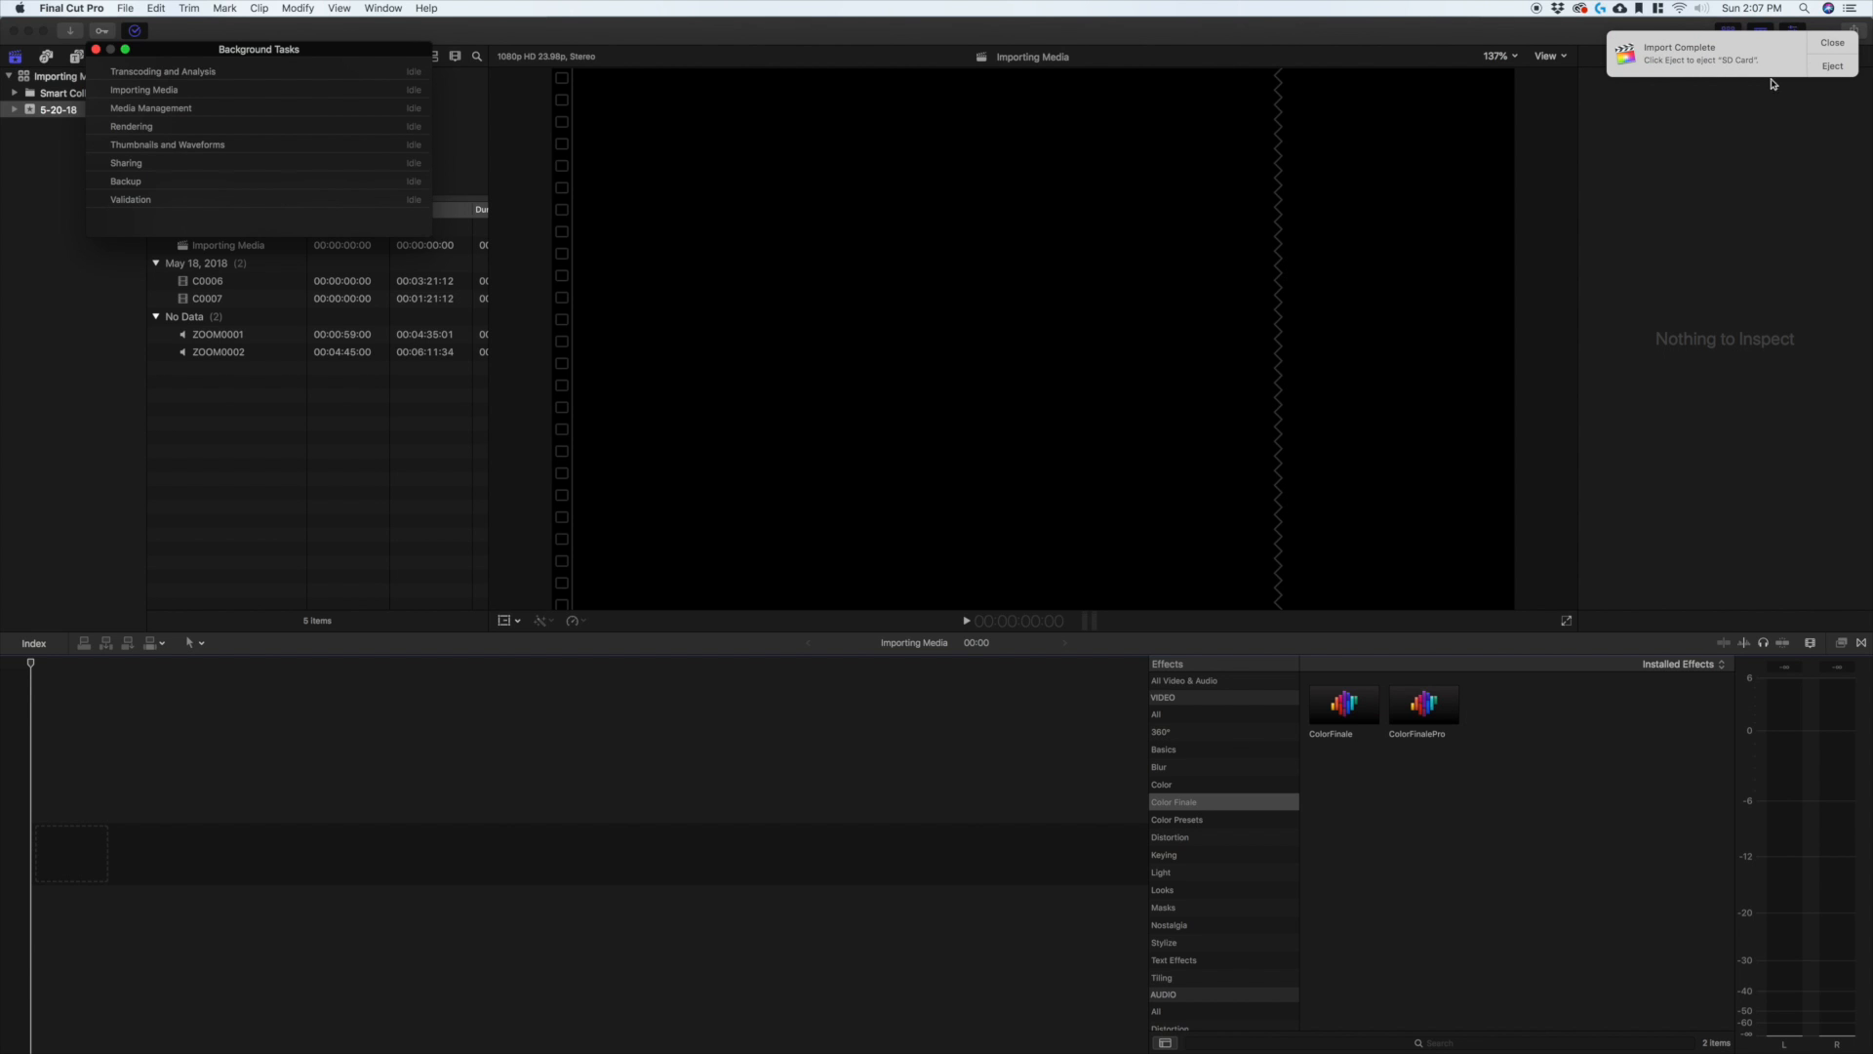
pyautogui.click(1826, 64)
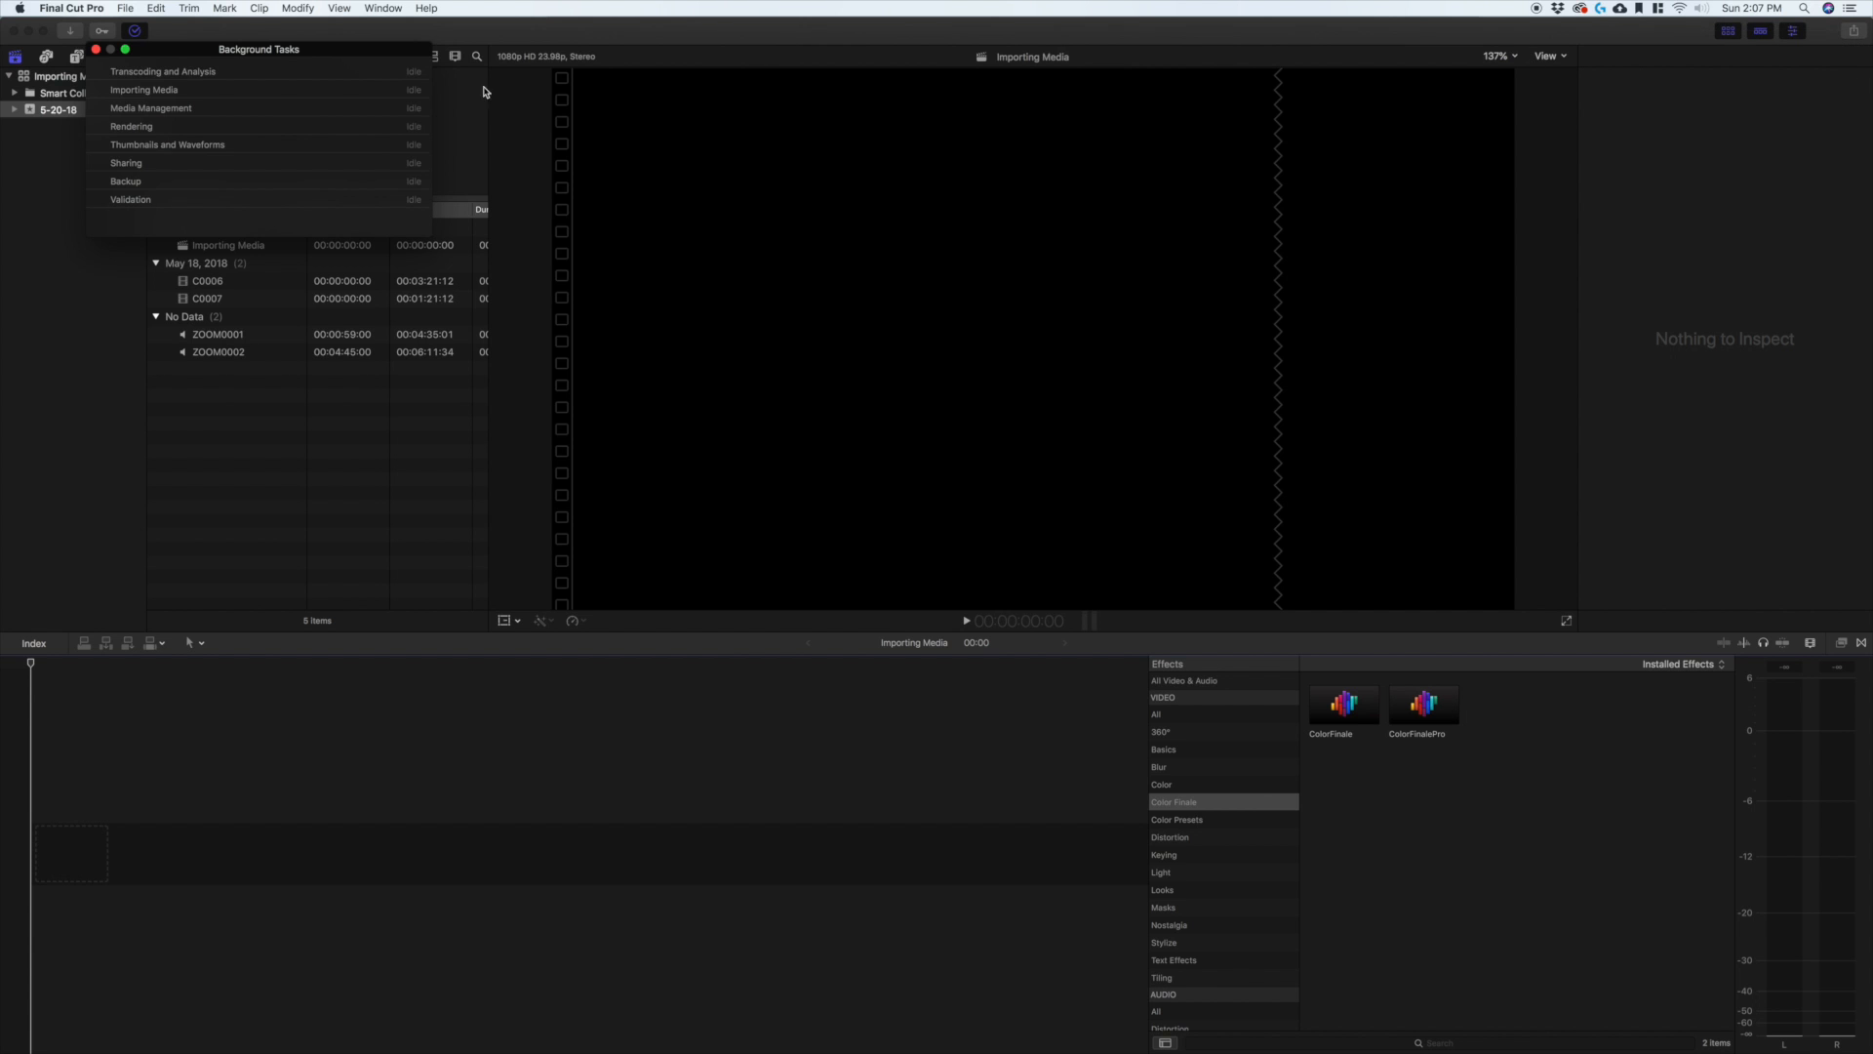
pyautogui.click(95, 49)
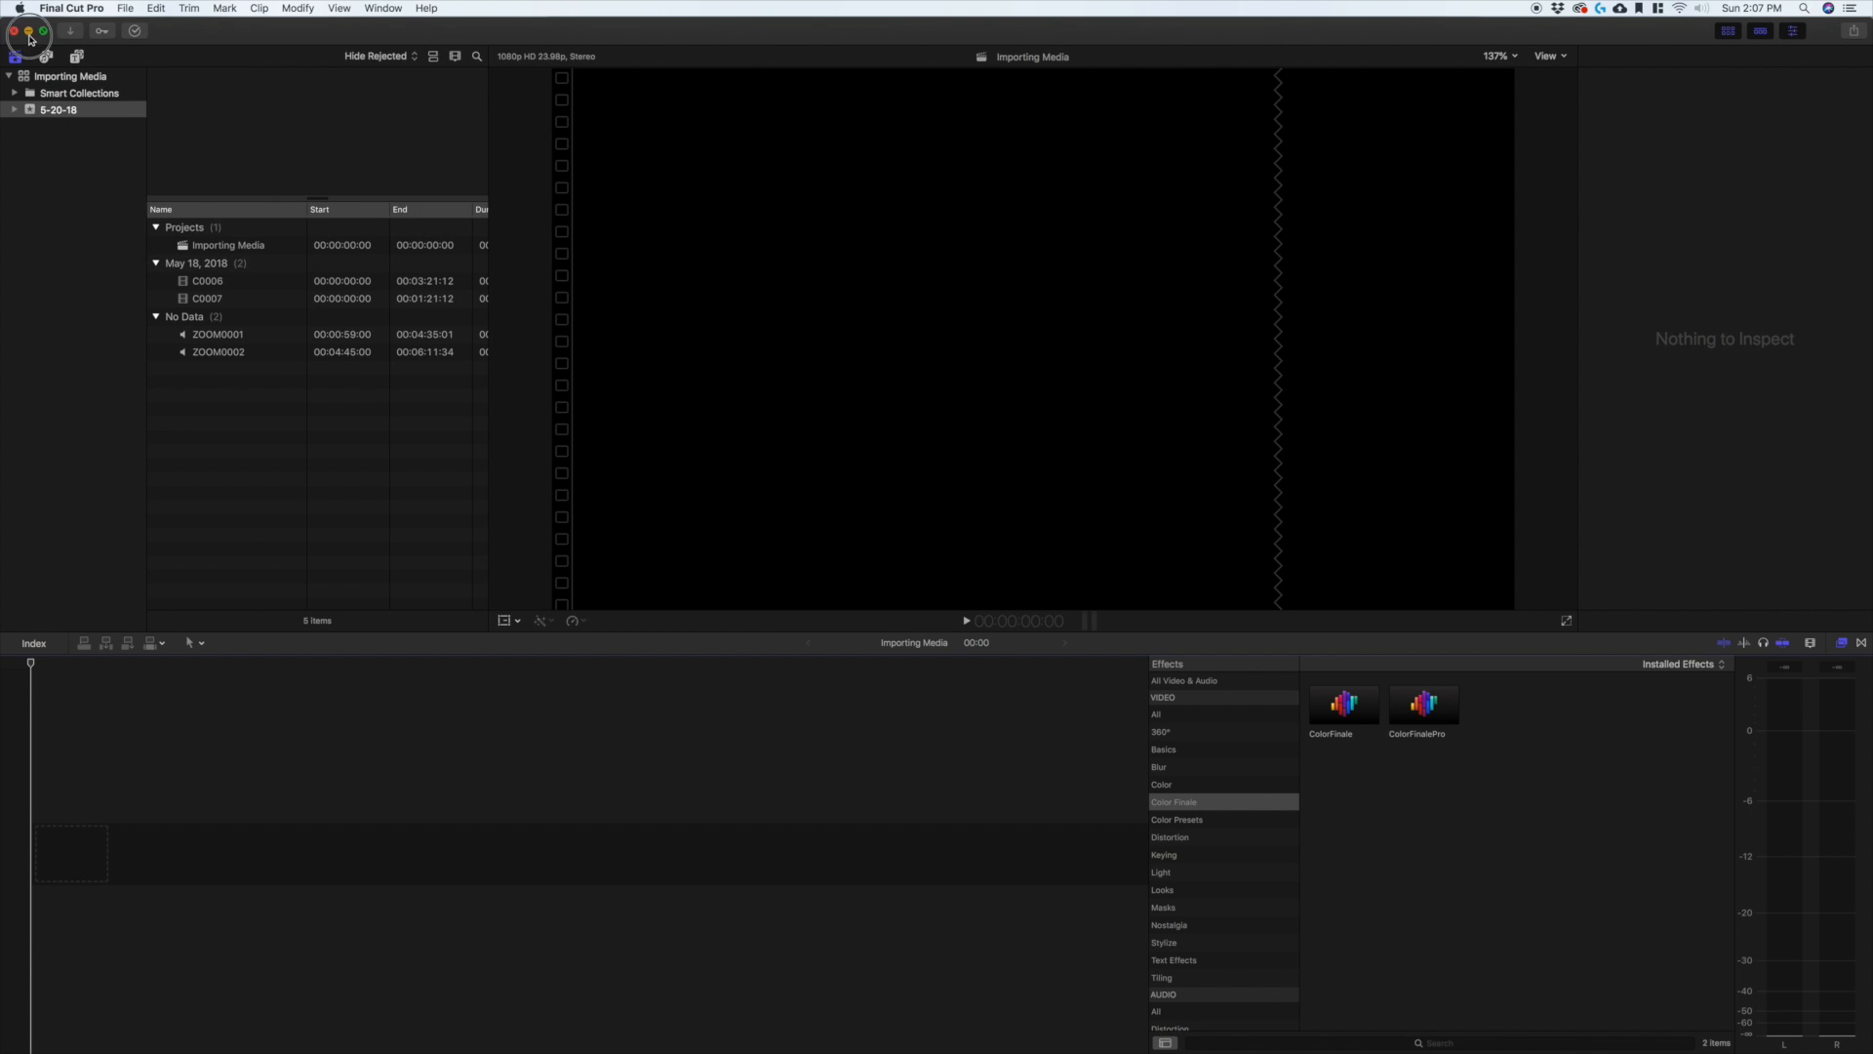
# Step: Switch to Finder and show the package contents of the Importing Media library on the LaCie drive
pyautogui.click(28, 30)
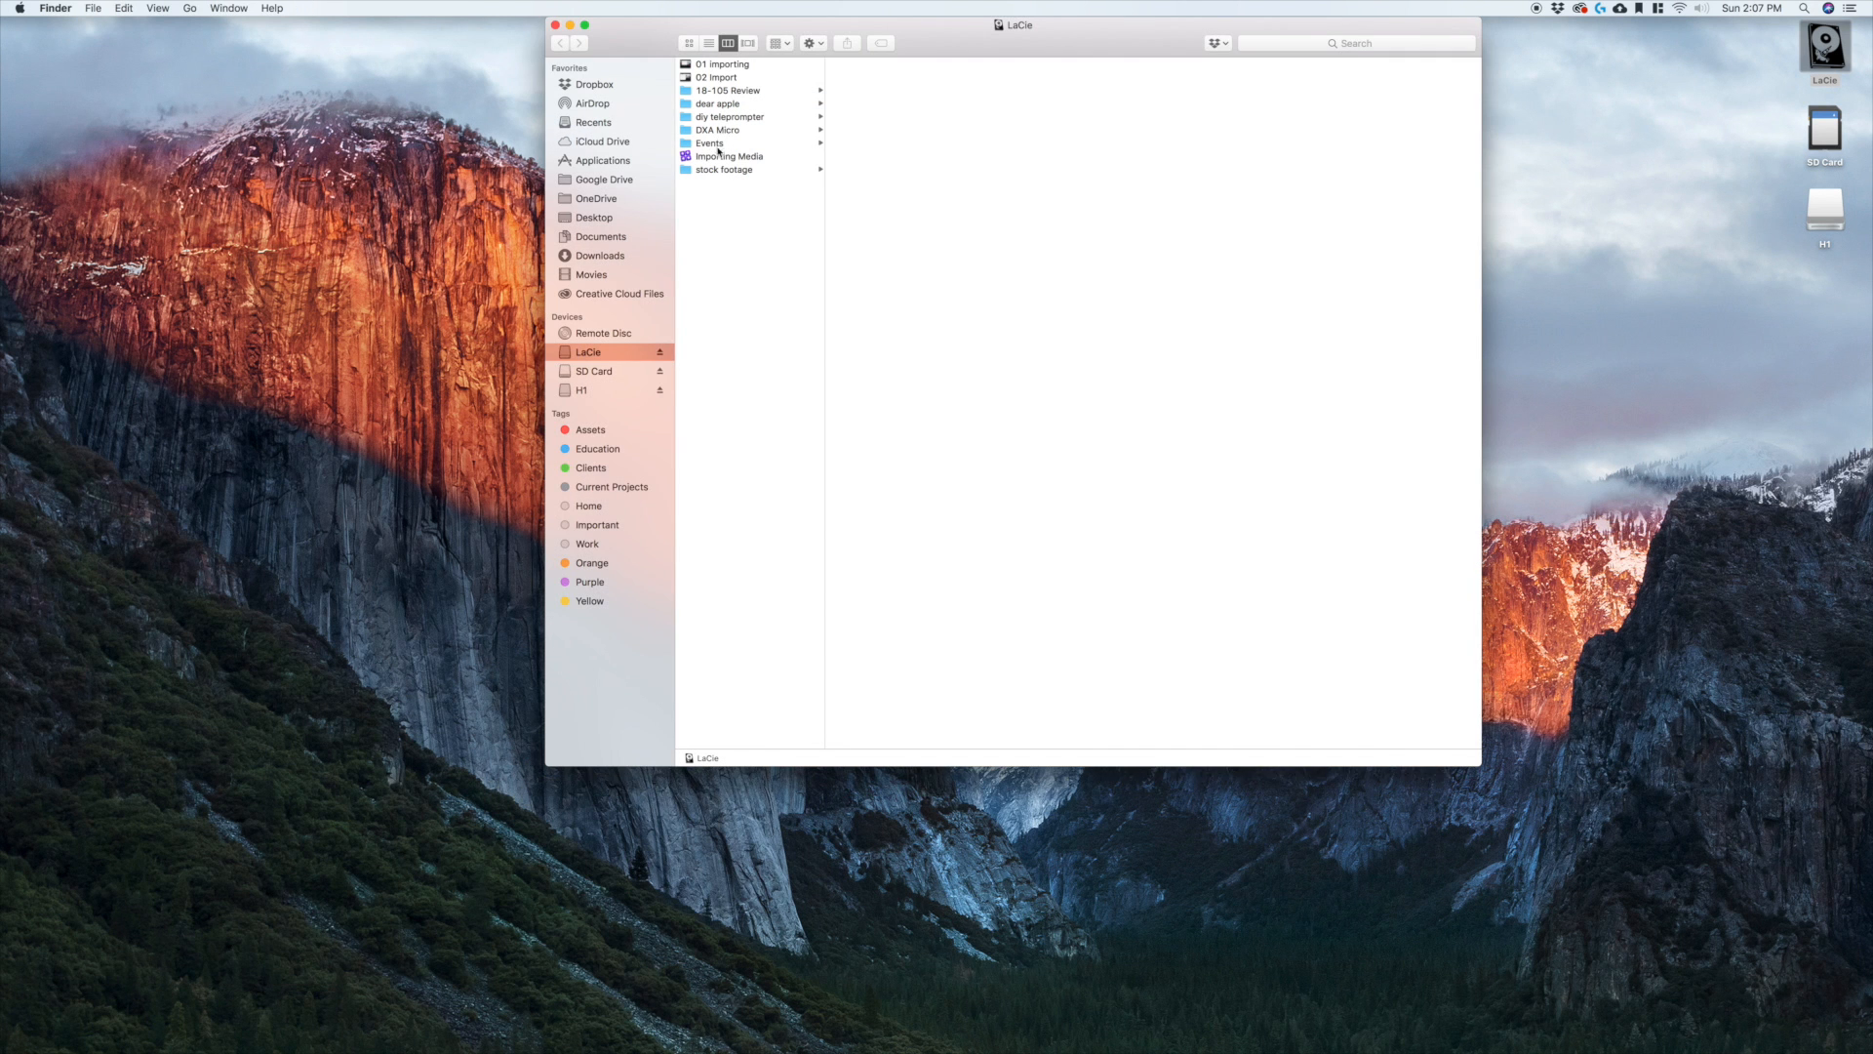
pyautogui.click(718, 156)
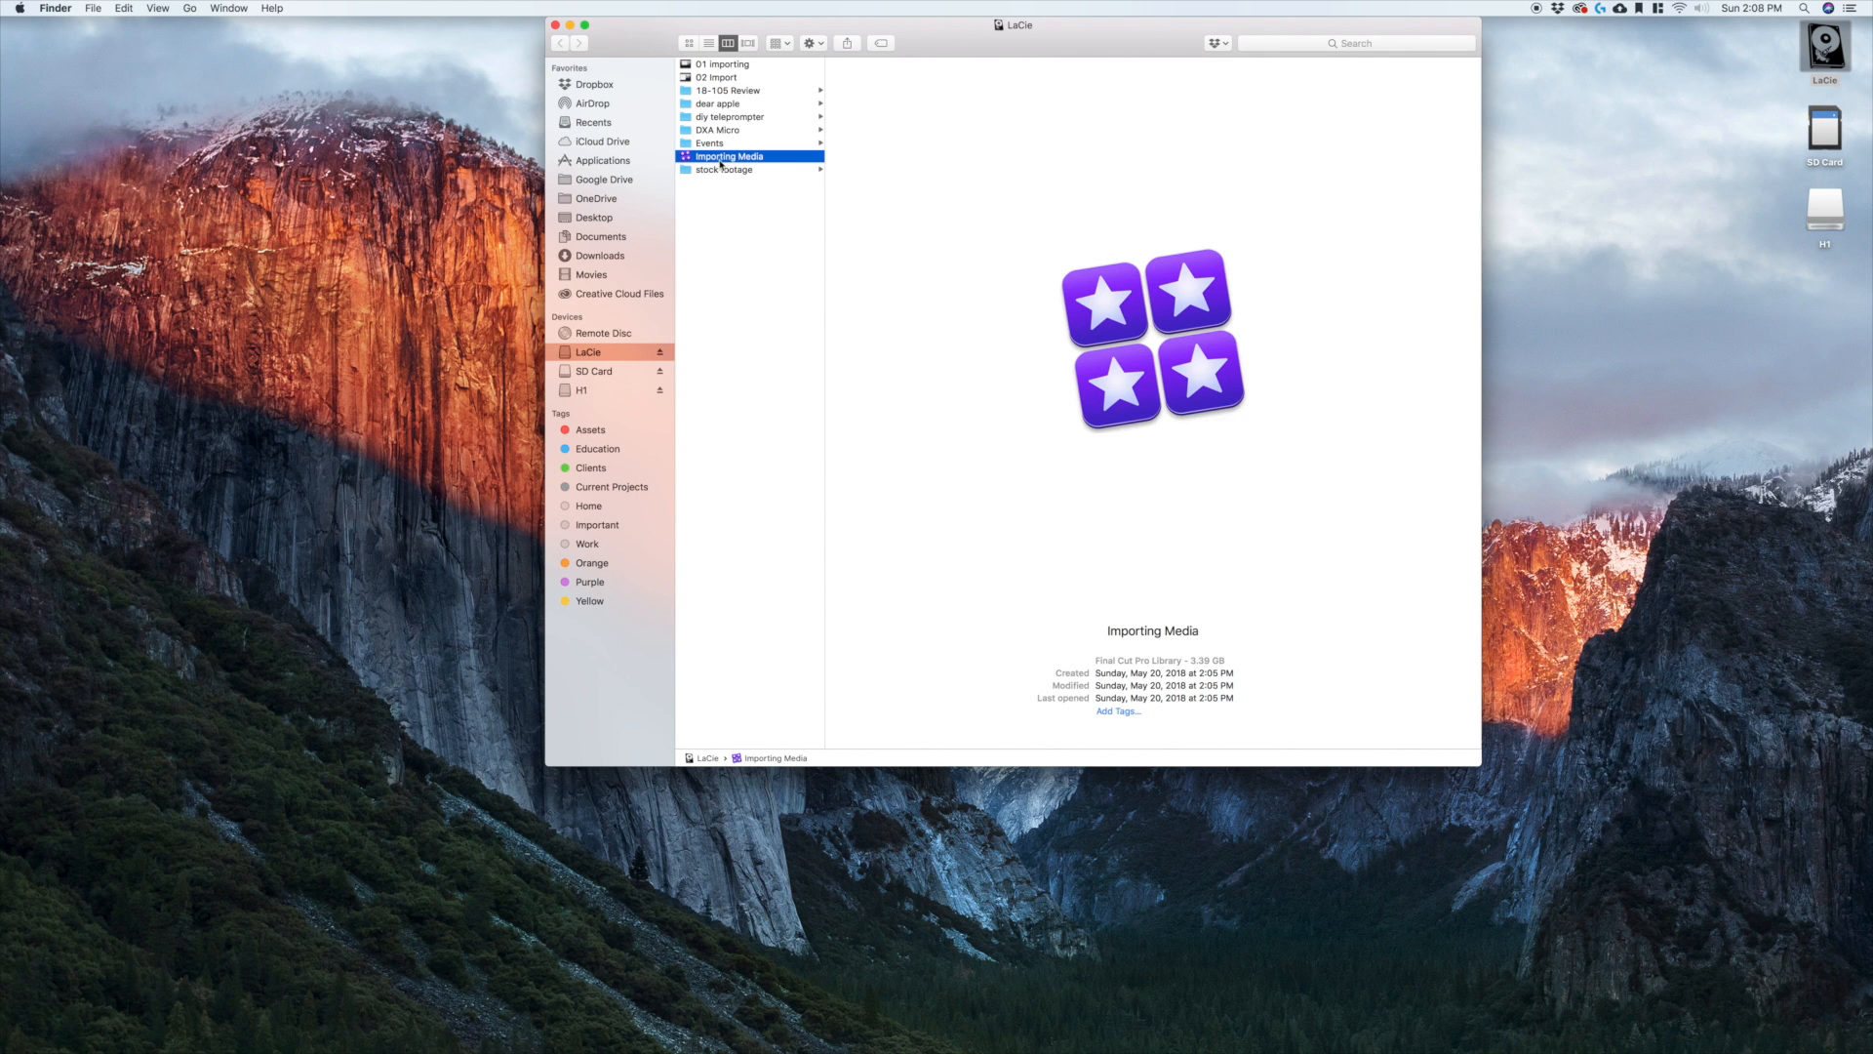
pyautogui.rightClick(735, 163)
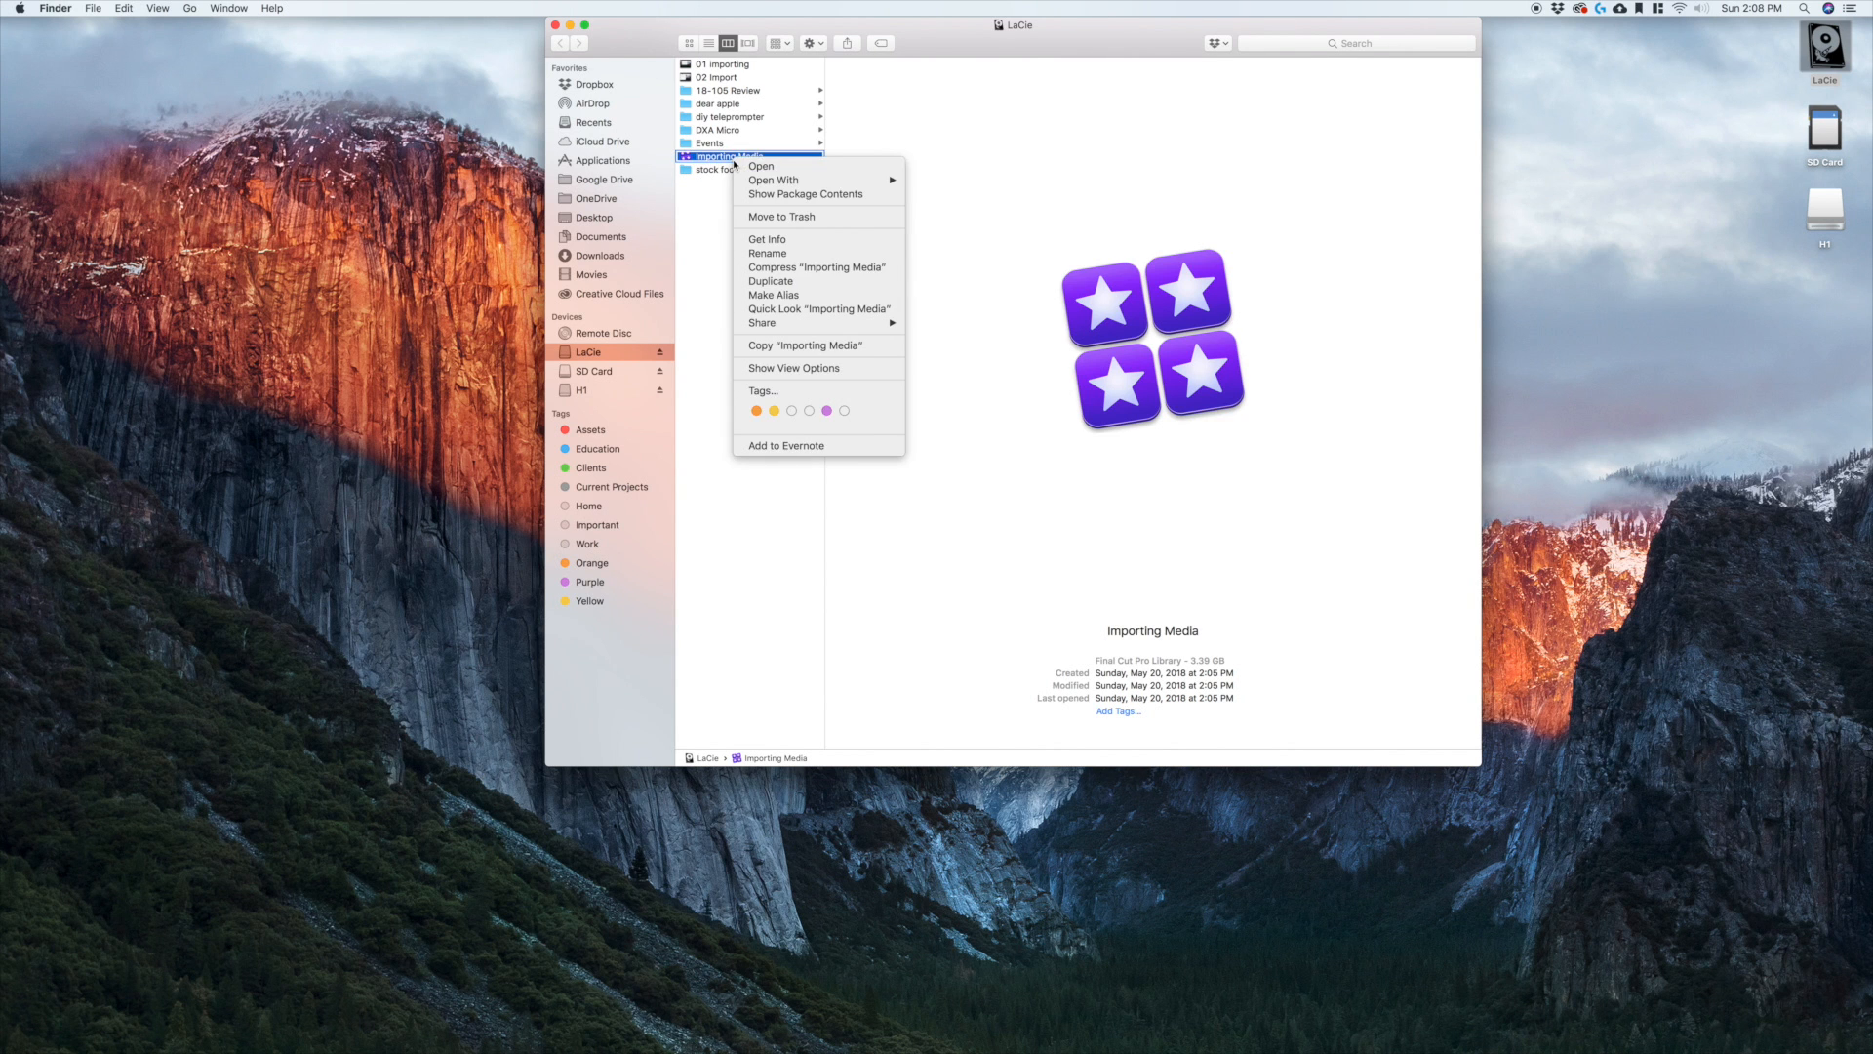
pyautogui.moveTo(771, 180)
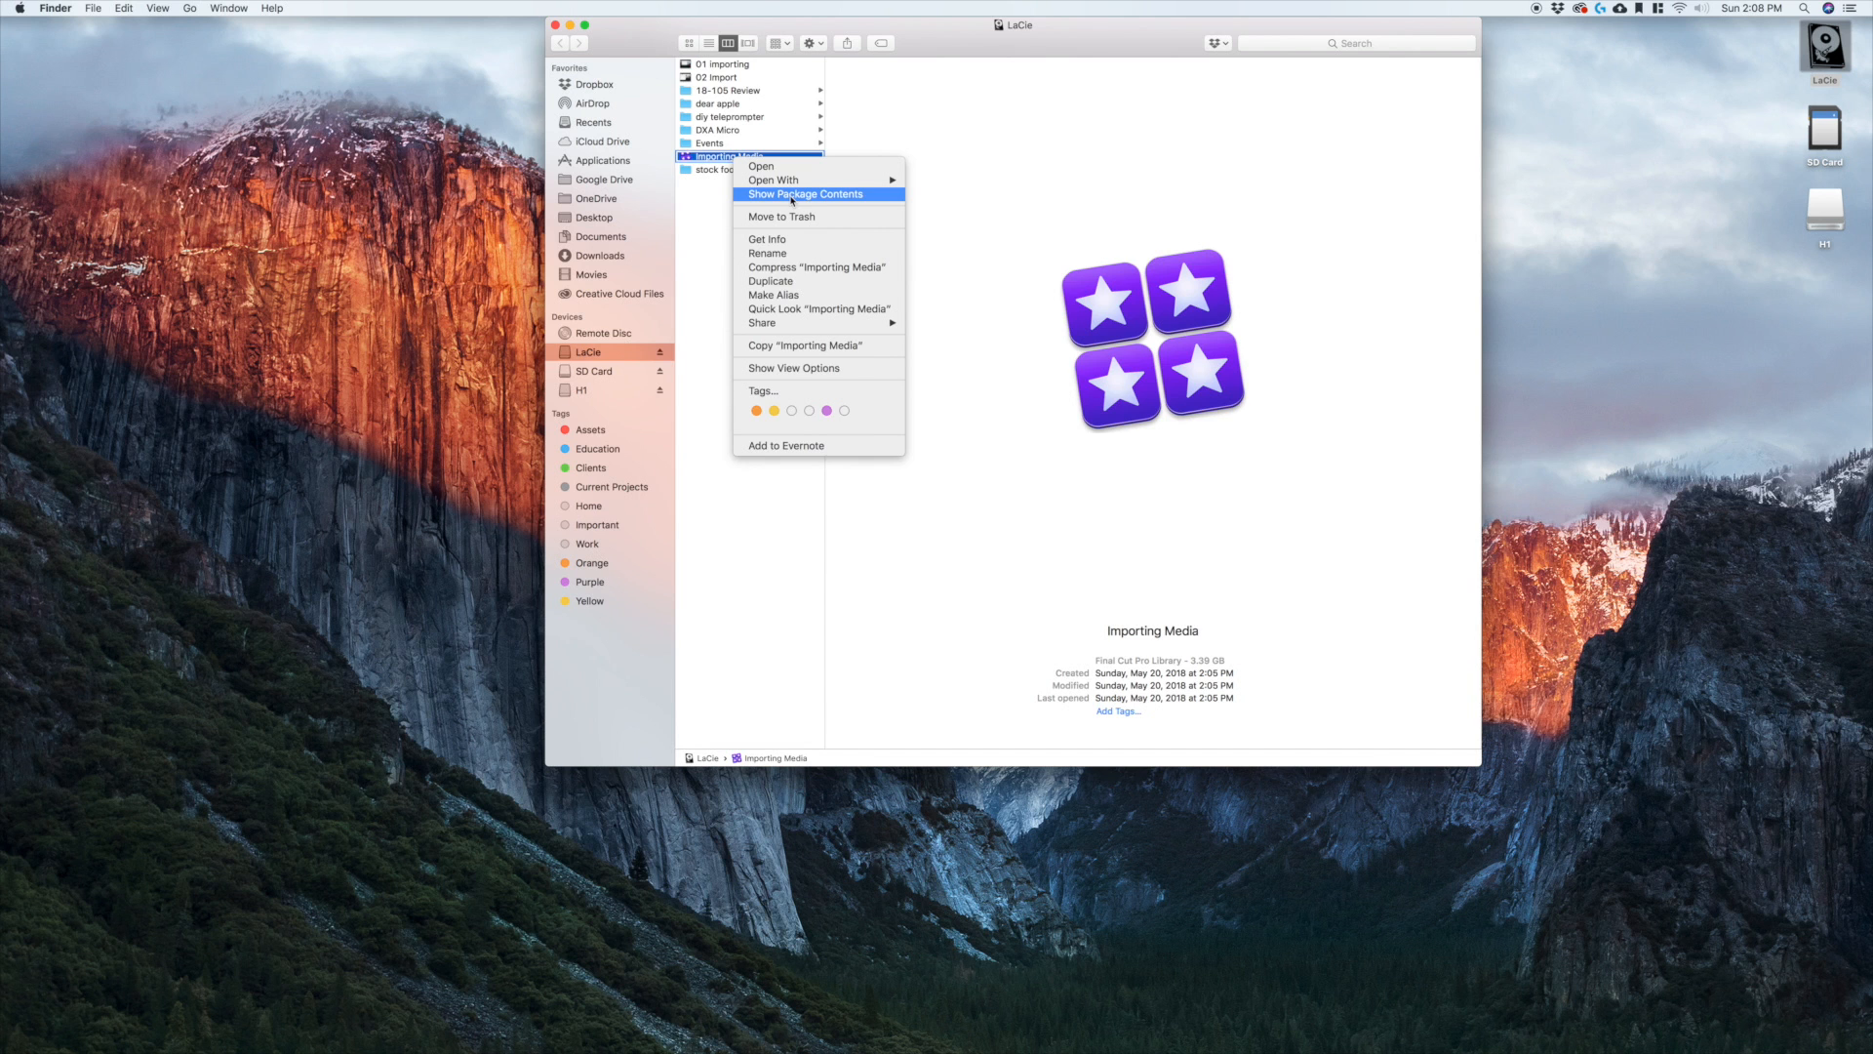
pyautogui.click(791, 198)
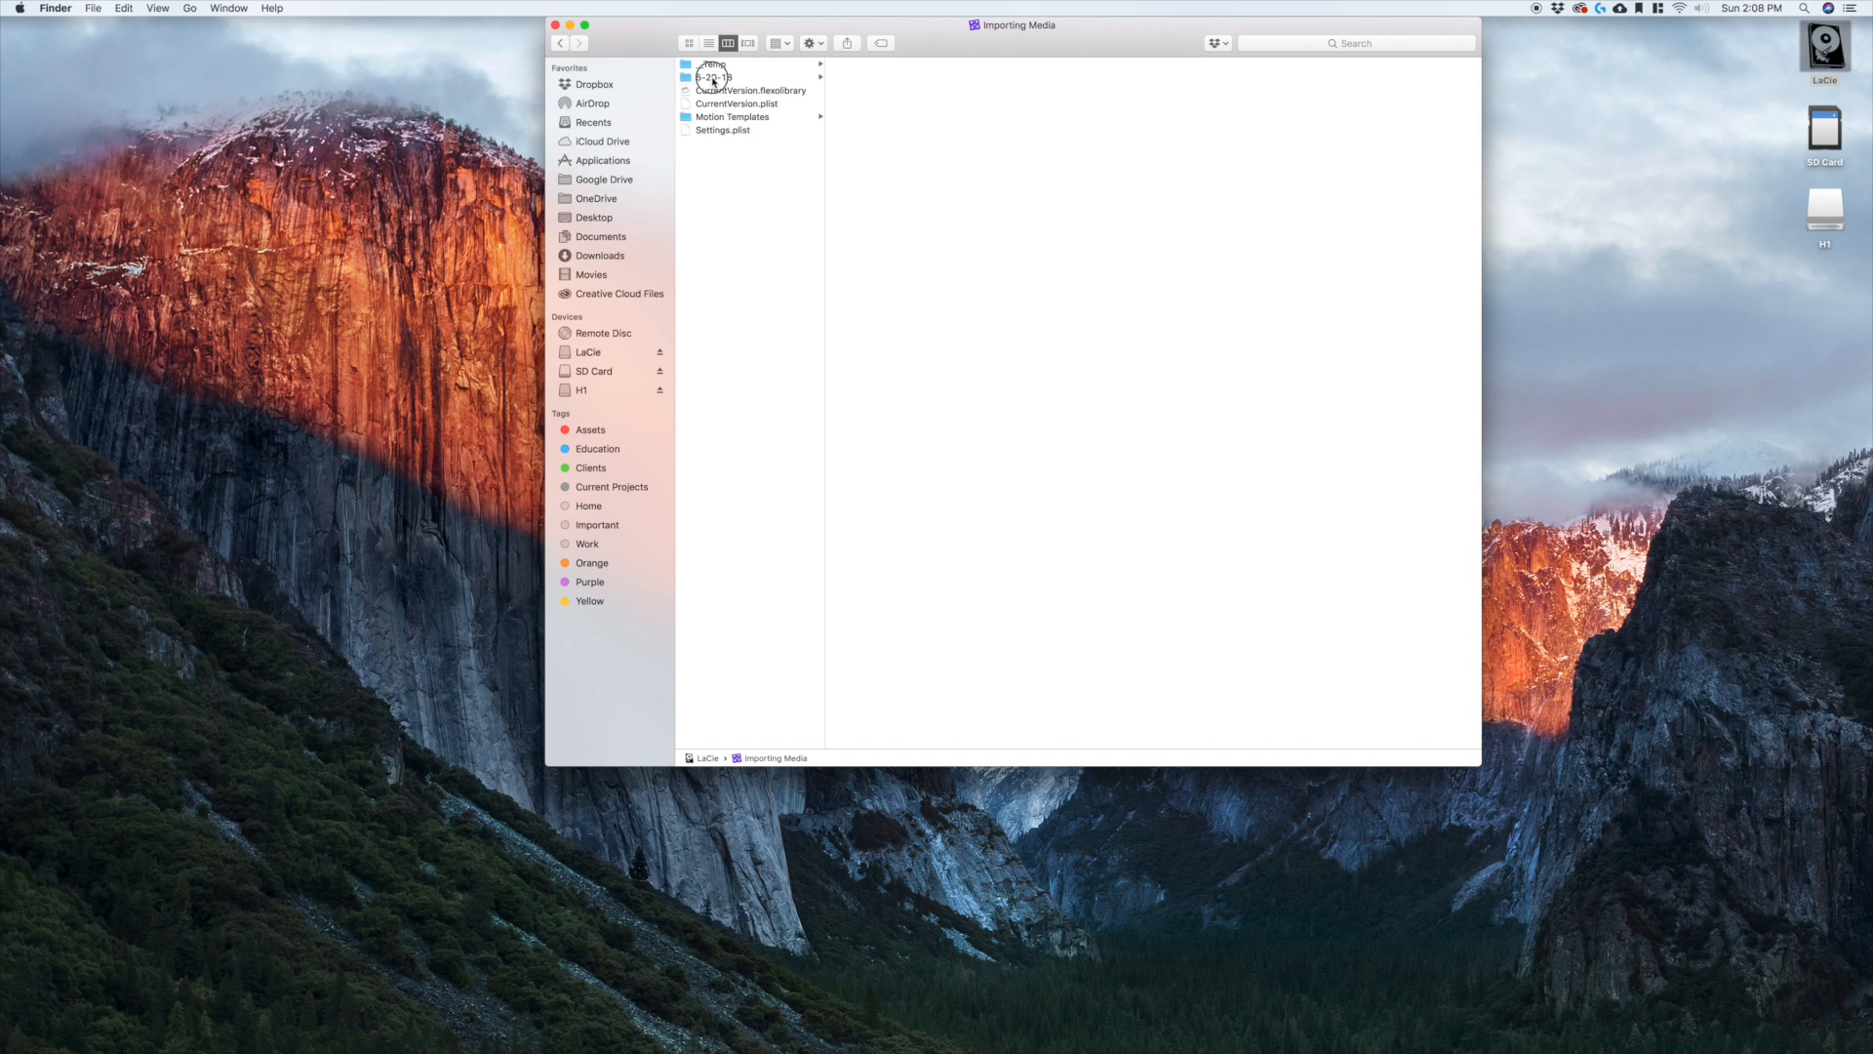
# Step: Examine the Importing Media, Original Media and Render Files folders inside the library's 5-20-18 event folder
pyautogui.click(713, 79)
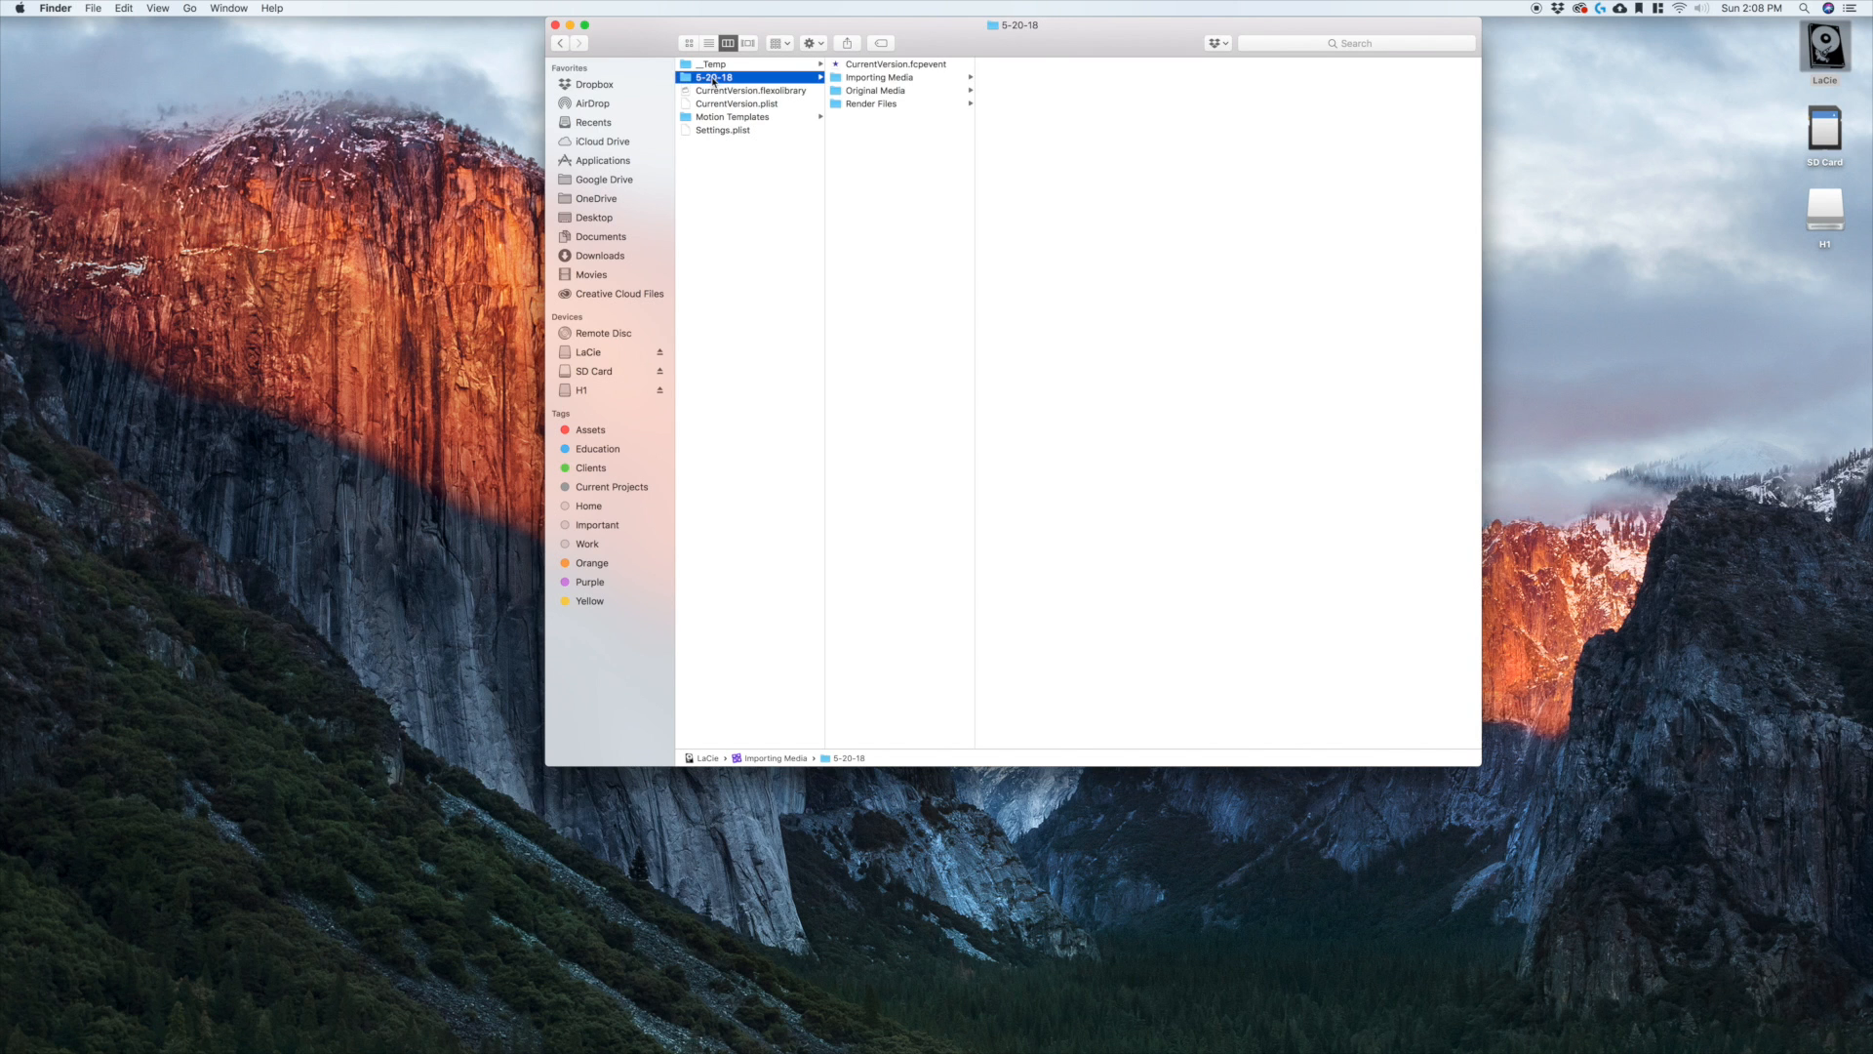
pyautogui.click(884, 90)
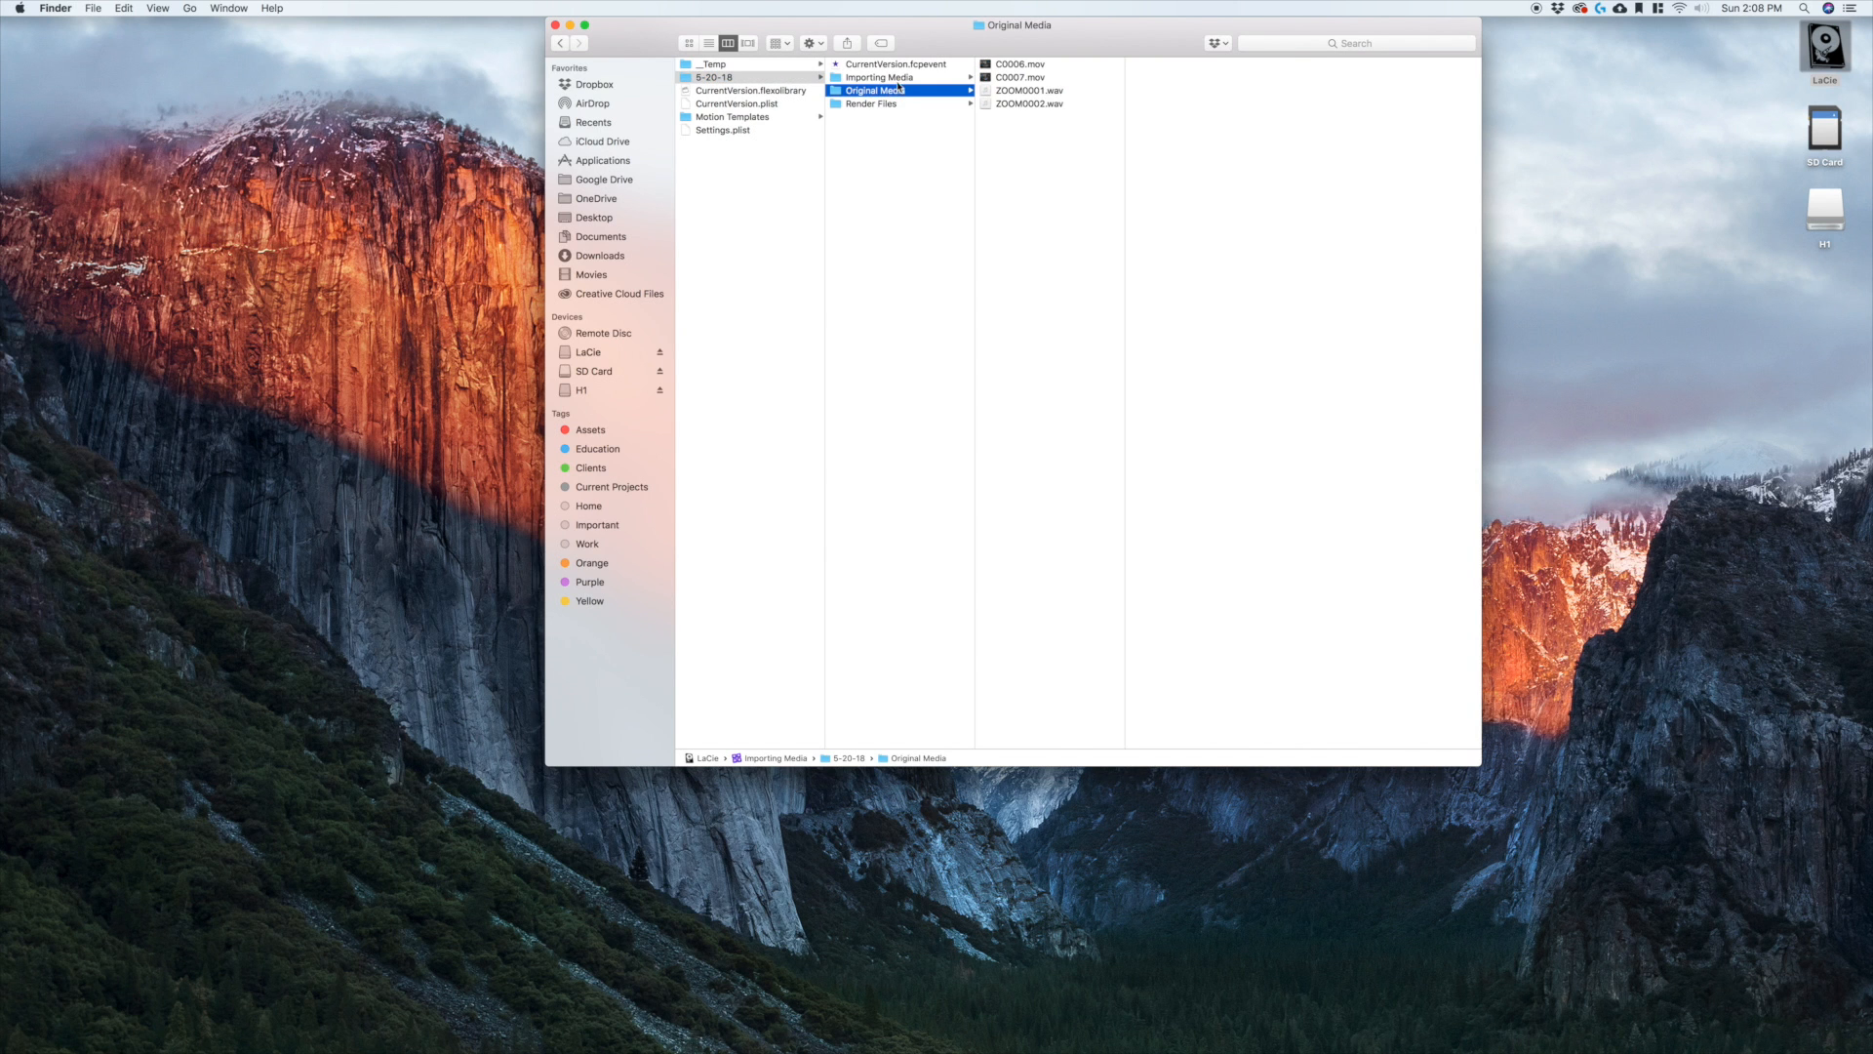
pyautogui.click(898, 81)
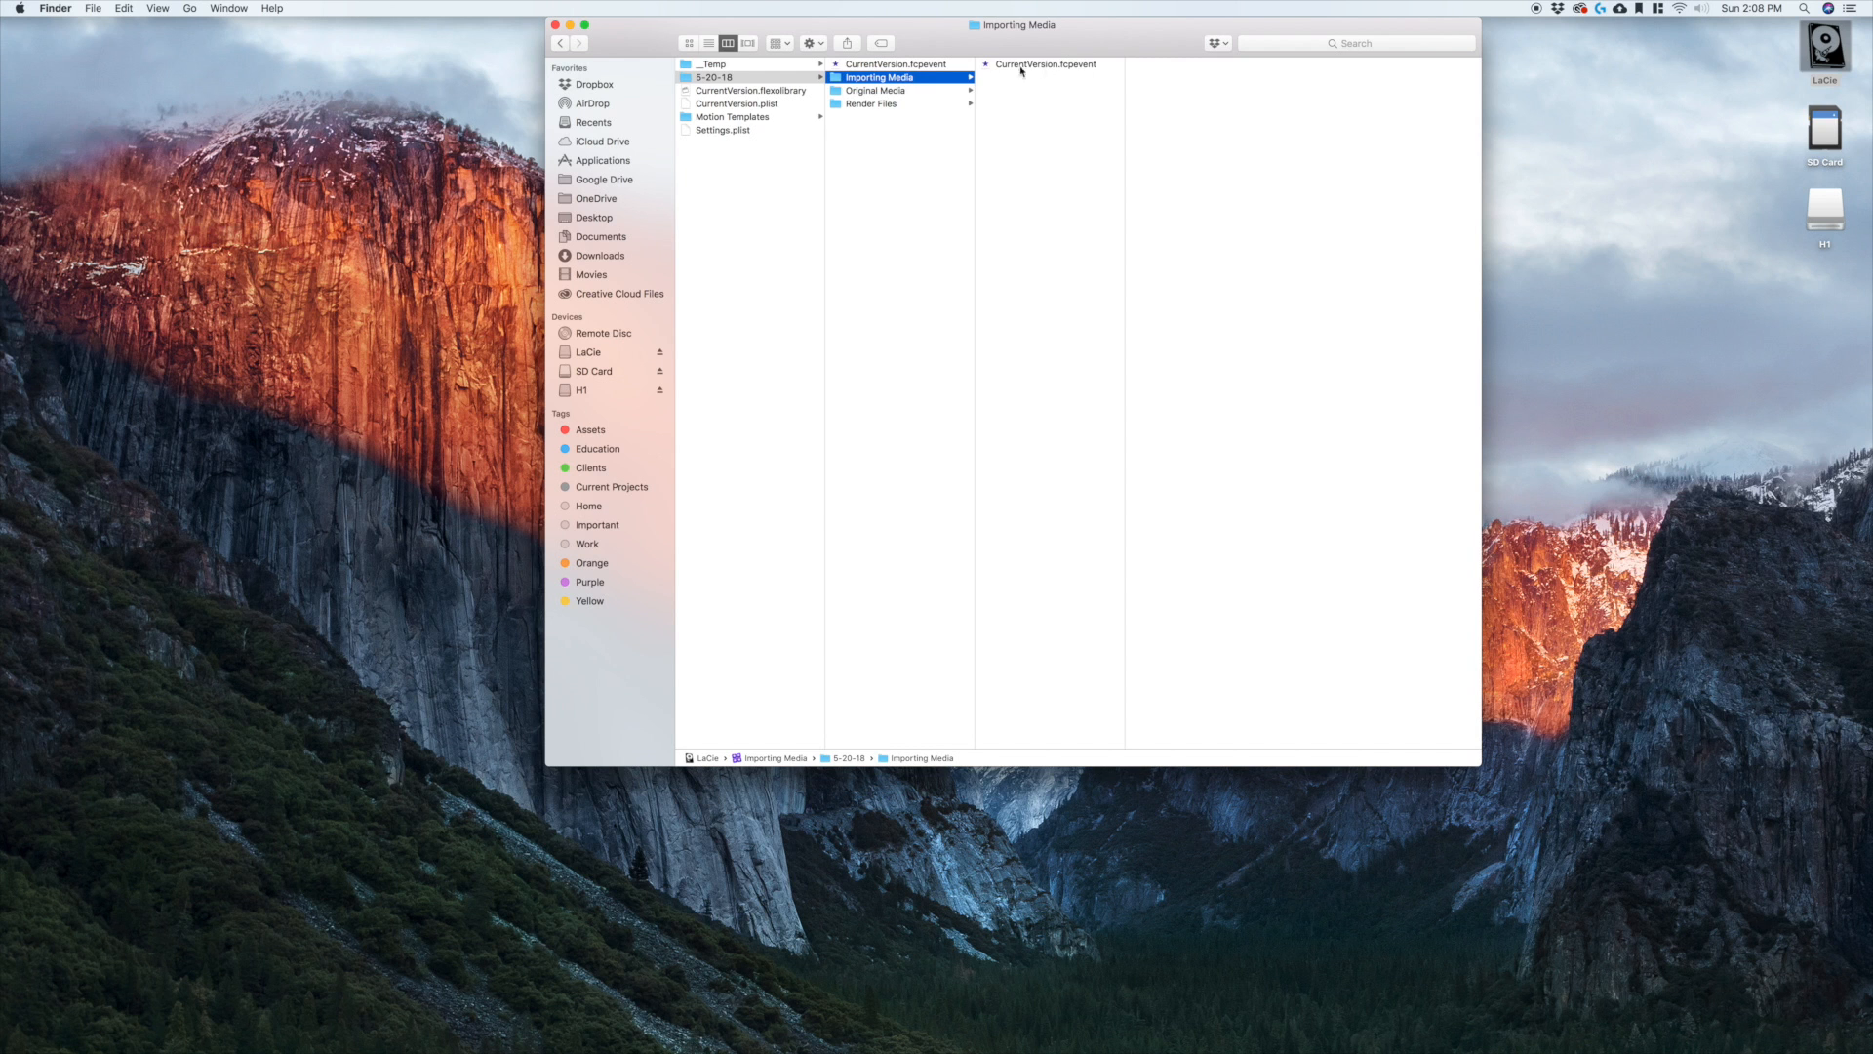
pyautogui.click(888, 94)
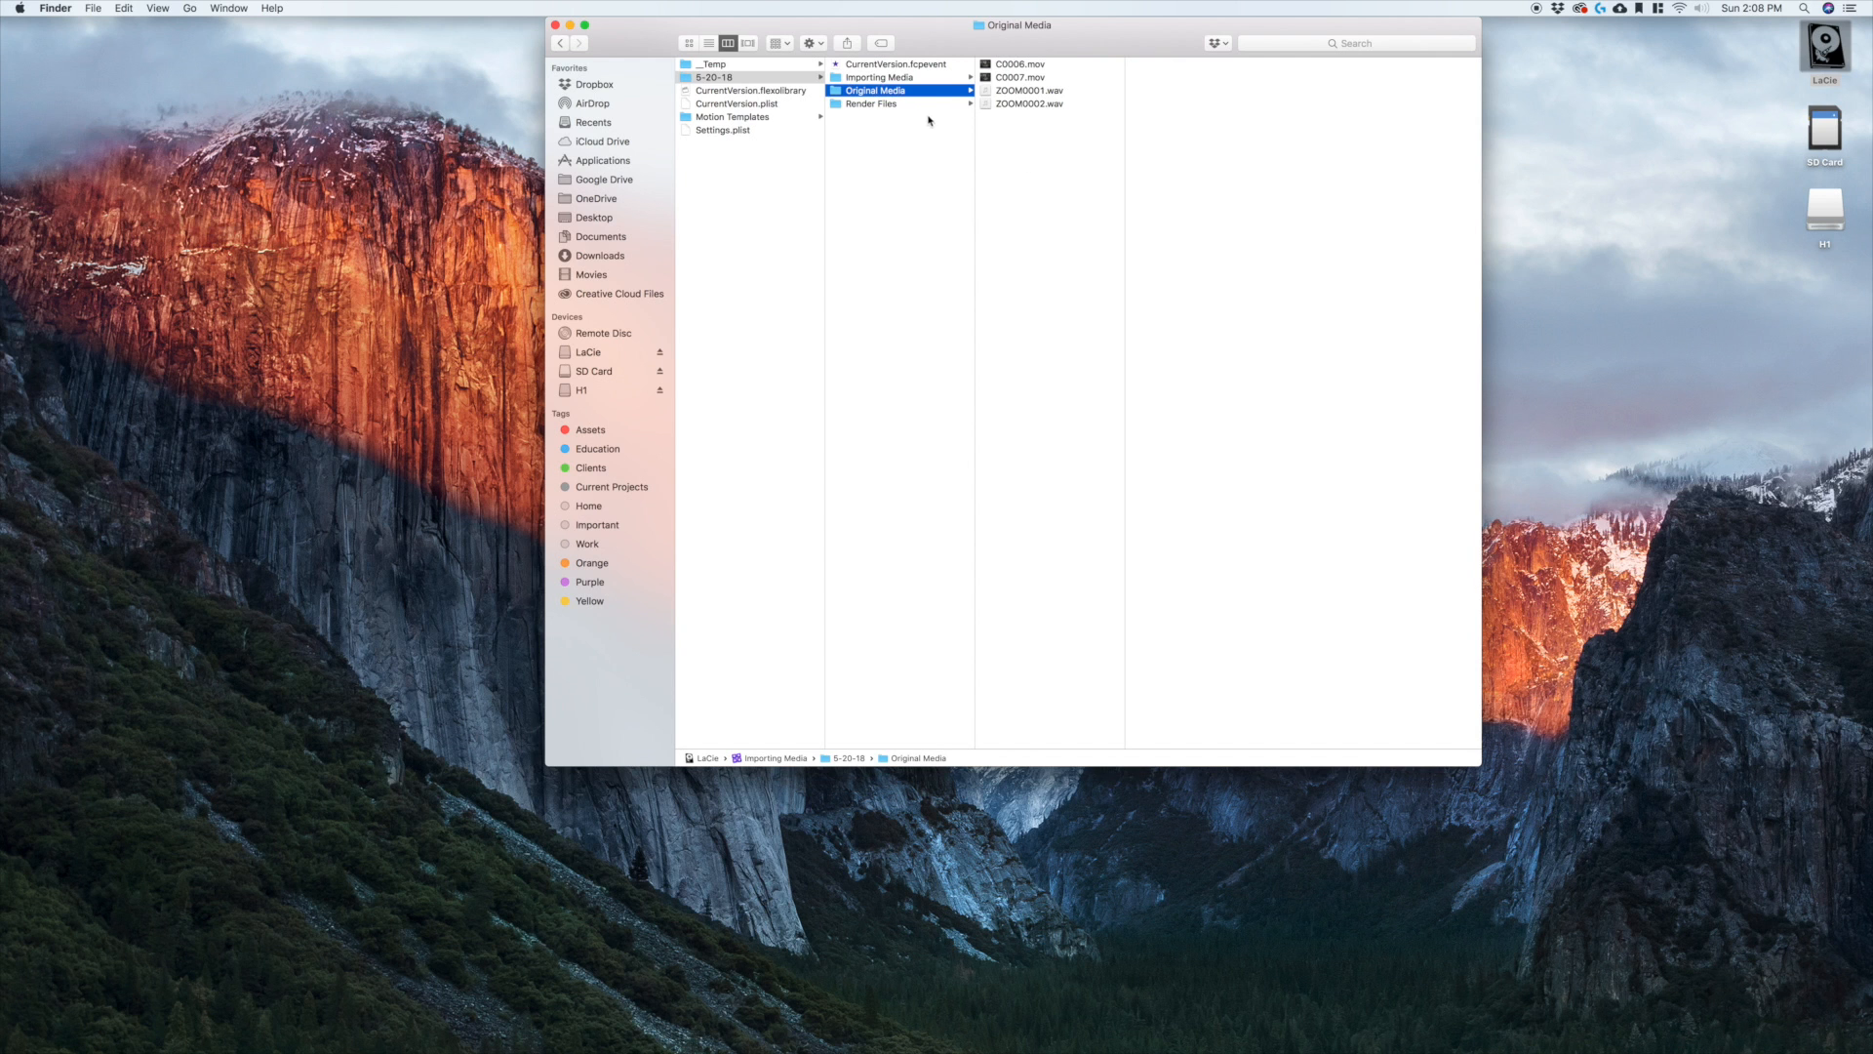
pyautogui.click(886, 105)
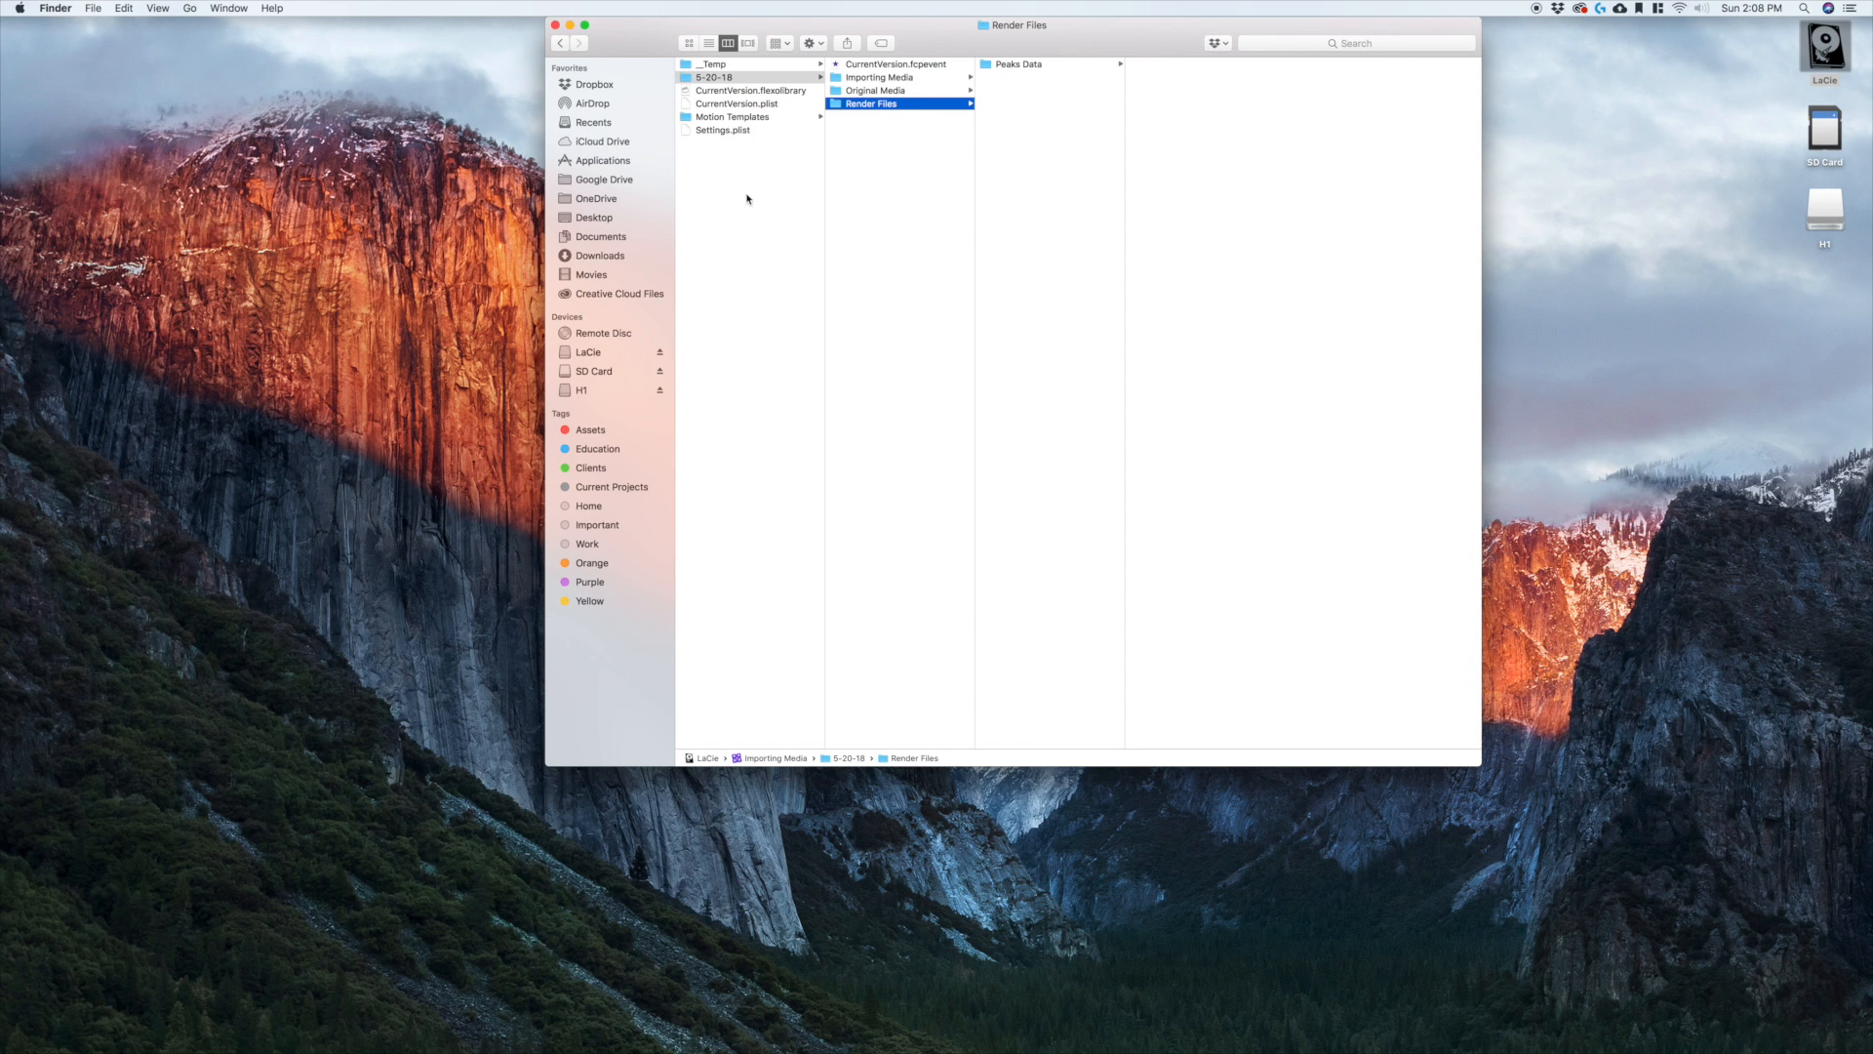
pyautogui.click(893, 92)
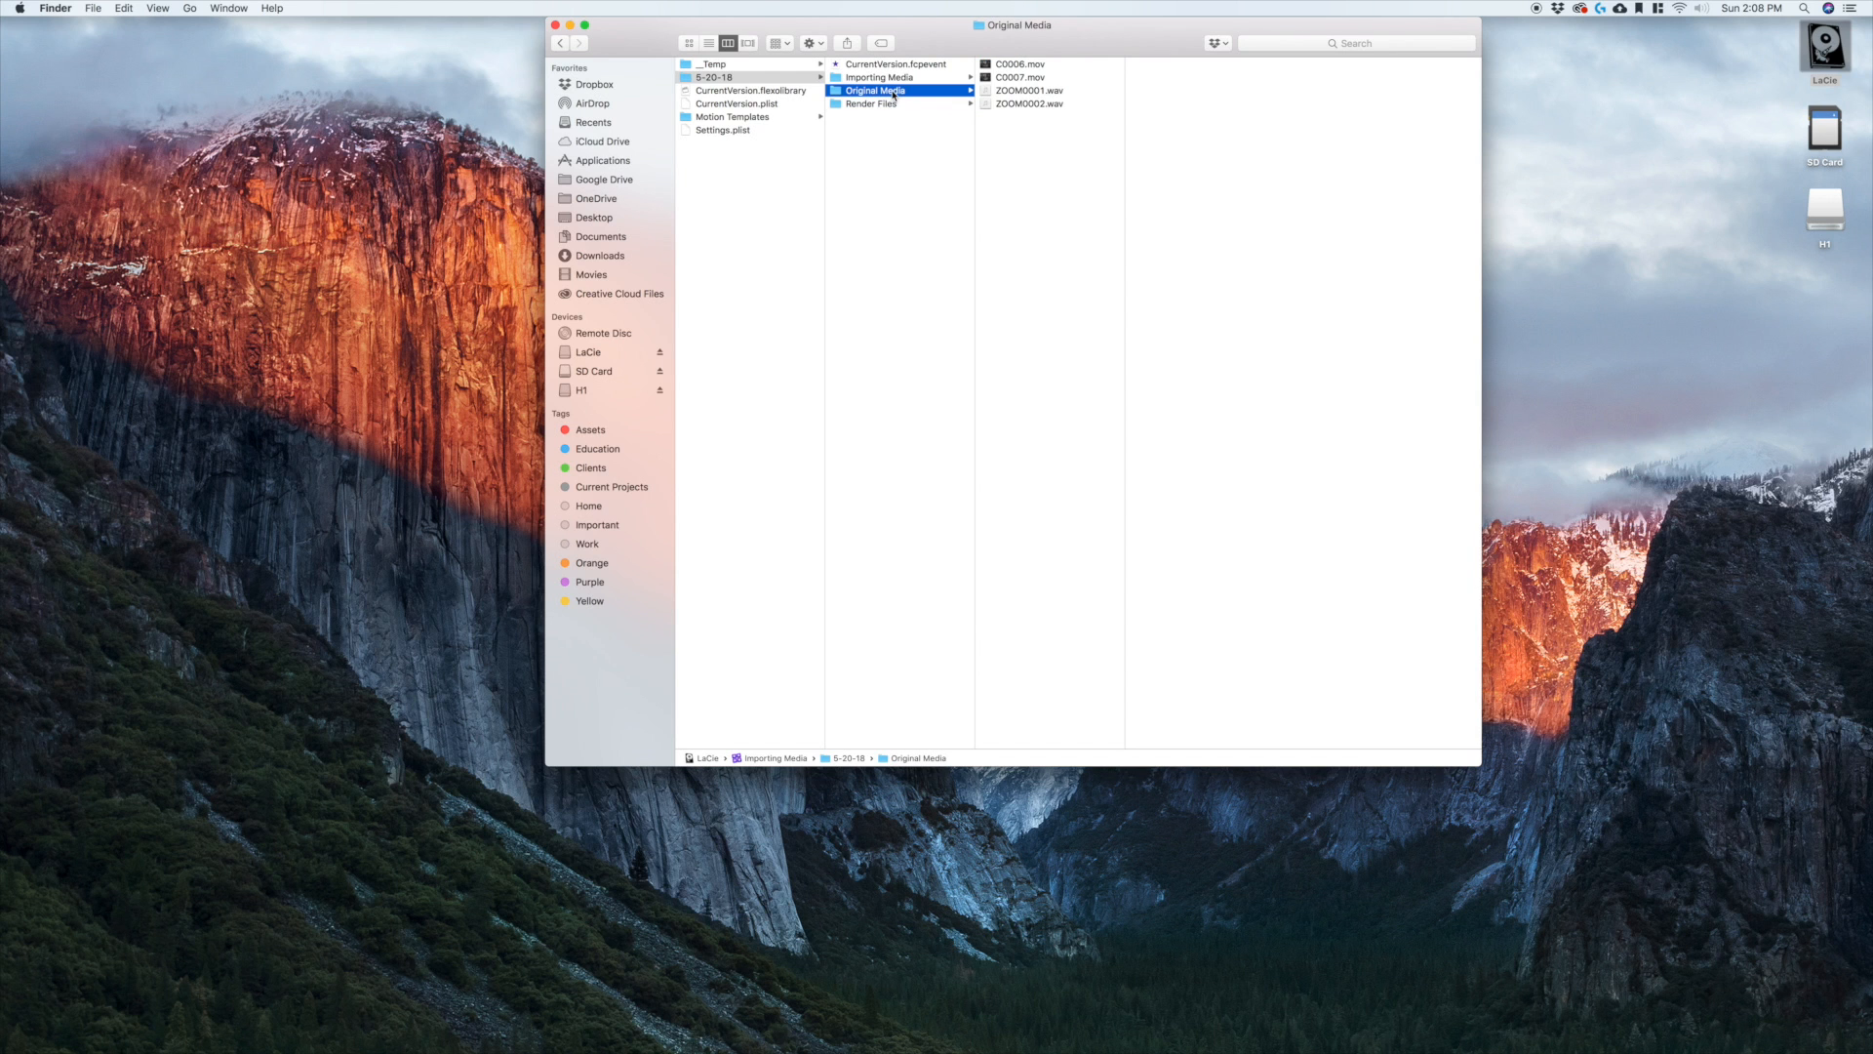
pyautogui.rightClick(1014, 154)
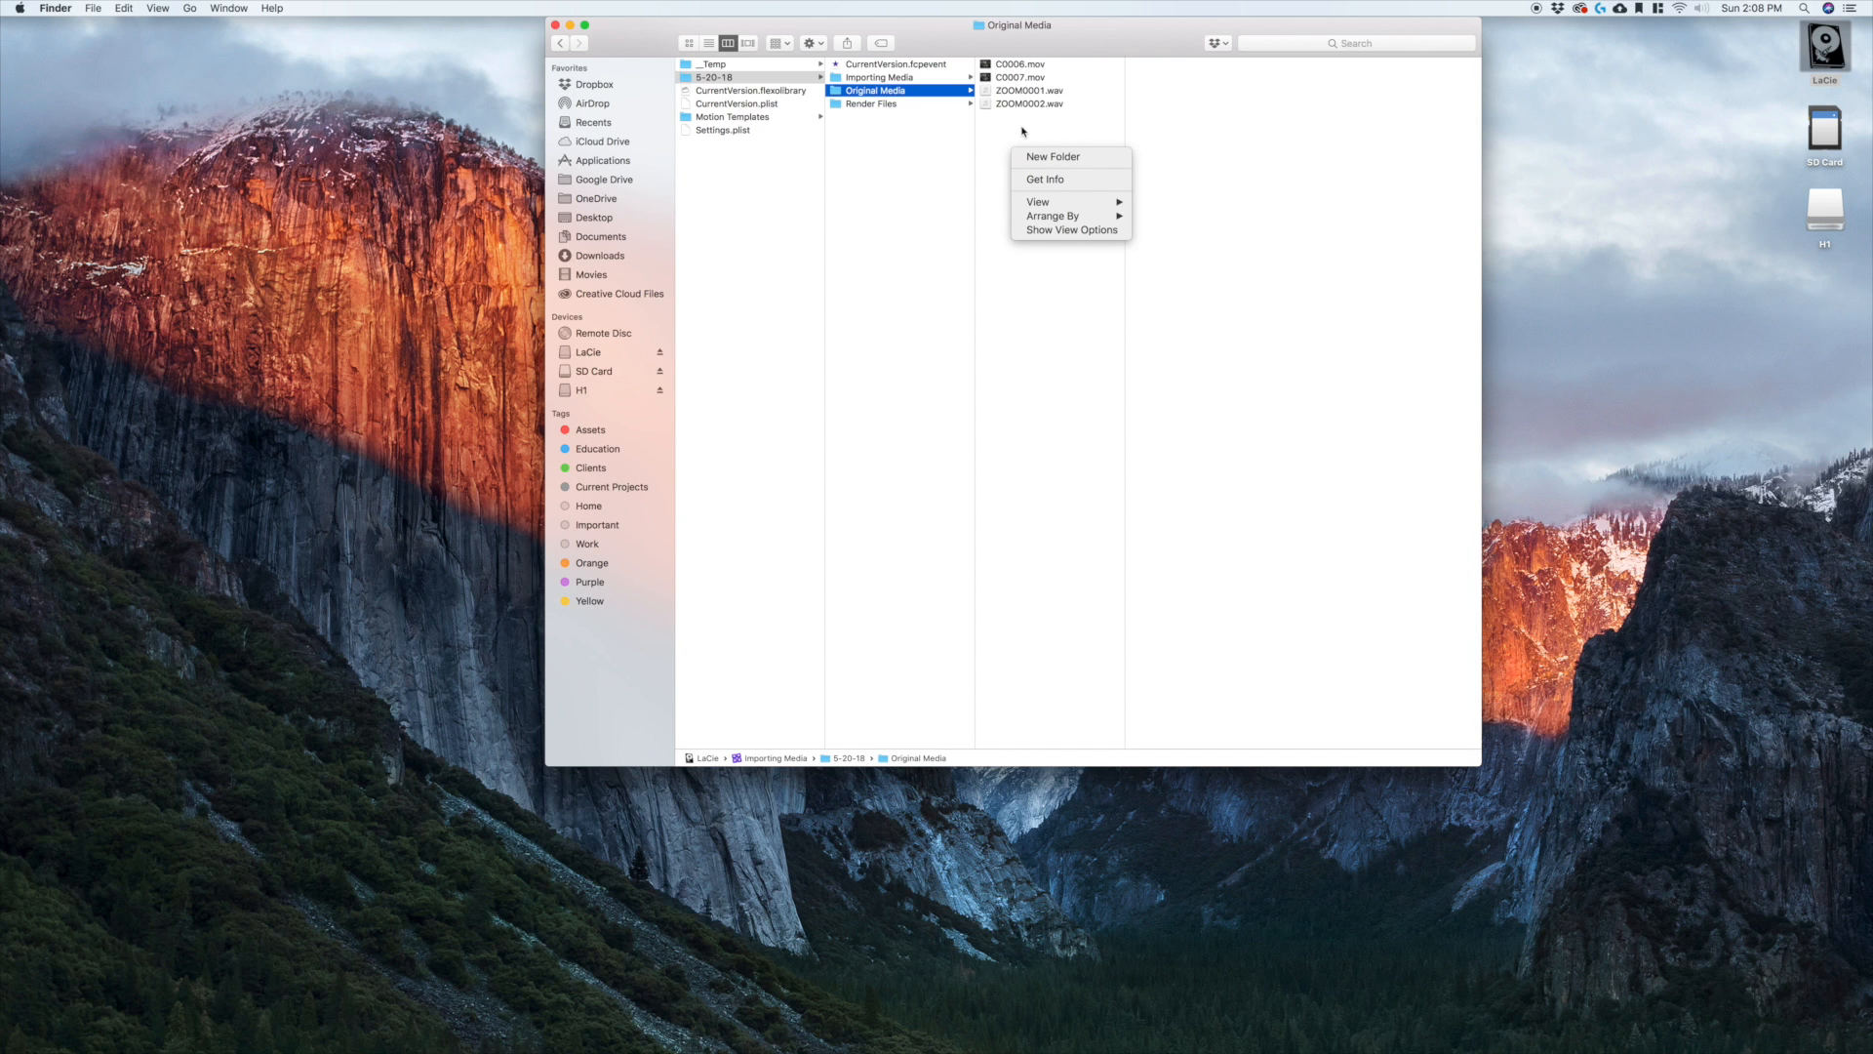
pyautogui.click(1022, 132)
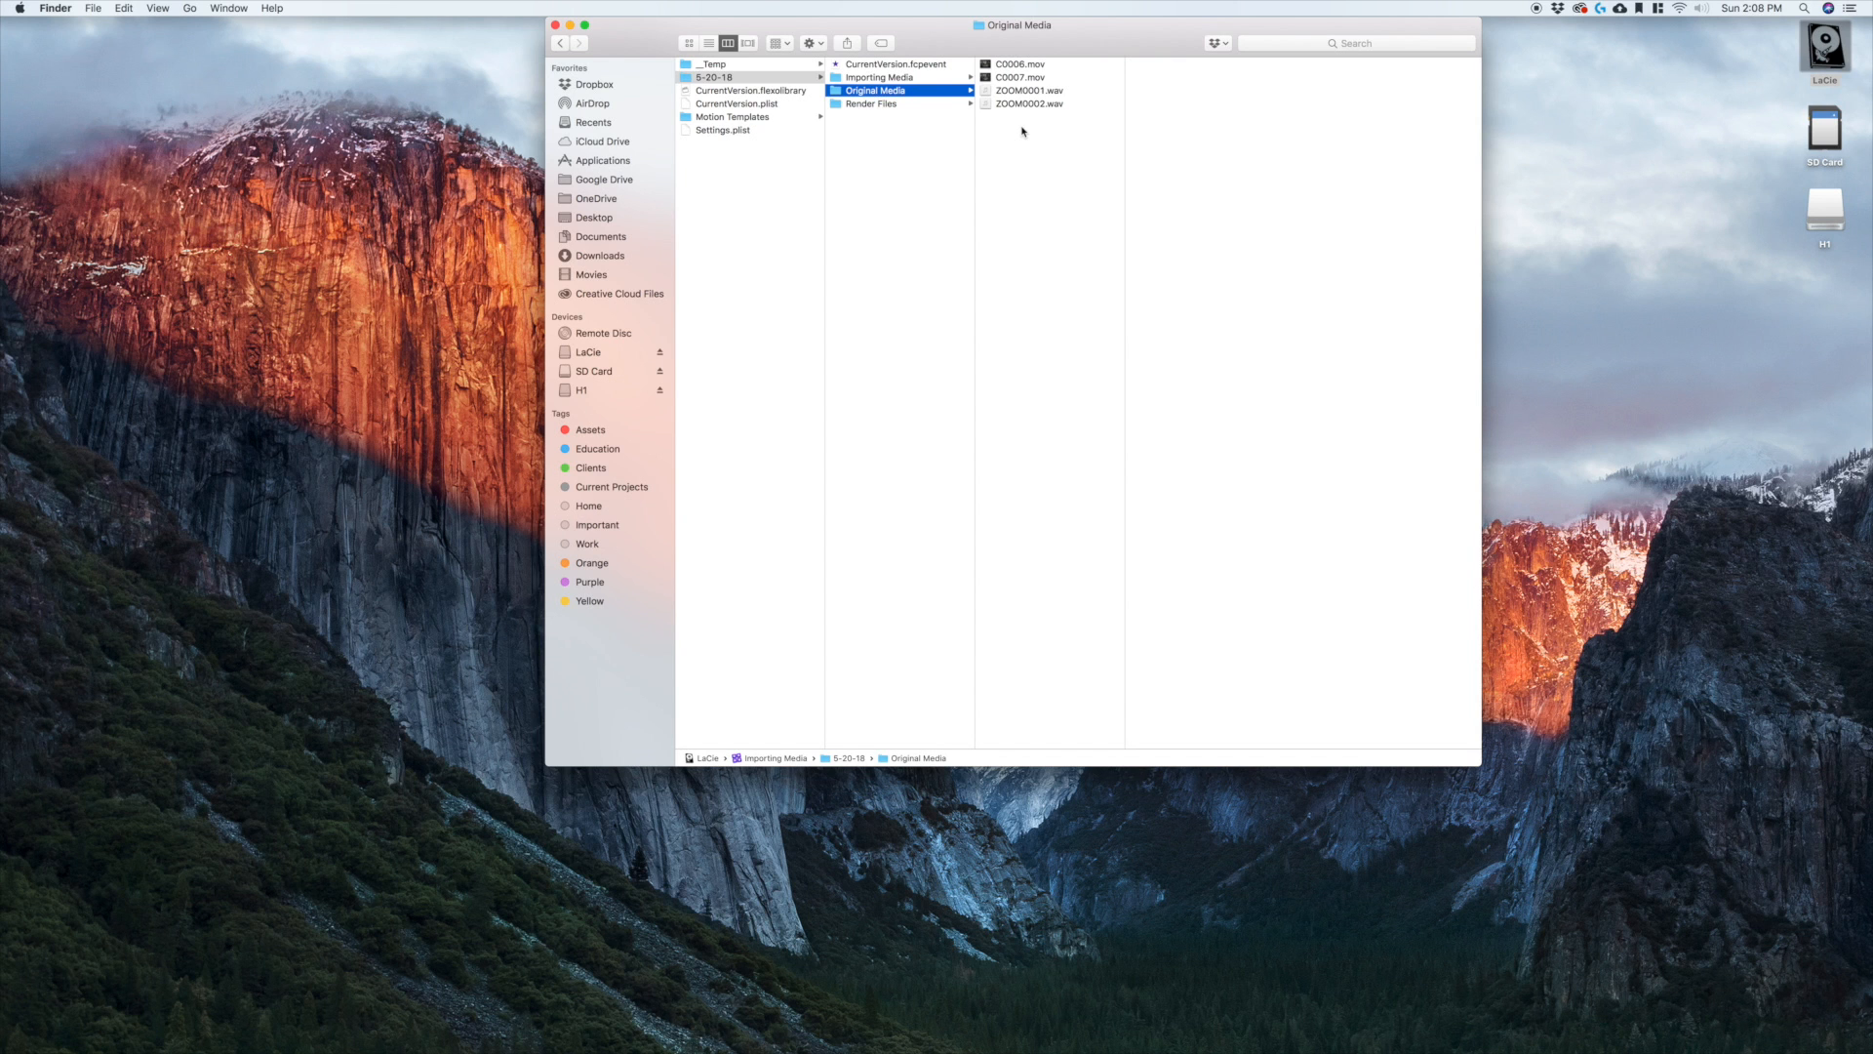
# Step: Return to the top level of the LaCie drive and select the Importing Media library
pyautogui.click(560, 43)
pyautogui.click(560, 42)
pyautogui.click(560, 43)
pyautogui.click(567, 45)
pyautogui.click(567, 45)
pyautogui.click(568, 46)
pyautogui.click(765, 160)
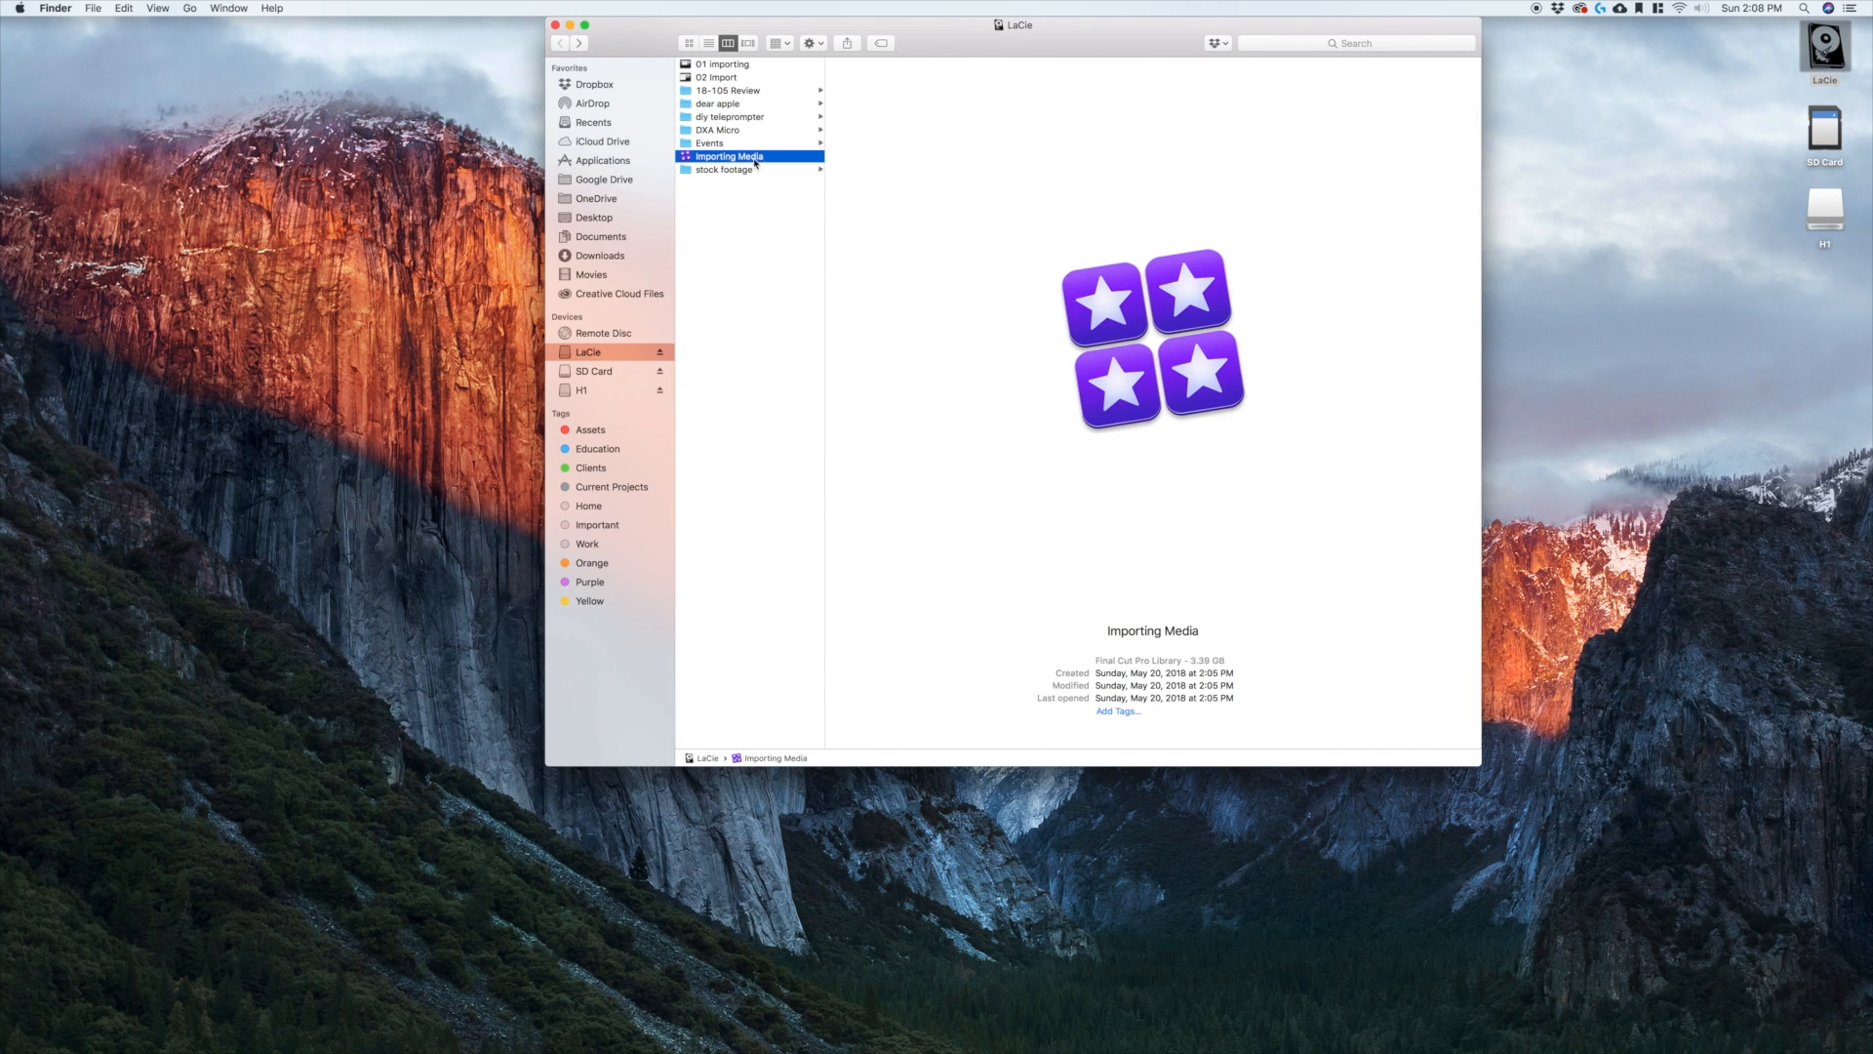